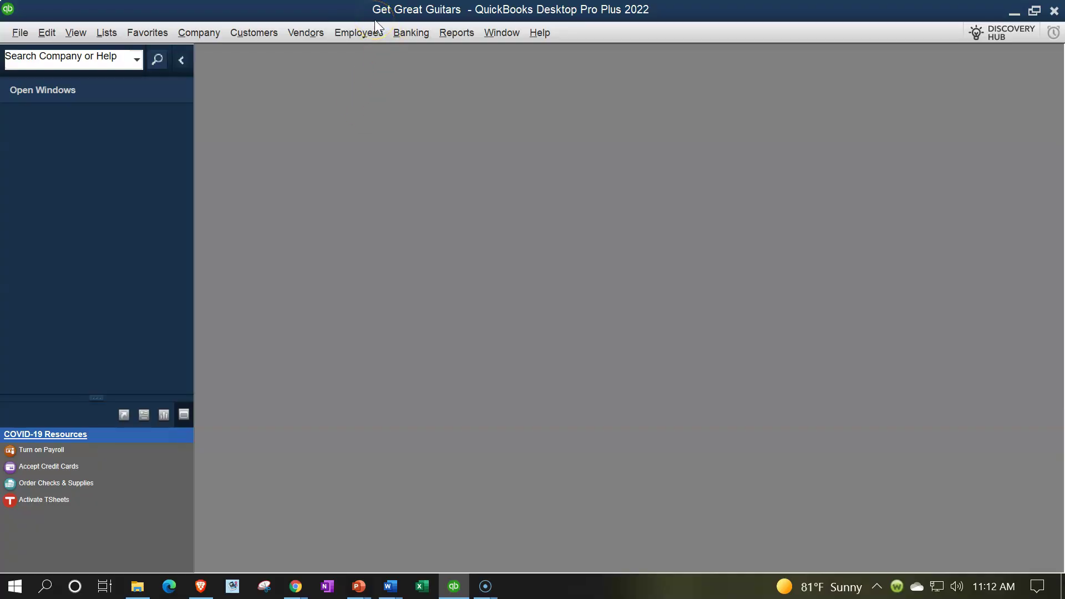
# Step: Show the Open Window List pane and open the company's Home page
pyautogui.click(80, 36)
pyautogui.click(81, 52)
pyautogui.click(194, 34)
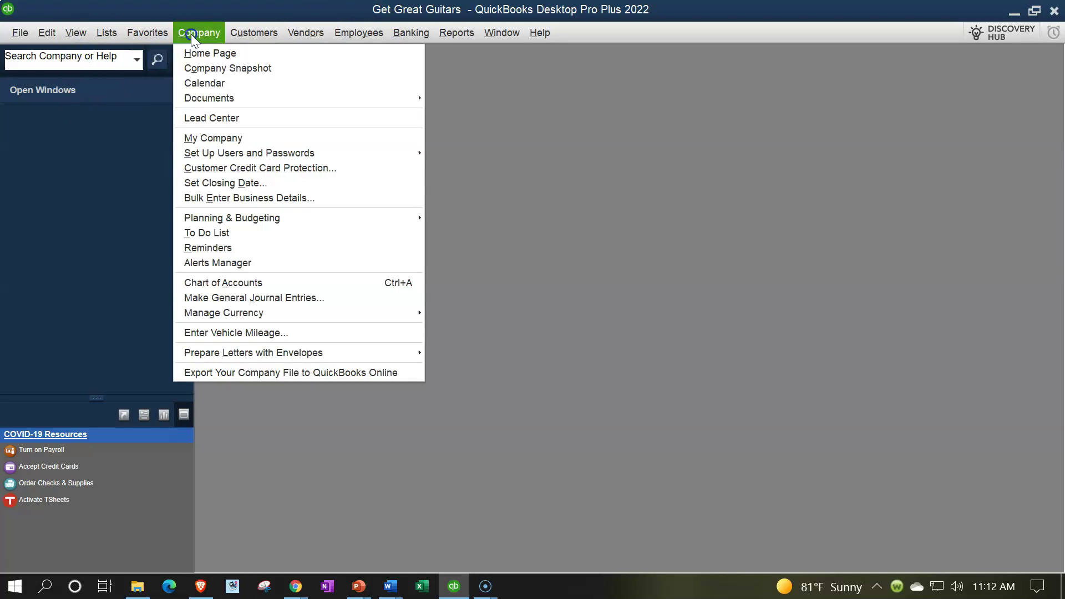
pyautogui.click(208, 53)
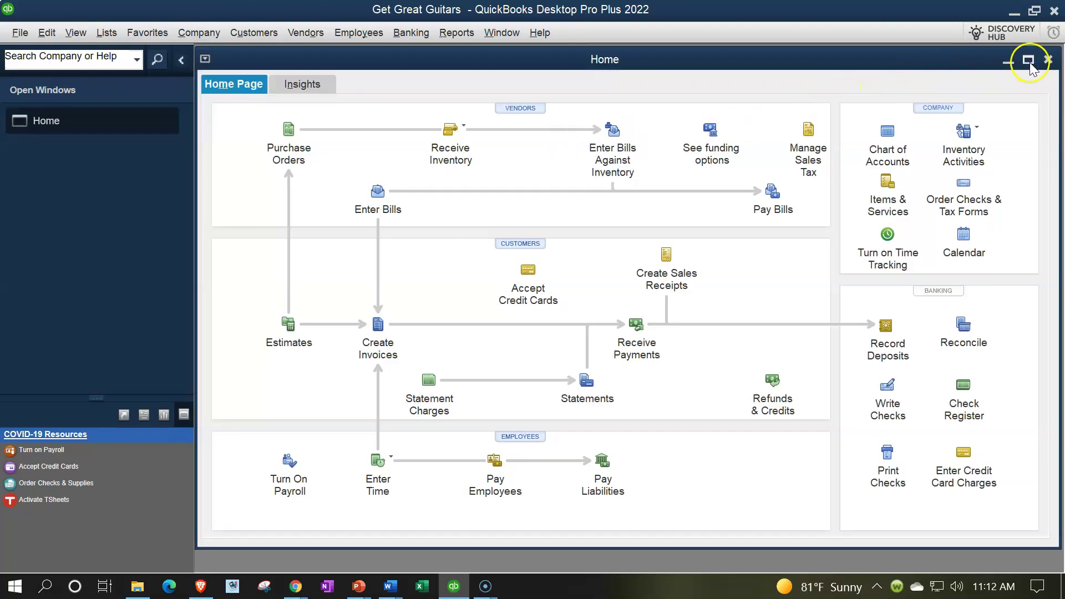
# Step: Maximize the Get Great Guitars Home page window
pyautogui.click(1027, 60)
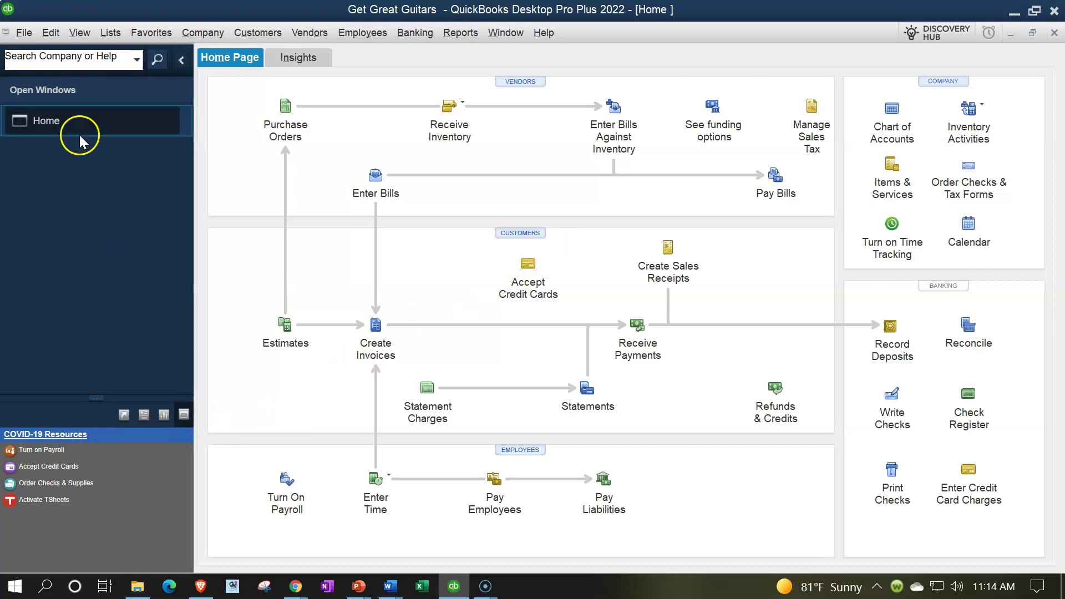
# Step: Open the Company Preferences tab of Payroll & Employees preferences and move the dialog up
pyautogui.click(53, 34)
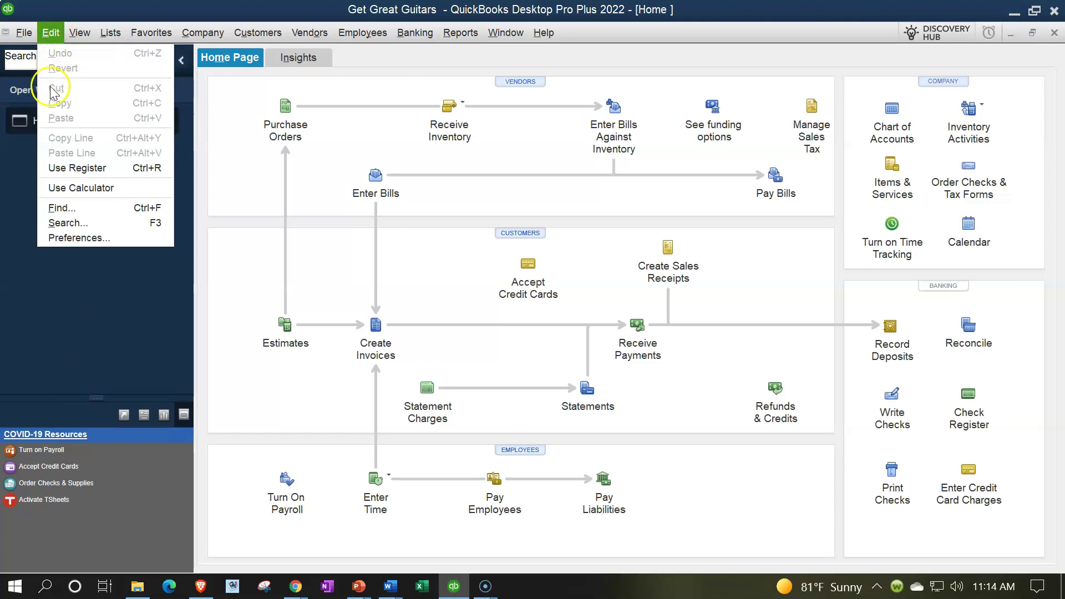
pyautogui.click(64, 239)
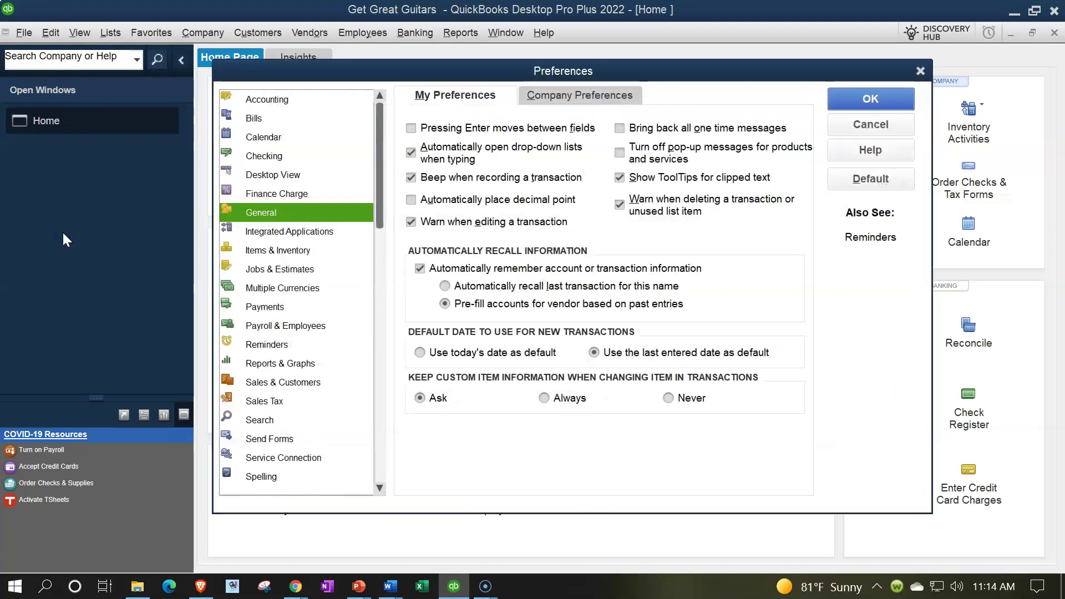
pyautogui.click(263, 327)
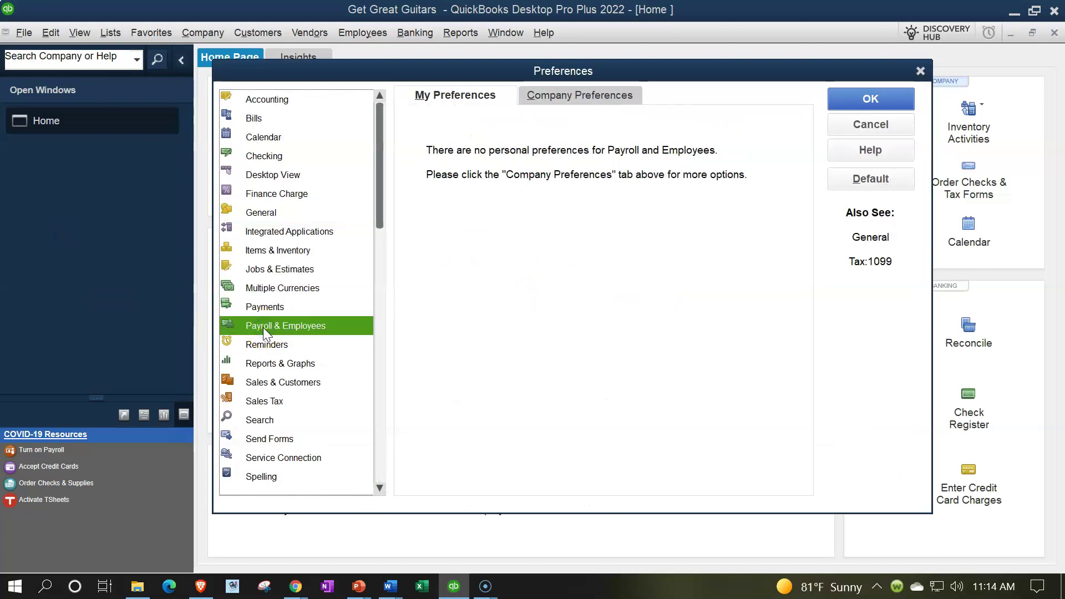
pyautogui.click(538, 100)
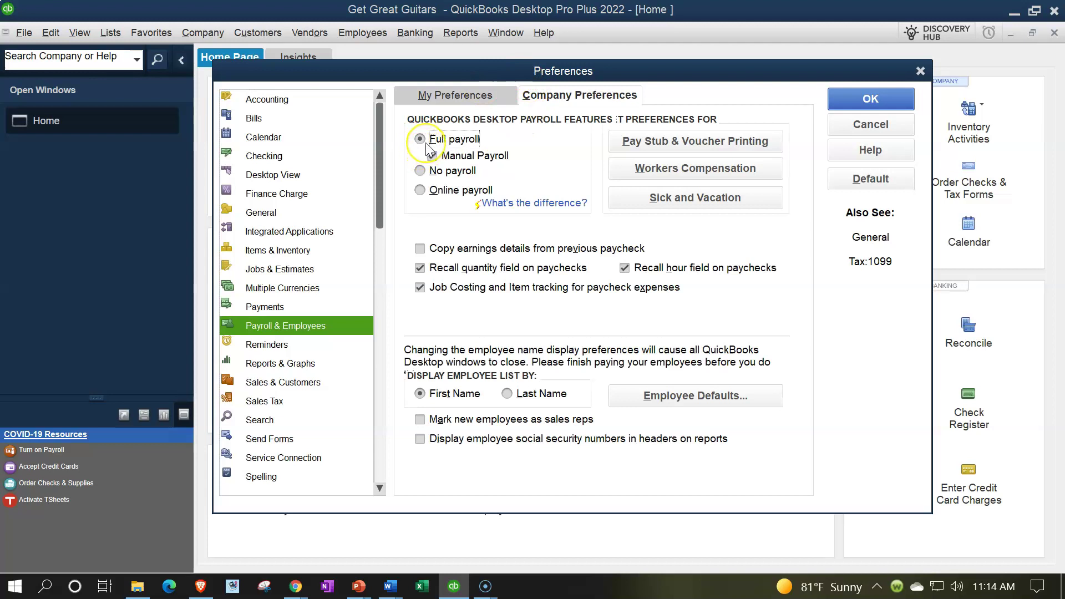
pyautogui.moveTo(550, 76); pyautogui.dragTo(575, 47)
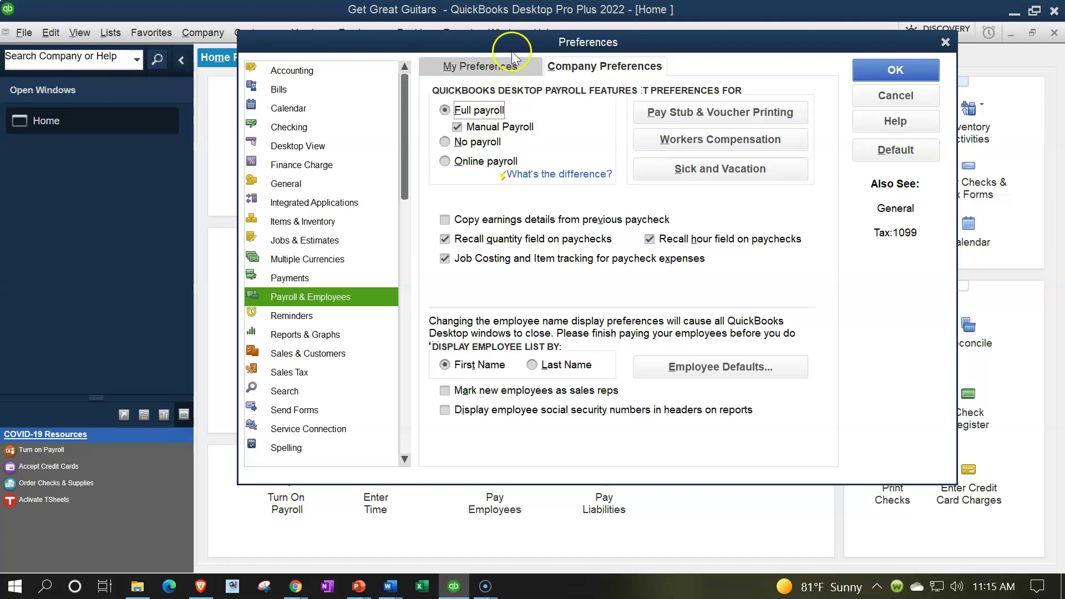
pyautogui.moveTo(513, 37); pyautogui.dragTo(506, 6)
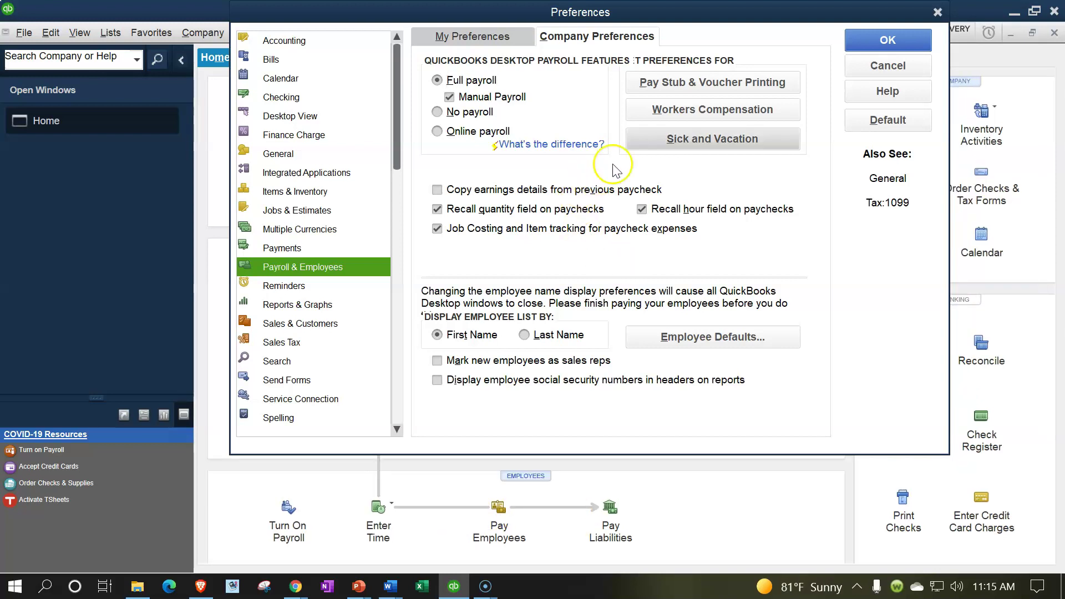
pyautogui.click(688, 83)
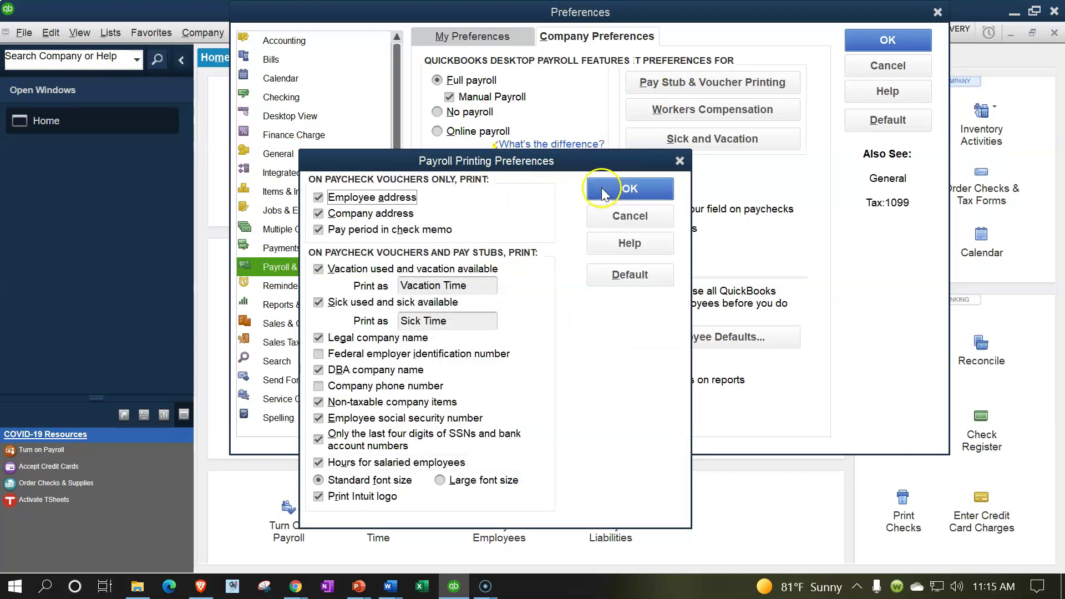
pyautogui.click(623, 187)
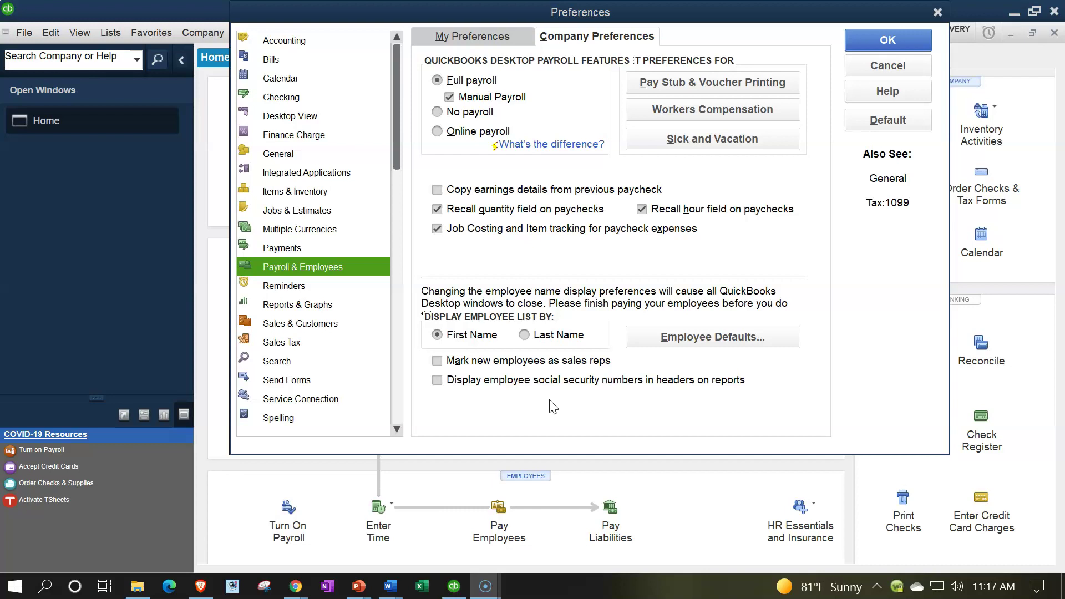
# Step: Close Preferences, then open the Employee Center and the Payroll Item List
pyautogui.click(937, 12)
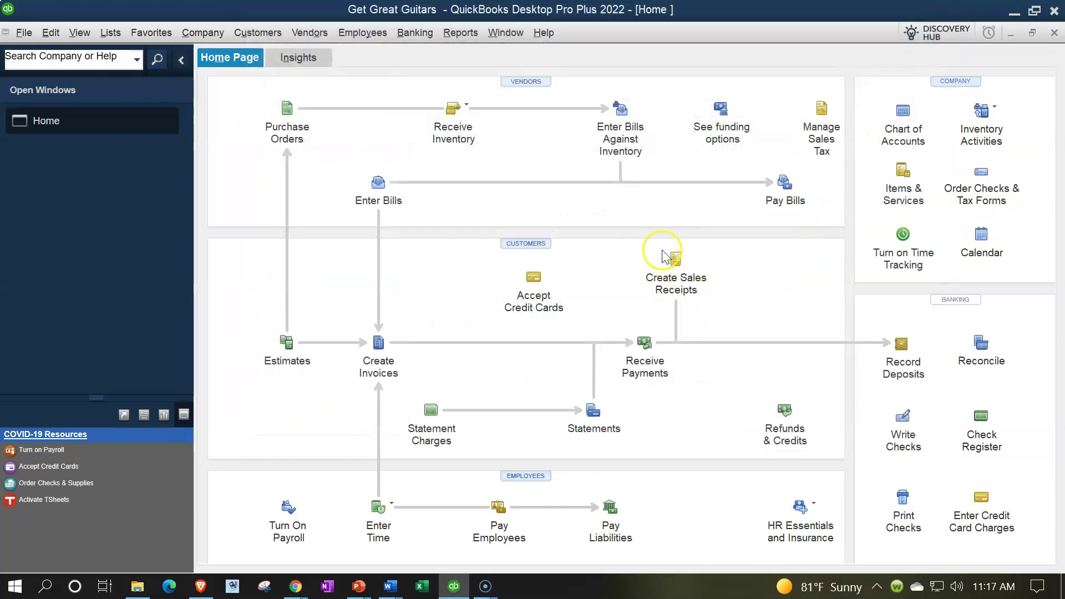
pyautogui.click(359, 35)
pyautogui.click(358, 37)
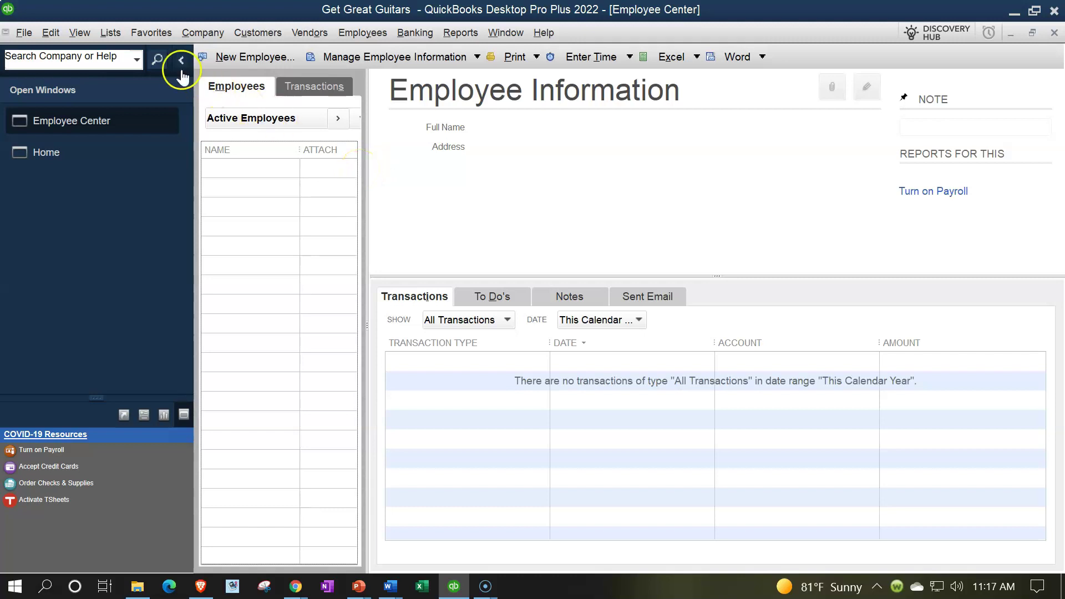
pyautogui.click(111, 33)
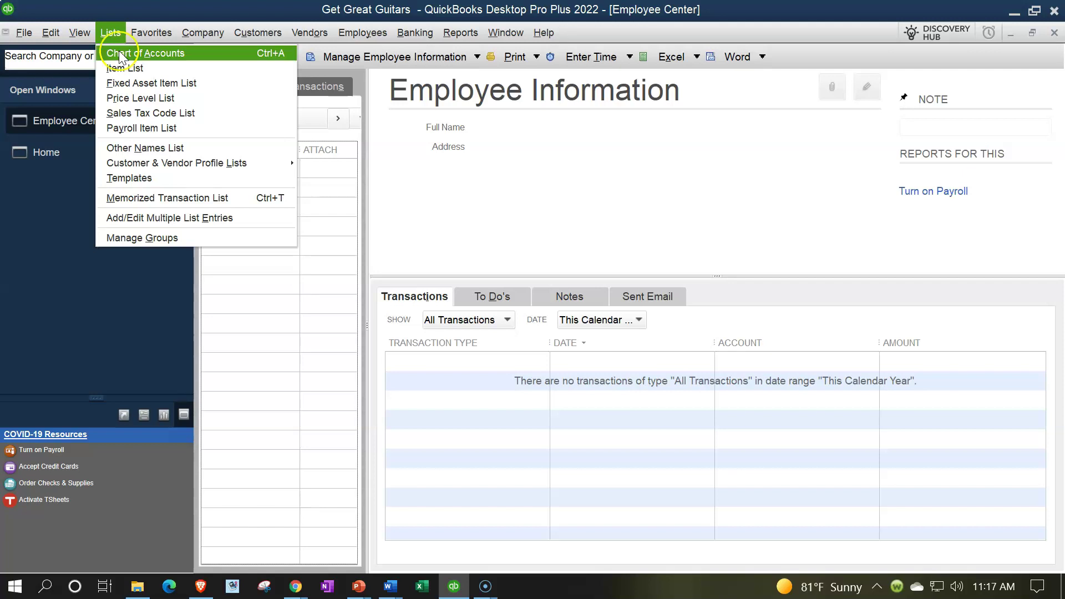
pyautogui.click(121, 127)
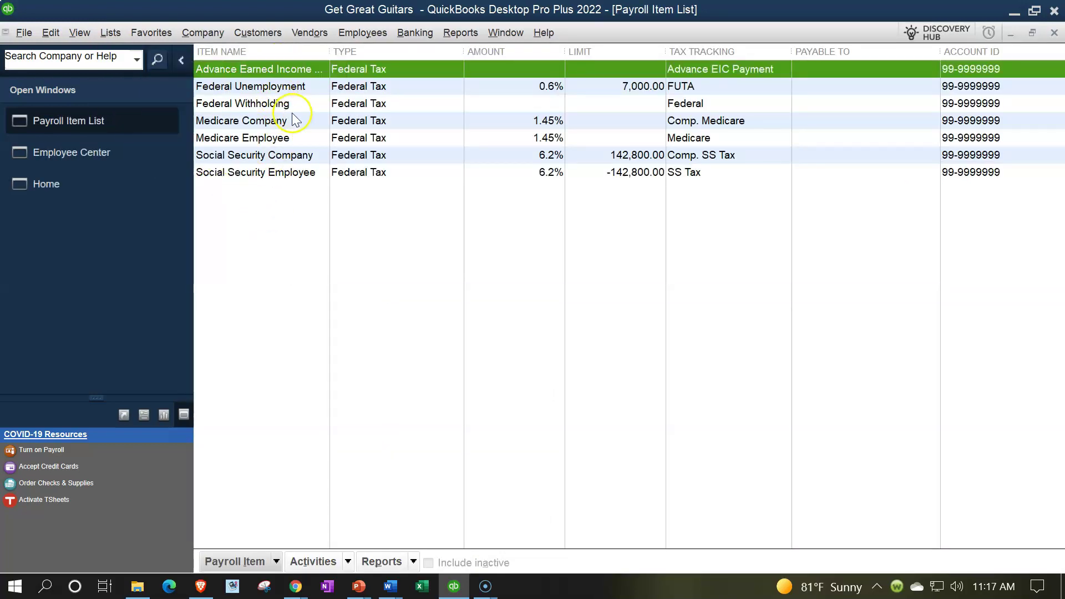
# Step: Widen the ITEM NAME column until Advance Earned Income Credit shows in full
pyautogui.moveTo(329, 53); pyautogui.dragTo(355, 55)
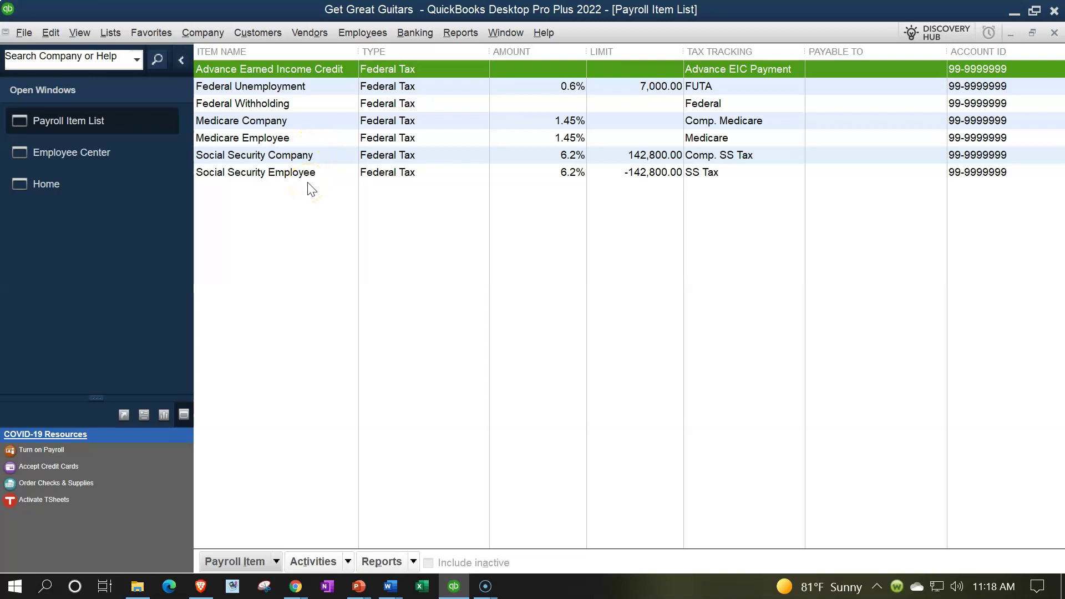
# Step: Bring the Employee Center to the front and start a blank New Employee form
pyautogui.click(121, 158)
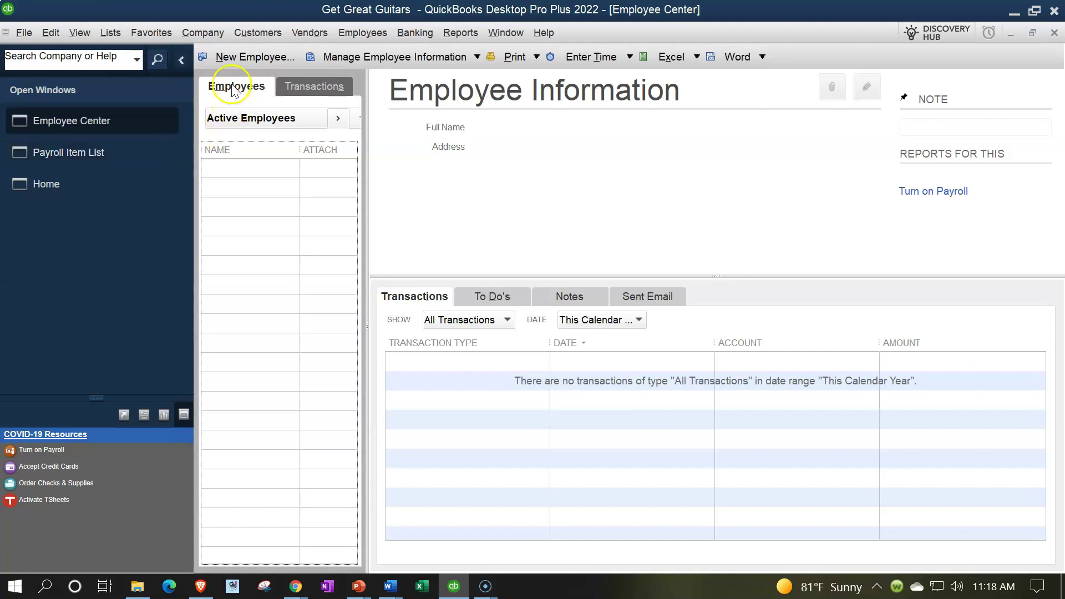
pyautogui.click(230, 58)
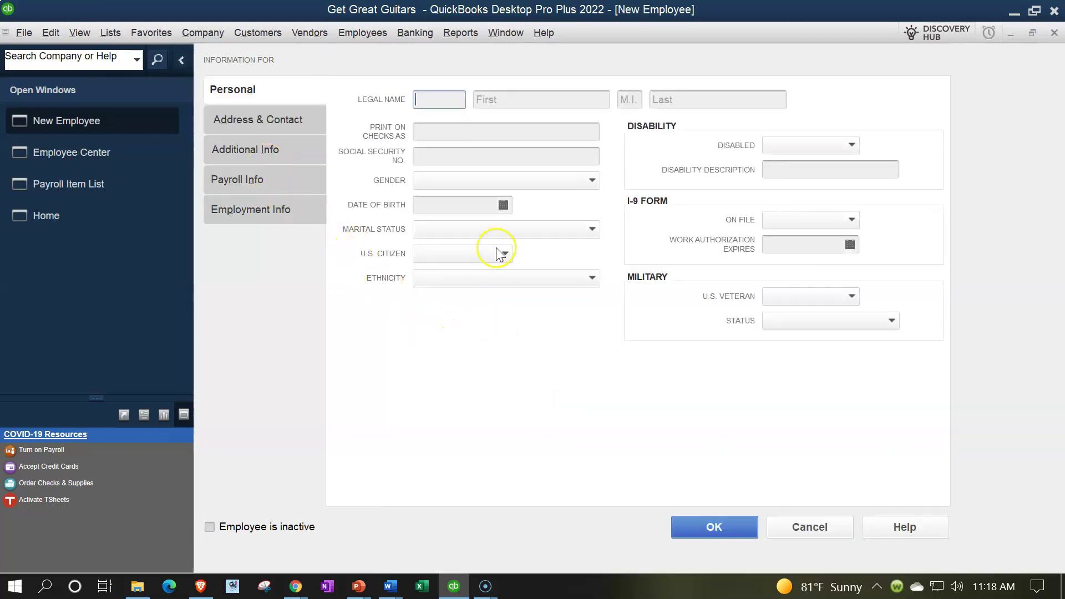
# Step: Enter the employee's first and last legal name and Social Security number
pyautogui.write('A')
pyautogui.press('BackSpace')
pyautogui.press('Tab')
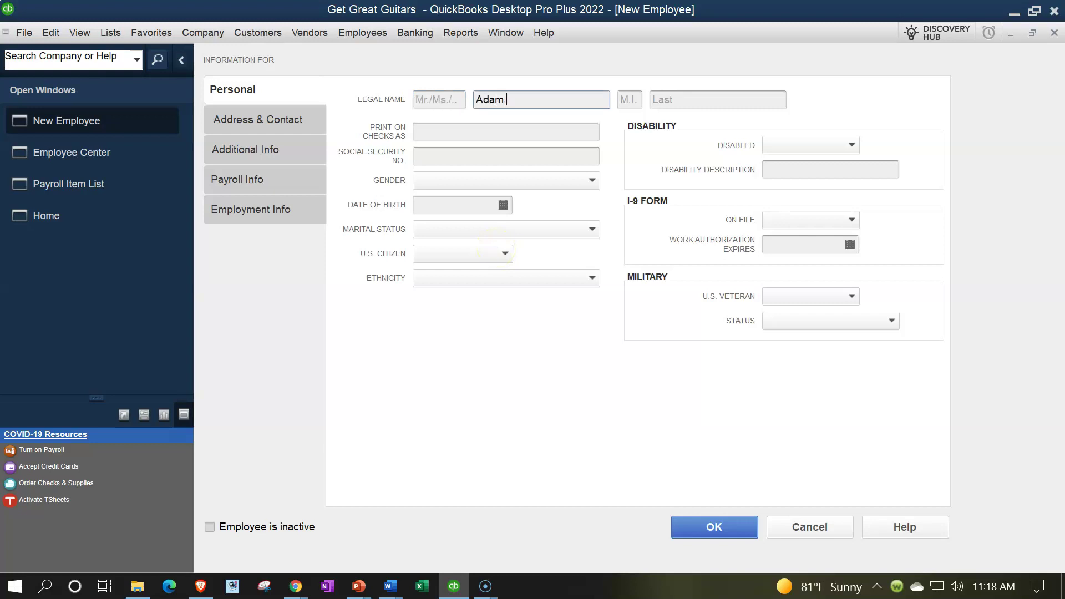
pyautogui.press('Tab')
pyautogui.press('Tab')
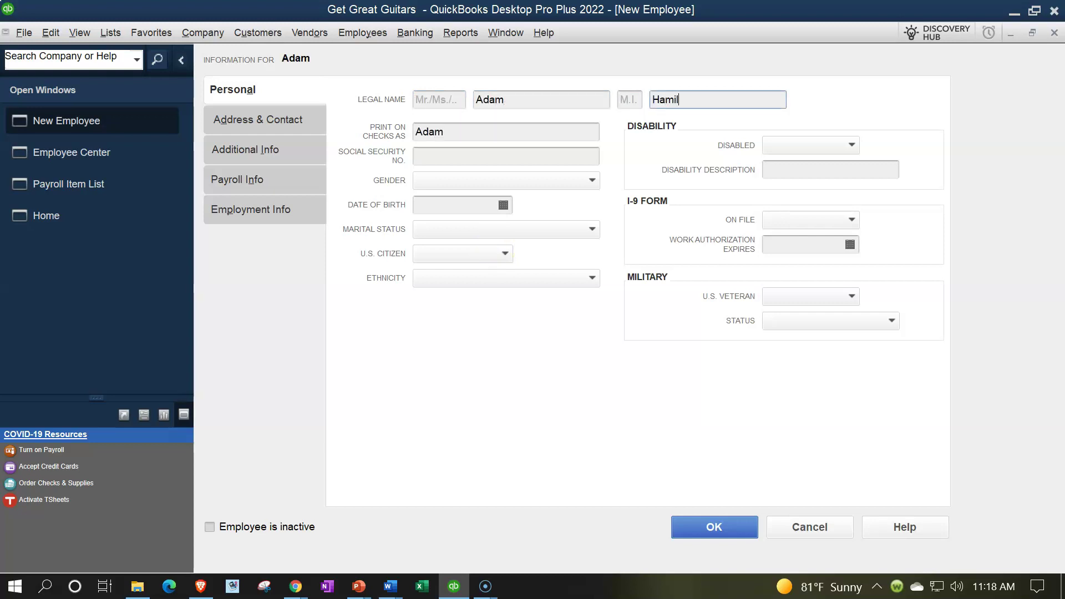
pyautogui.click(435, 158)
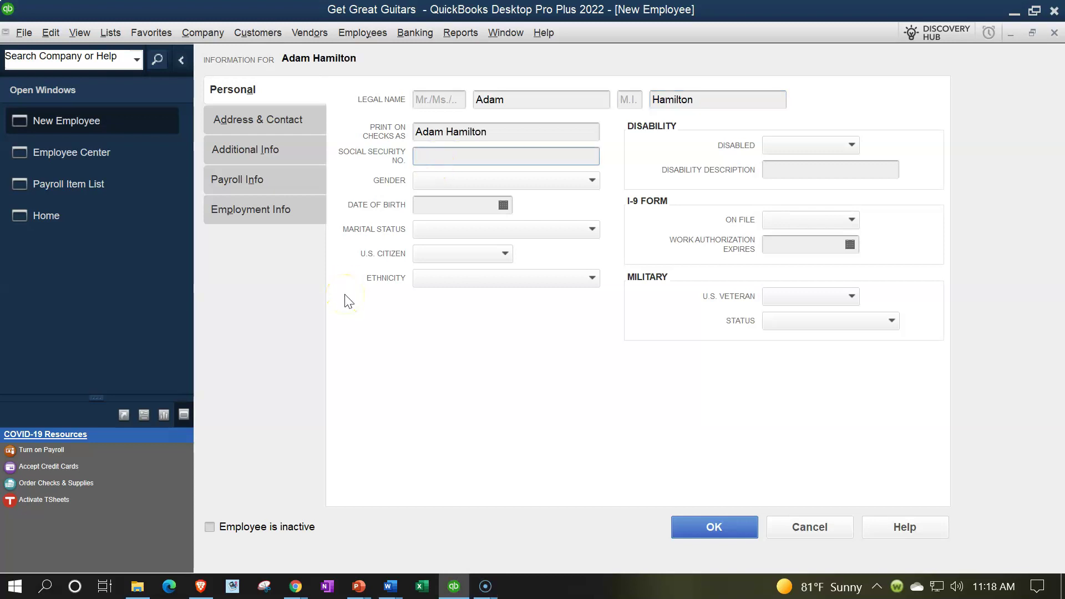
pyautogui.press('Tab')
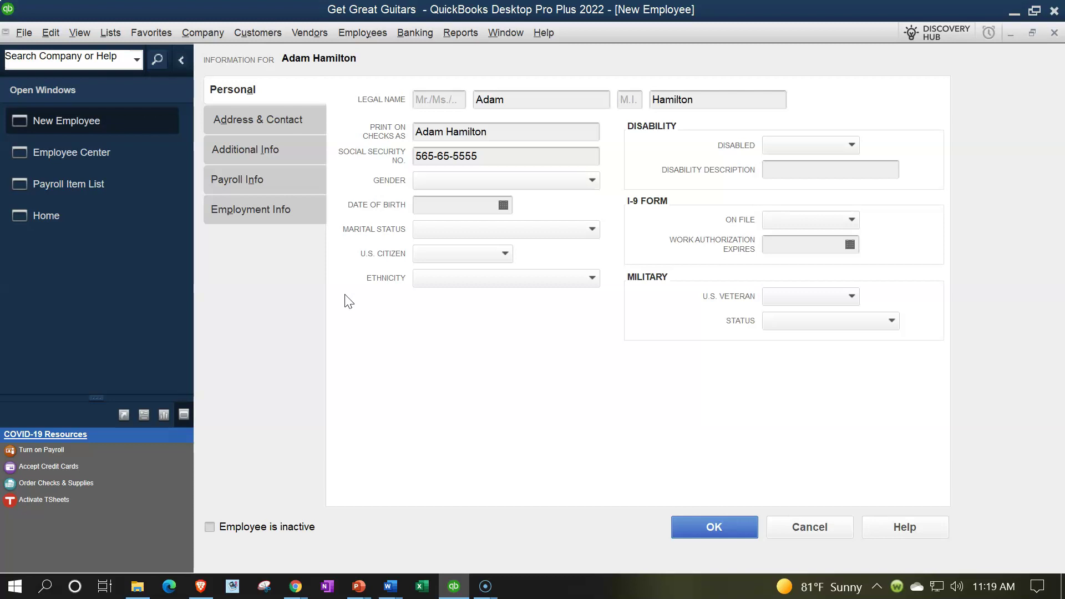
pyautogui.click(545, 175)
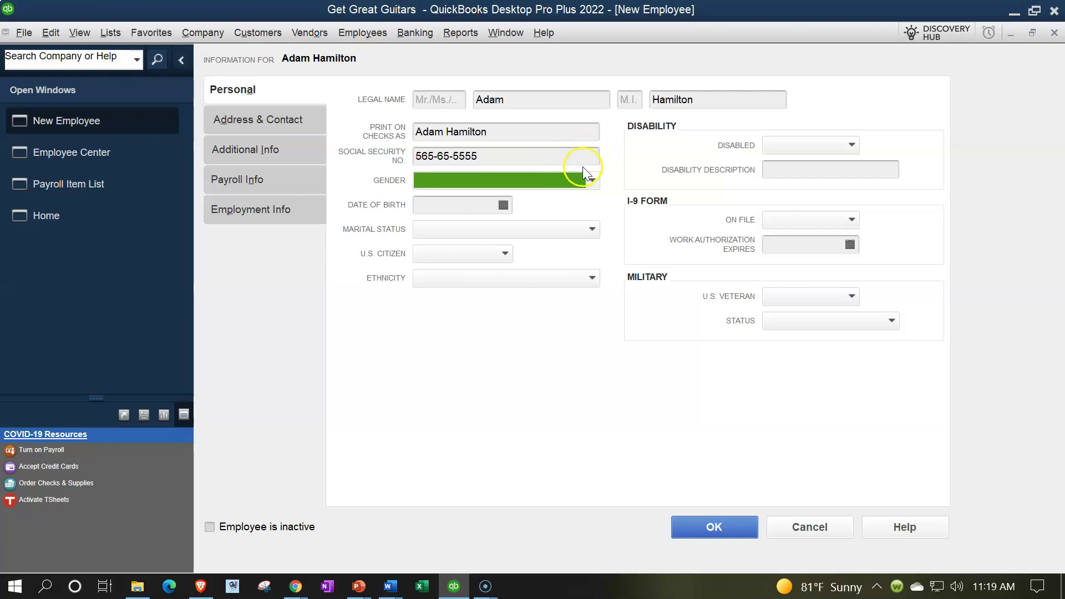
pyautogui.click(591, 177)
pyautogui.click(450, 232)
pyautogui.press('Tab')
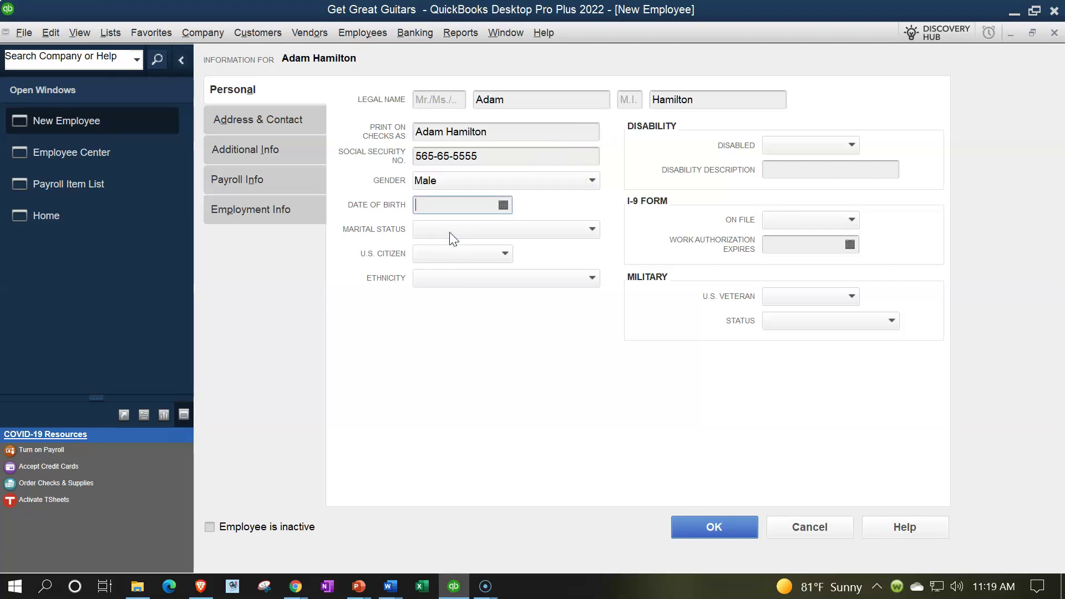
pyautogui.write('09/05/1979')
pyautogui.press('Tab')
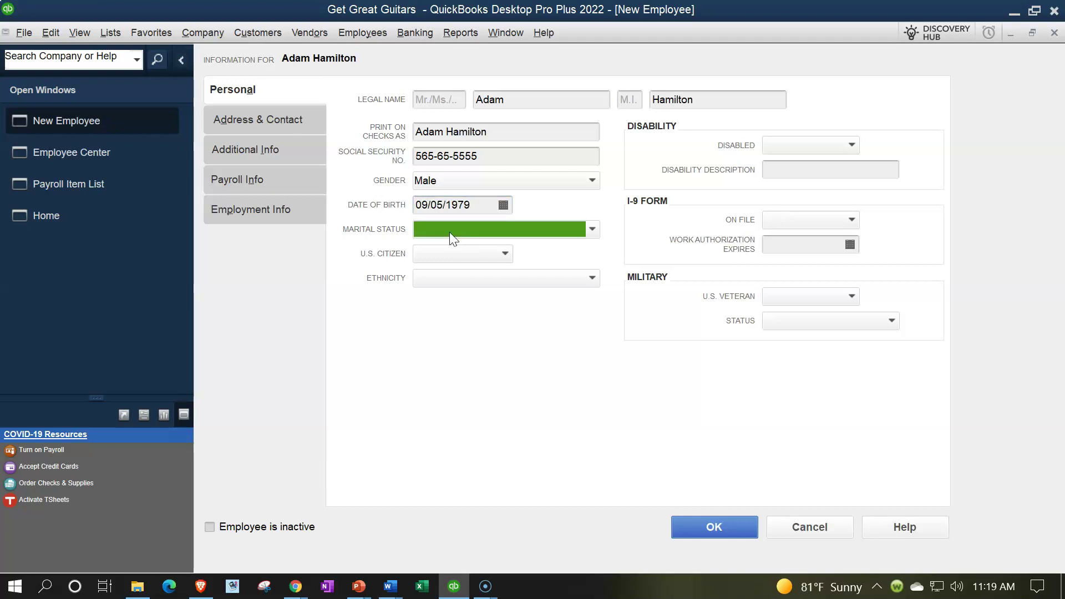
# Step: Choose Single as the marital status and return to the date of birth field
pyautogui.click(591, 229)
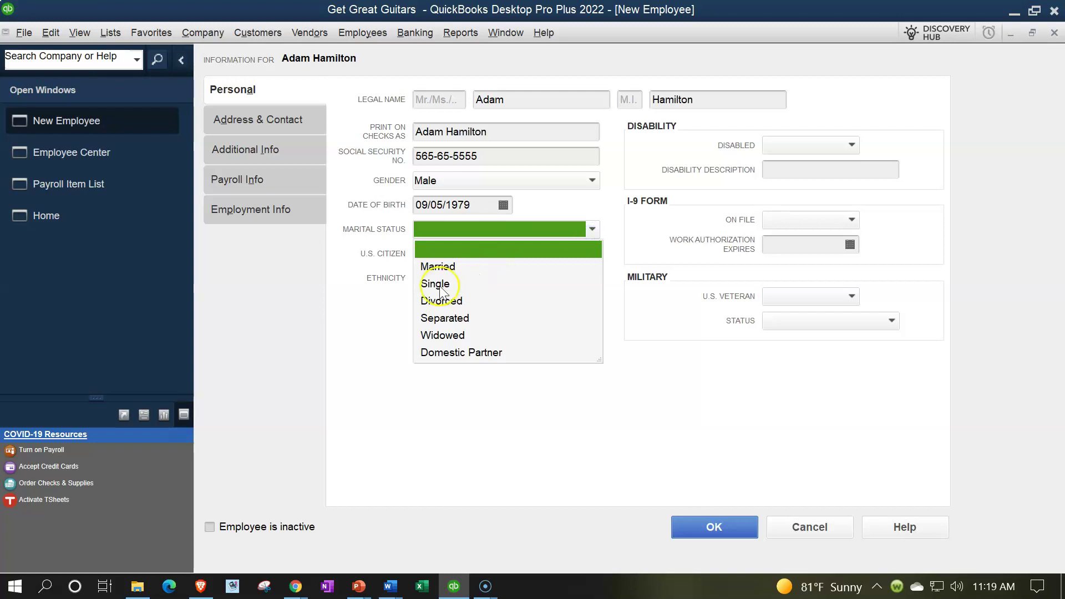
pyautogui.click(438, 286)
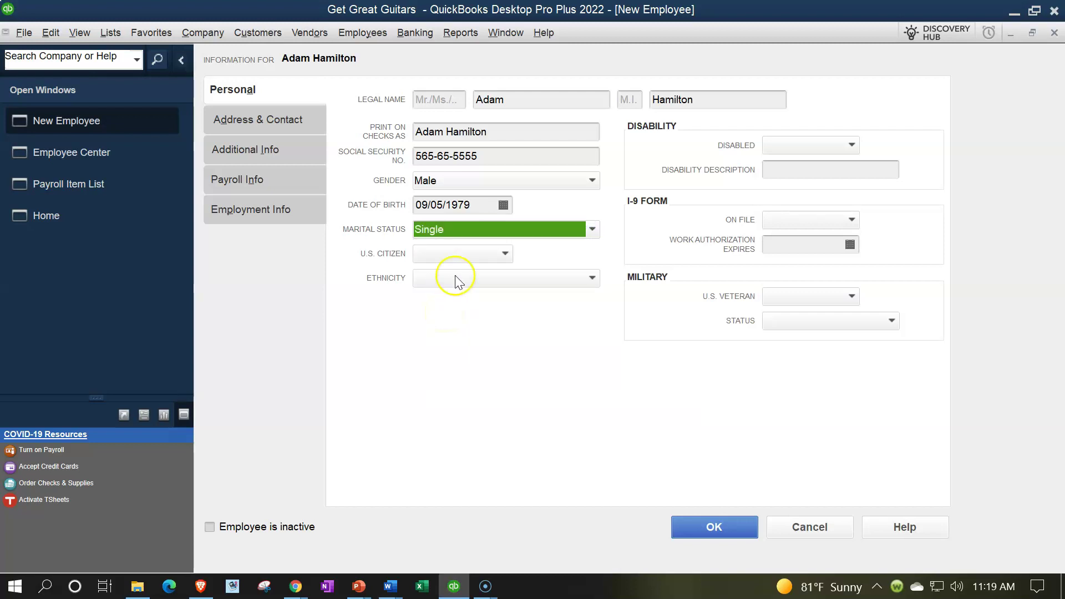
pyautogui.click(479, 204)
pyautogui.press('Tab')
pyautogui.click(479, 204)
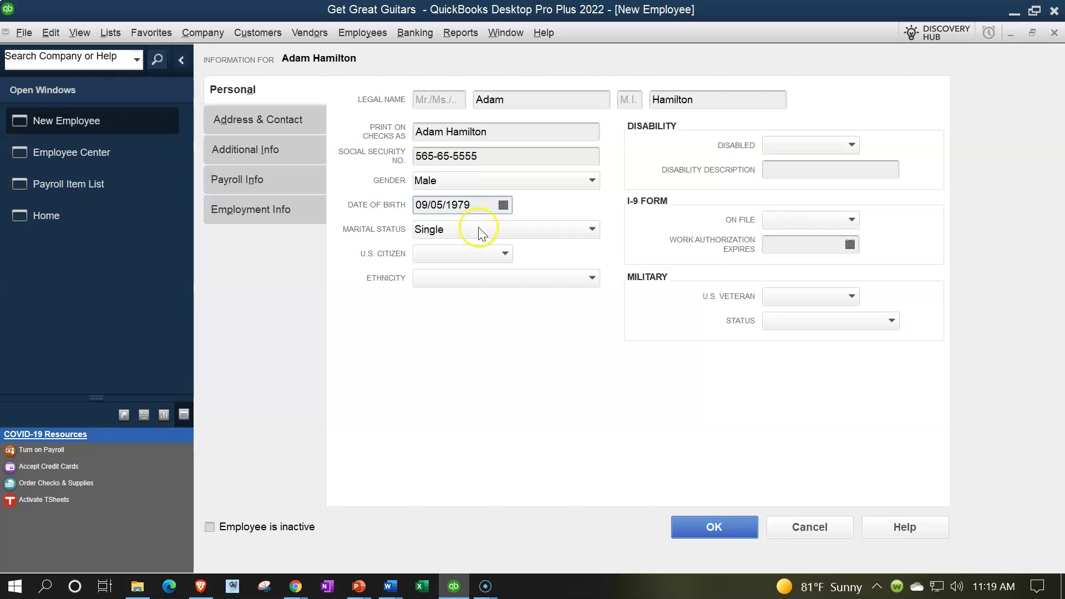
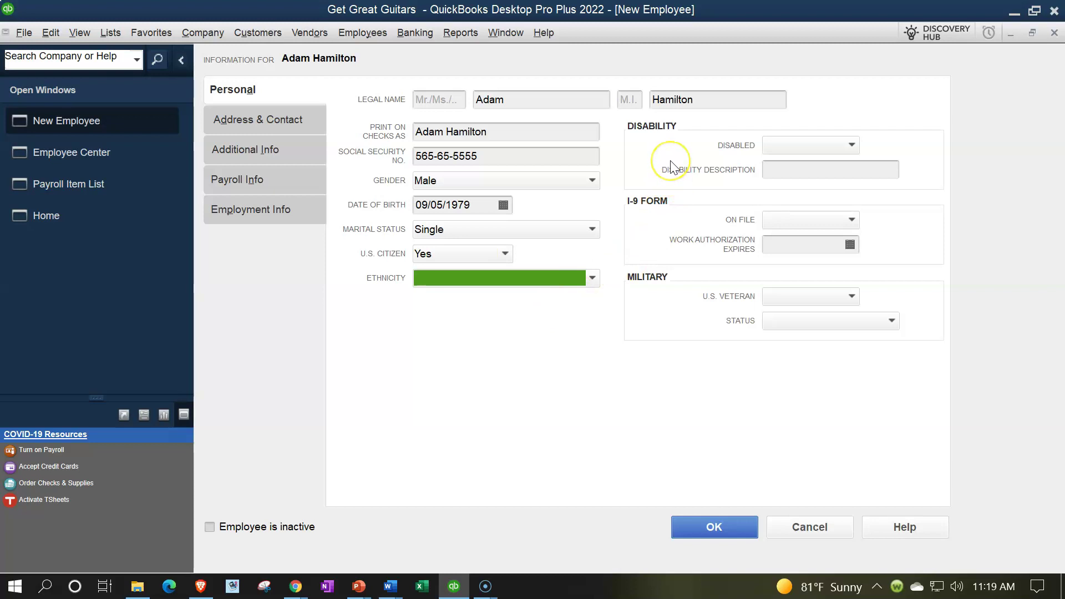
# Step: On the Personal tab, choose Disabled No, I-9 On File Yes and U.S. Veteran No
pyautogui.click(848, 144)
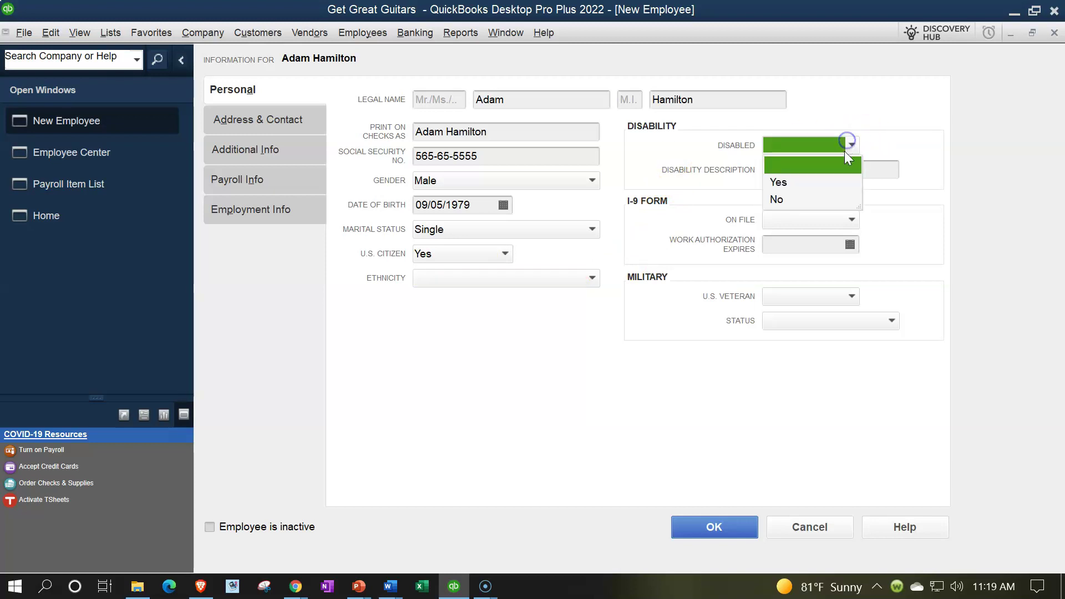
pyautogui.click(786, 197)
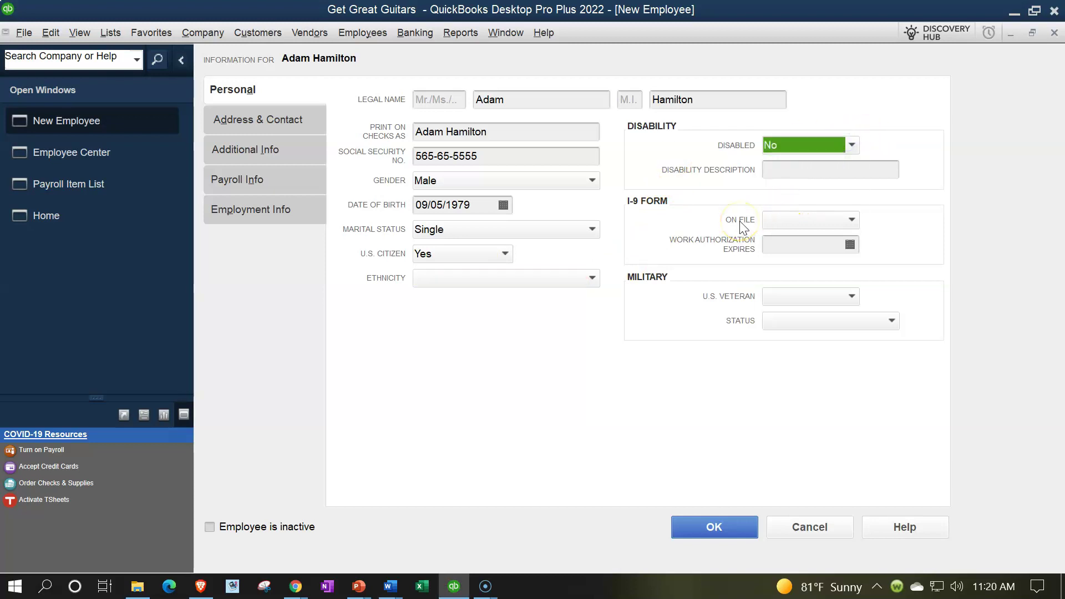
pyautogui.click(817, 230)
pyautogui.click(820, 228)
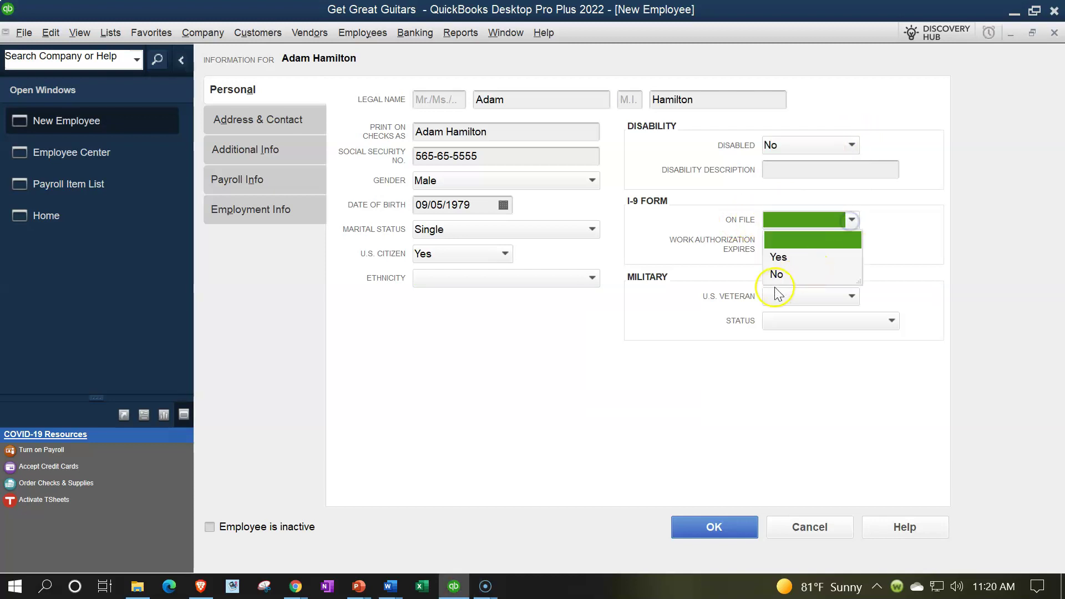
pyautogui.click(781, 257)
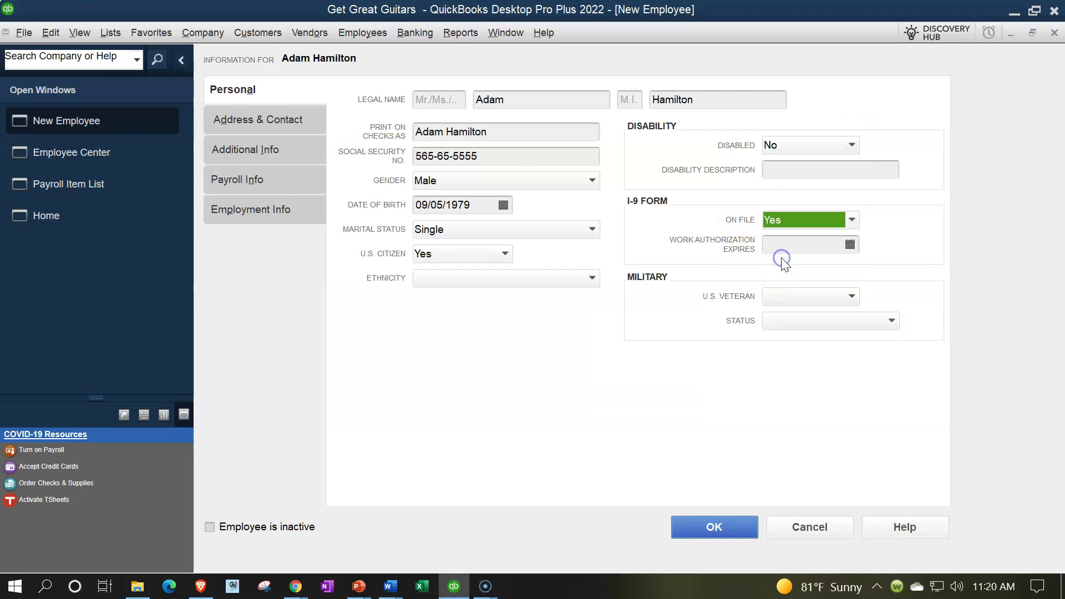
pyautogui.click(868, 297)
pyautogui.click(802, 350)
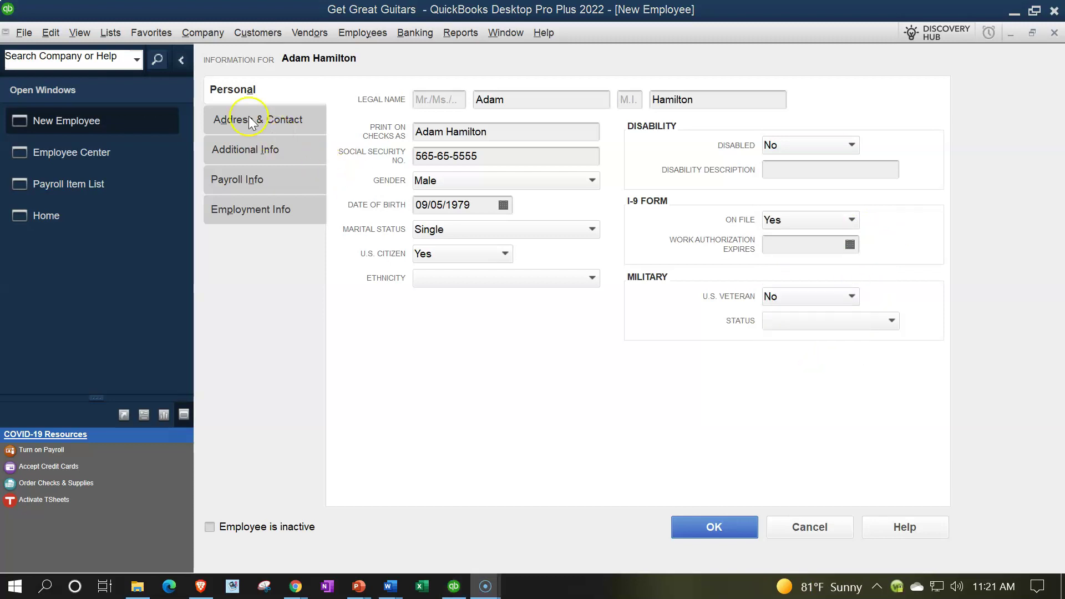
pyautogui.click(249, 120)
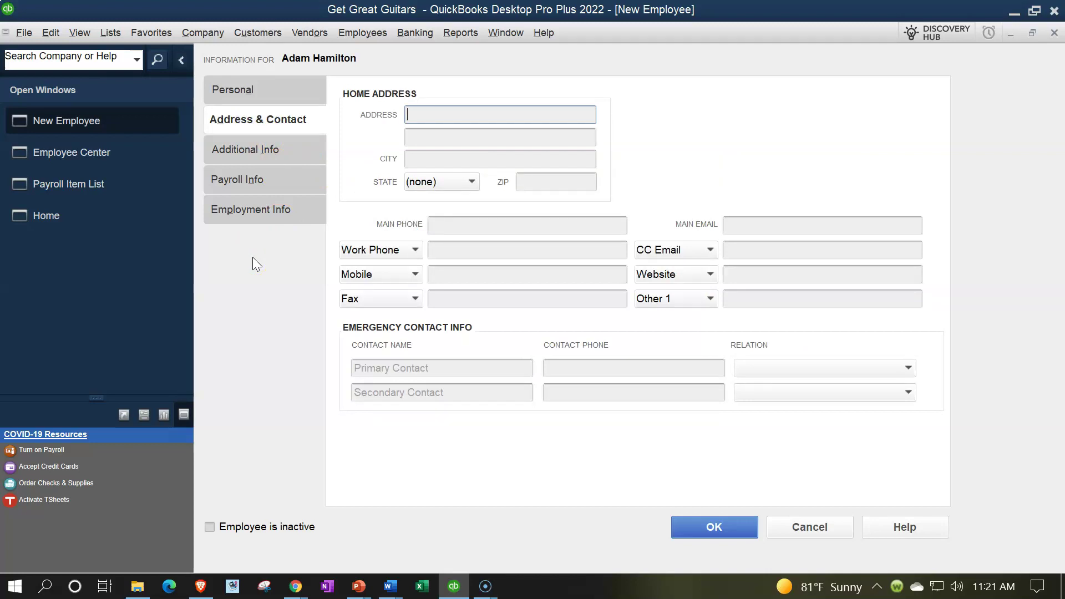
# Step: Enter the employee's home street address, city, state, ZIP code and main phone number
pyautogui.click(443, 116)
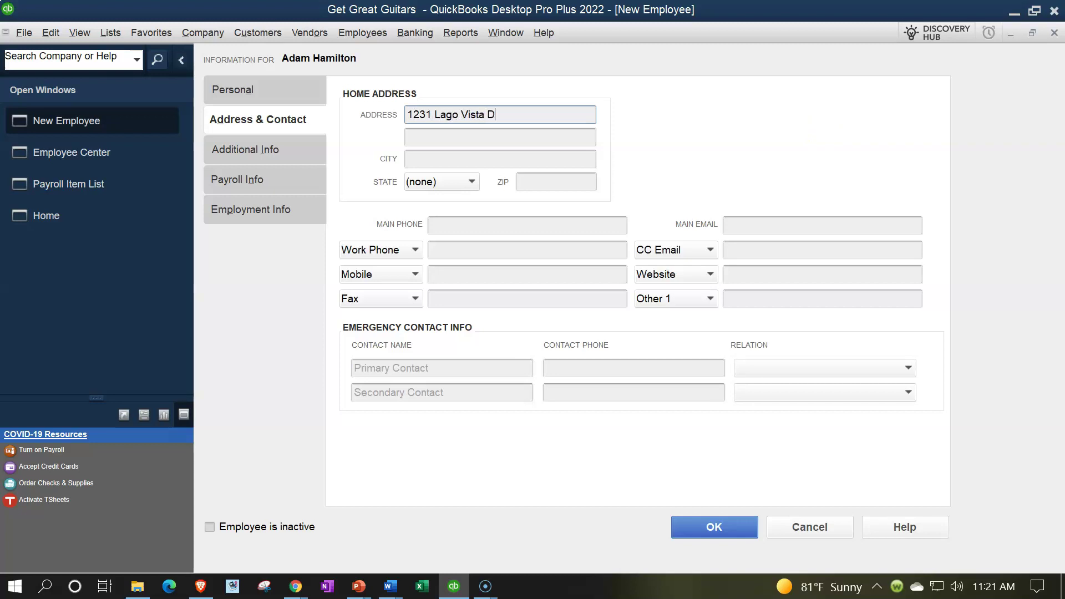
pyautogui.press('Tab')
pyautogui.press('Tab')
pyautogui.write('Neva')
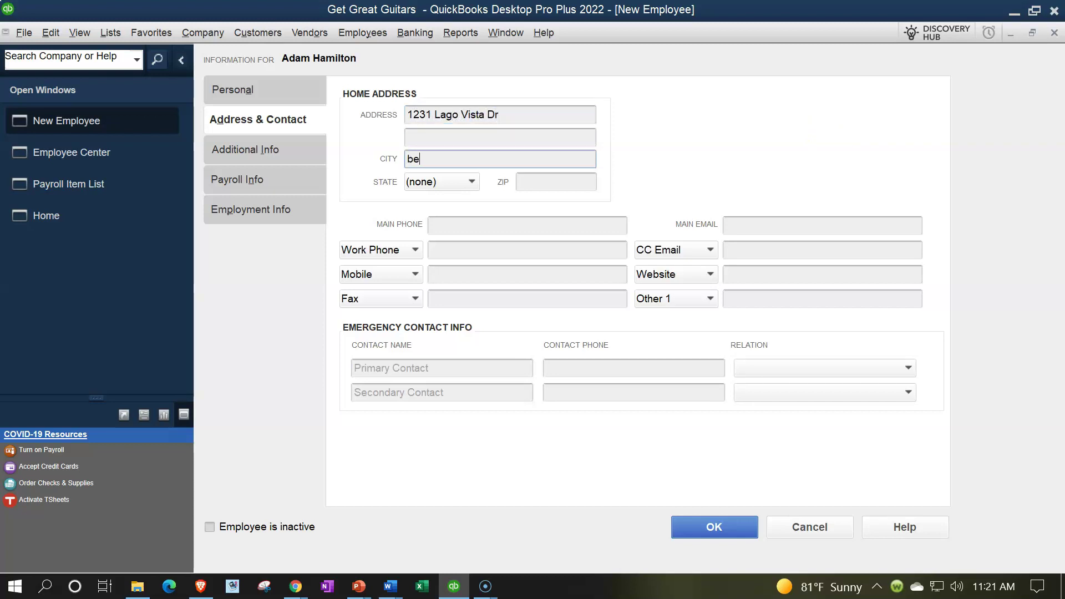
pyautogui.press('BackSpace')
pyautogui.press('BackSpace')
pyautogui.press('BackSpace')
pyautogui.press('BackSpace')
pyautogui.write('Beverly Hill')
pyautogui.press('Tab')
pyautogui.write('CA')
pyautogui.press('Tab')
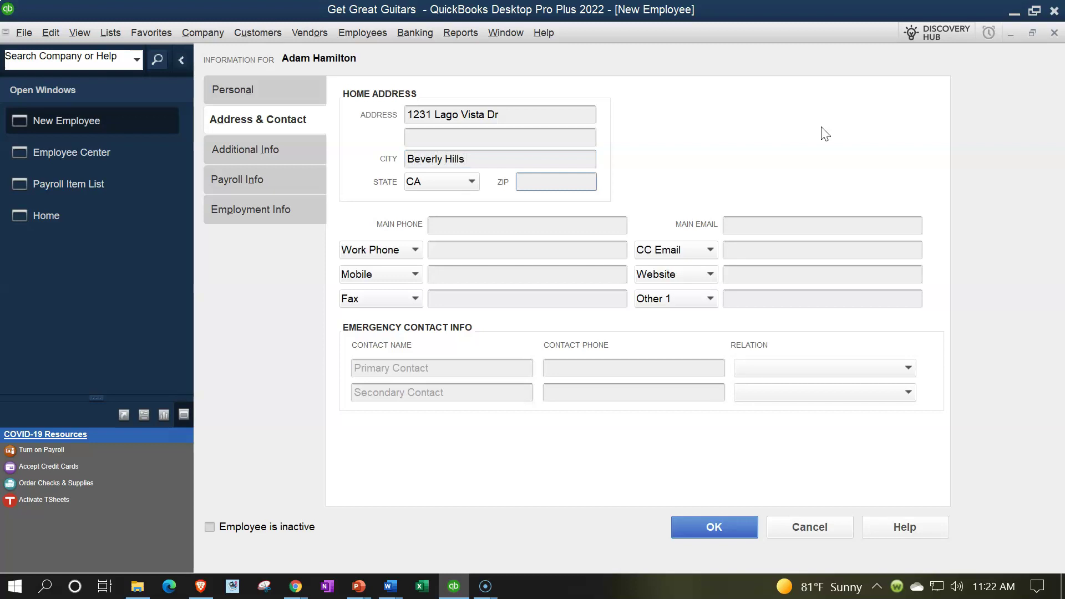
pyautogui.write('90210')
pyautogui.press('Tab')
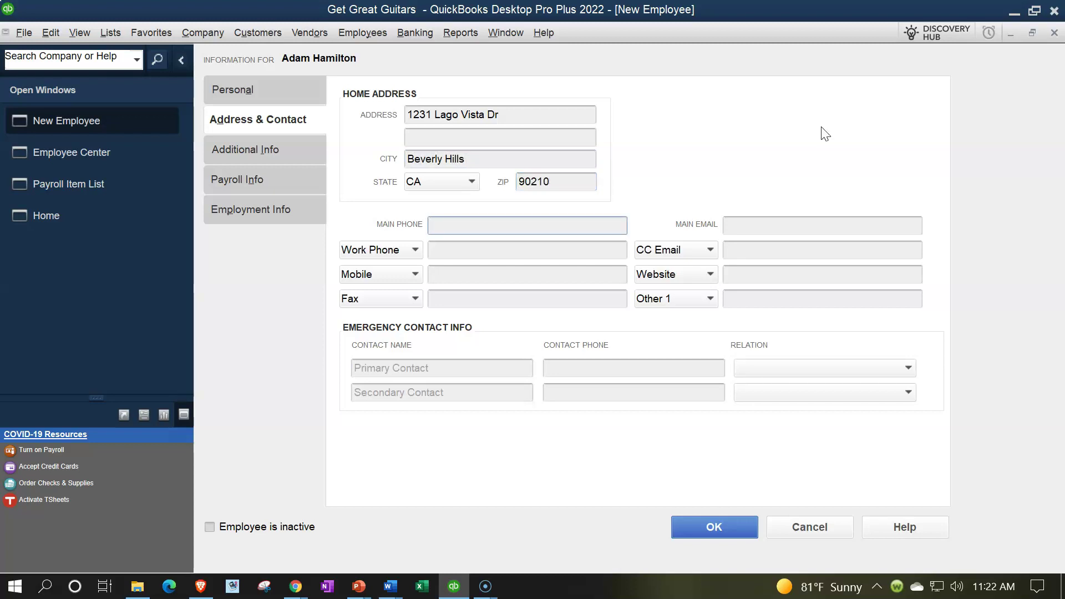
pyautogui.write('555-555-5791')
# Step: Leave the email and emergency contact fields blank and bring up the Payroll Info section
pyautogui.press('Tab')
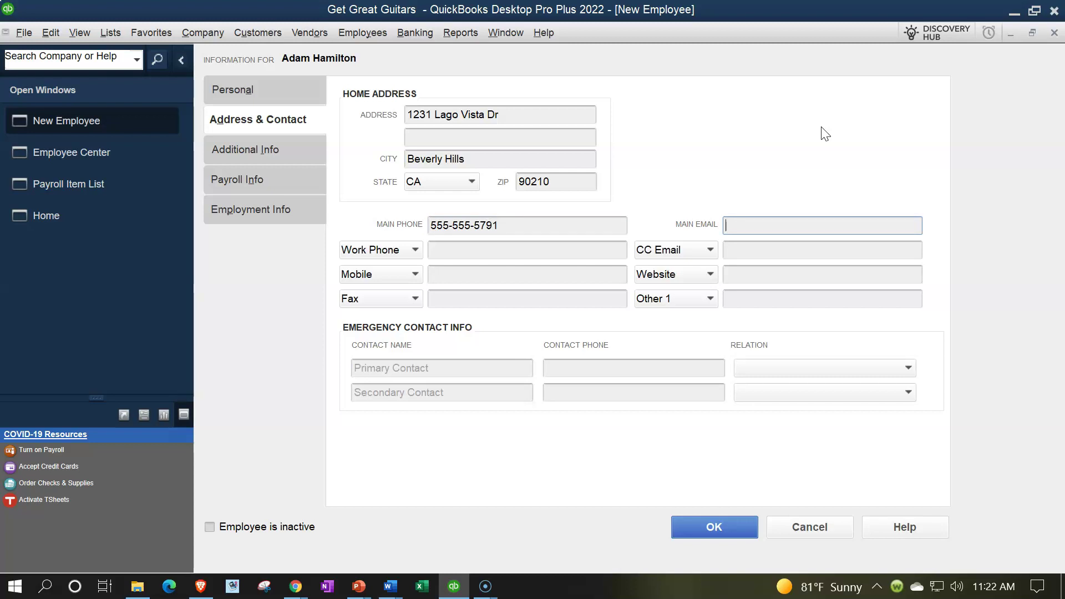
pyautogui.press('Tab')
pyautogui.press('Tab')
pyautogui.press('Tab')
pyautogui.press('Tab')
pyautogui.press('Tab')
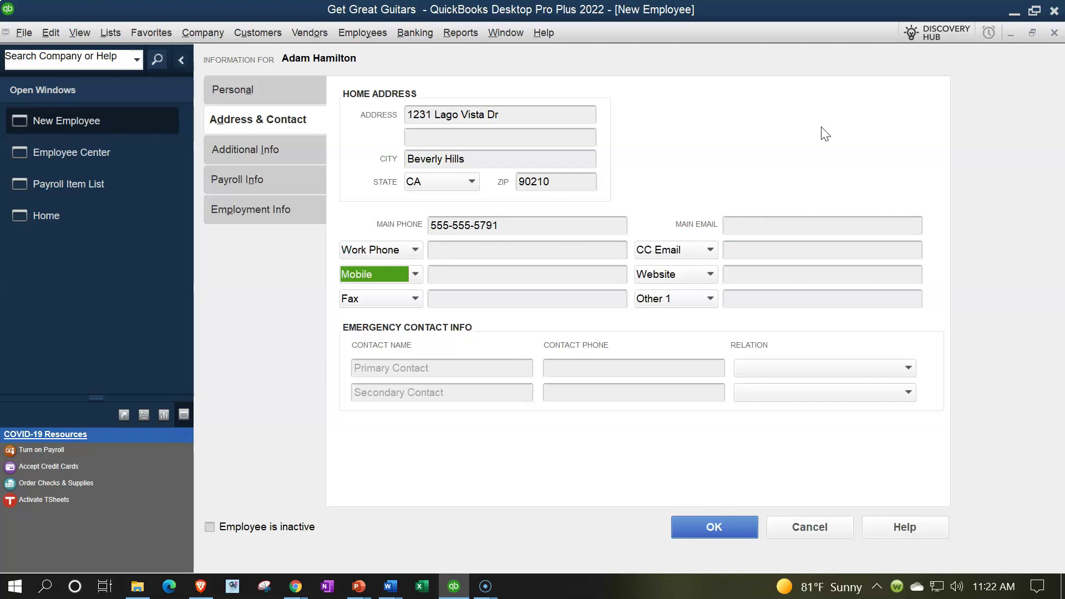
pyautogui.press('Tab')
pyautogui.press('Tab')
pyautogui.press('Tab')
pyautogui.press('Tab')
pyautogui.press('Tab')
pyautogui.press('Tab')
pyautogui.press('Tab')
pyautogui.press('Tab')
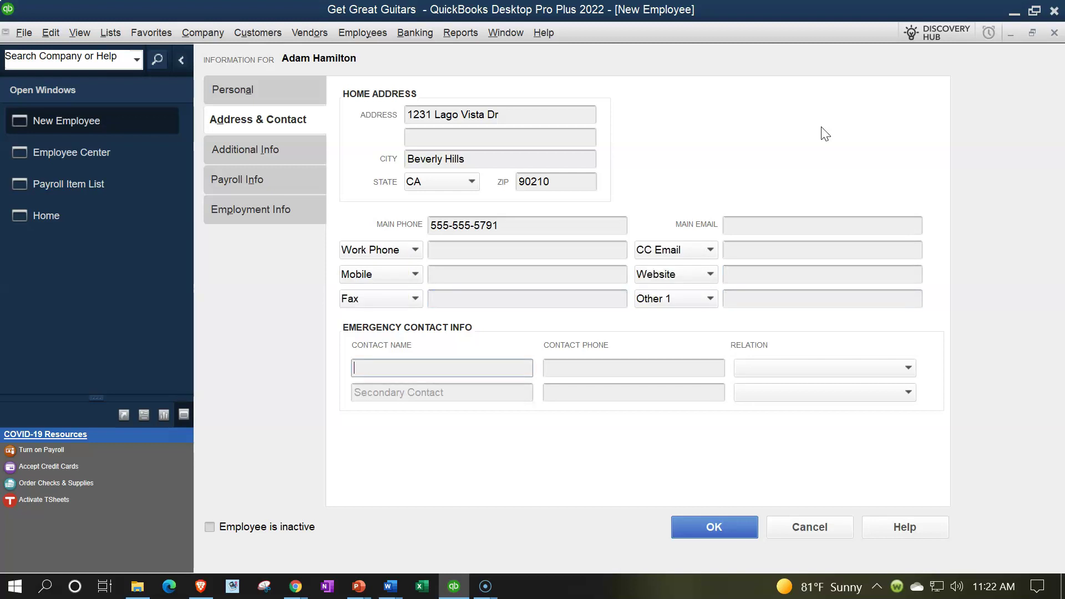
pyautogui.press('Tab')
pyautogui.press('Tab')
pyautogui.press('Tab')
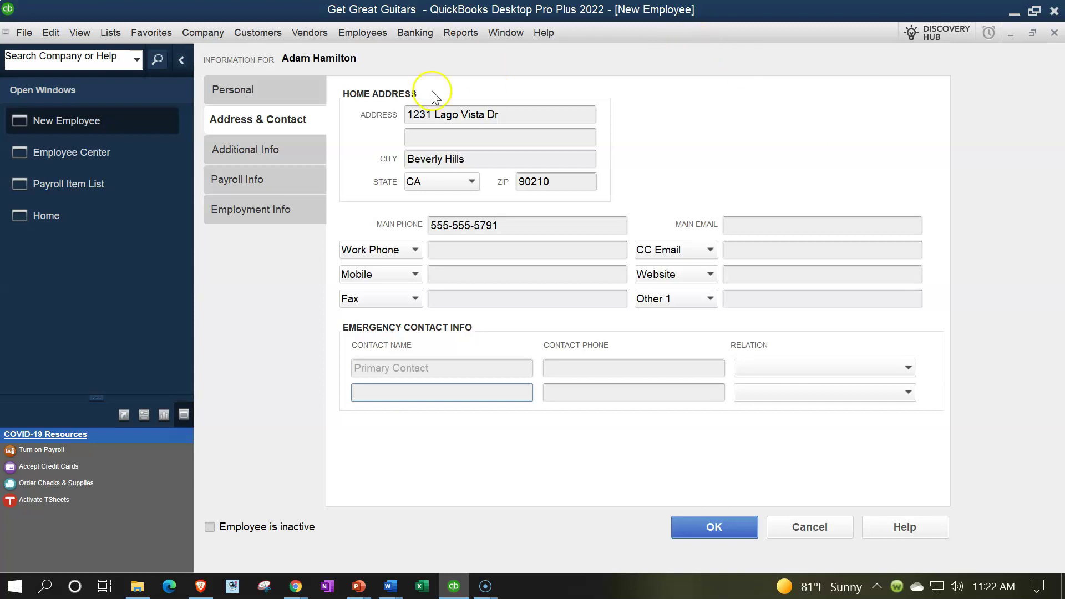
pyautogui.click(239, 150)
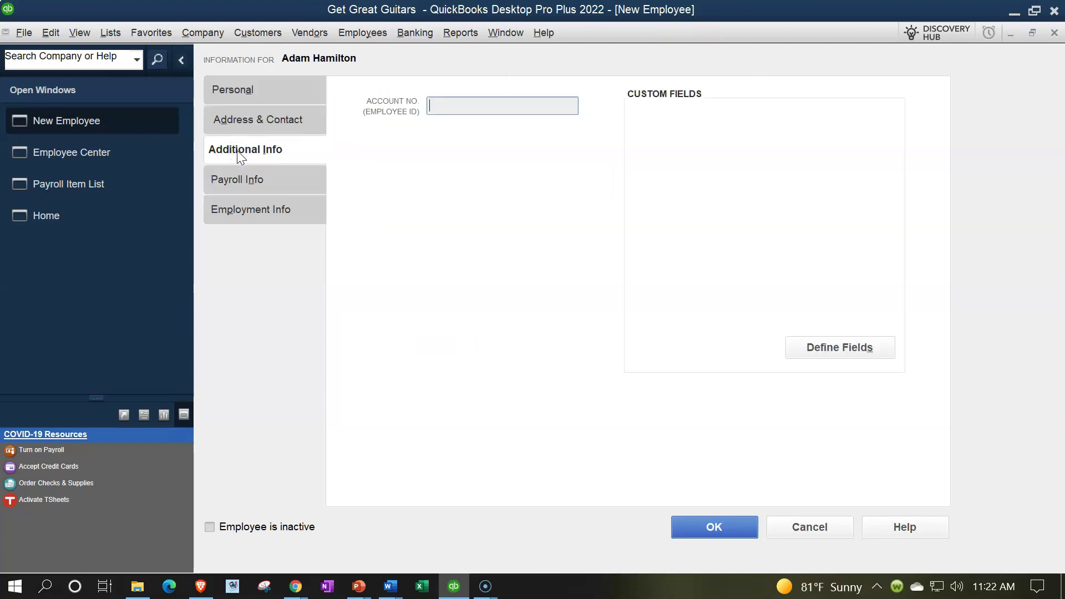
pyautogui.click(252, 190)
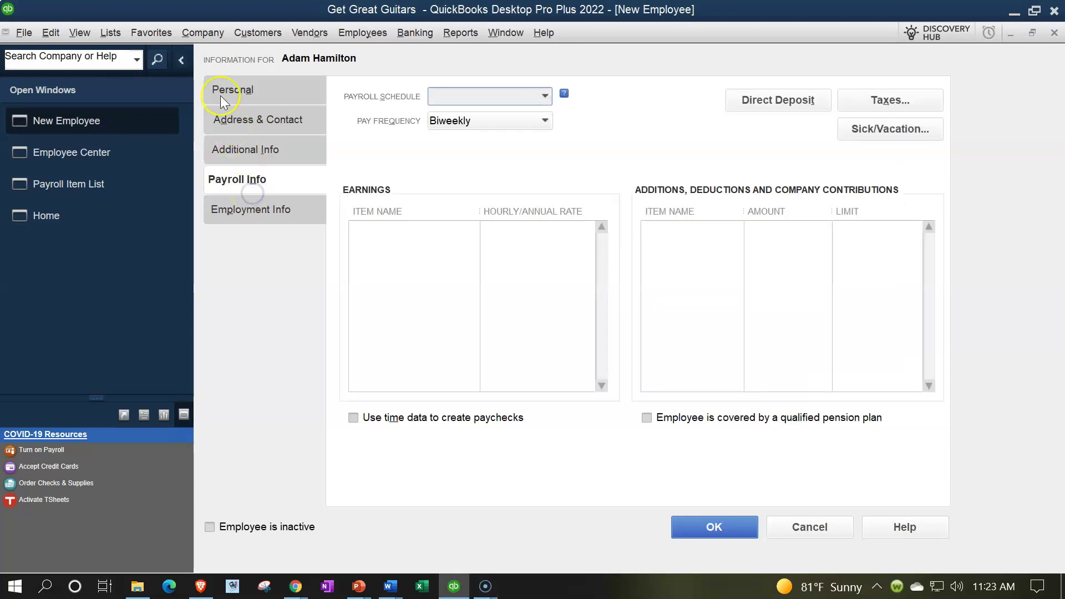
# Step: Hide the Open Windows pane and set Pay Frequency to Monthly
pyautogui.click(182, 59)
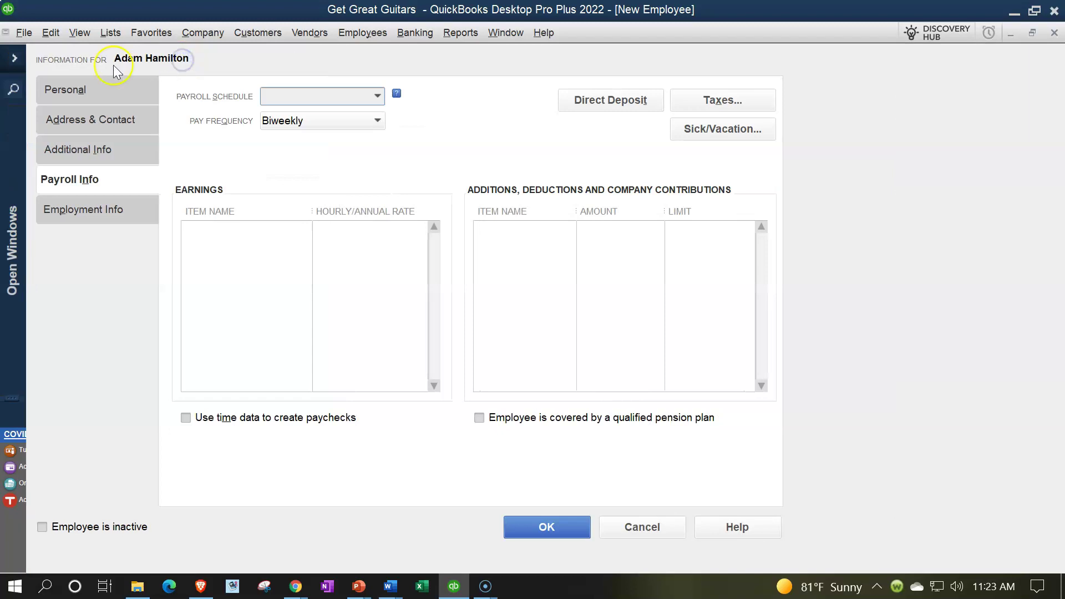
pyautogui.click(377, 123)
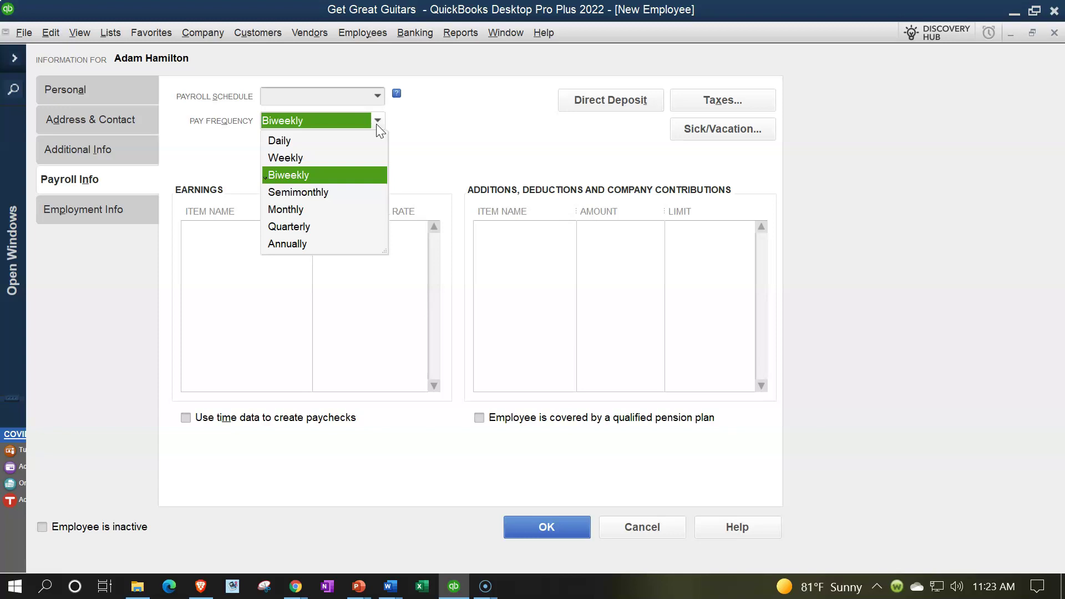
pyautogui.click(298, 209)
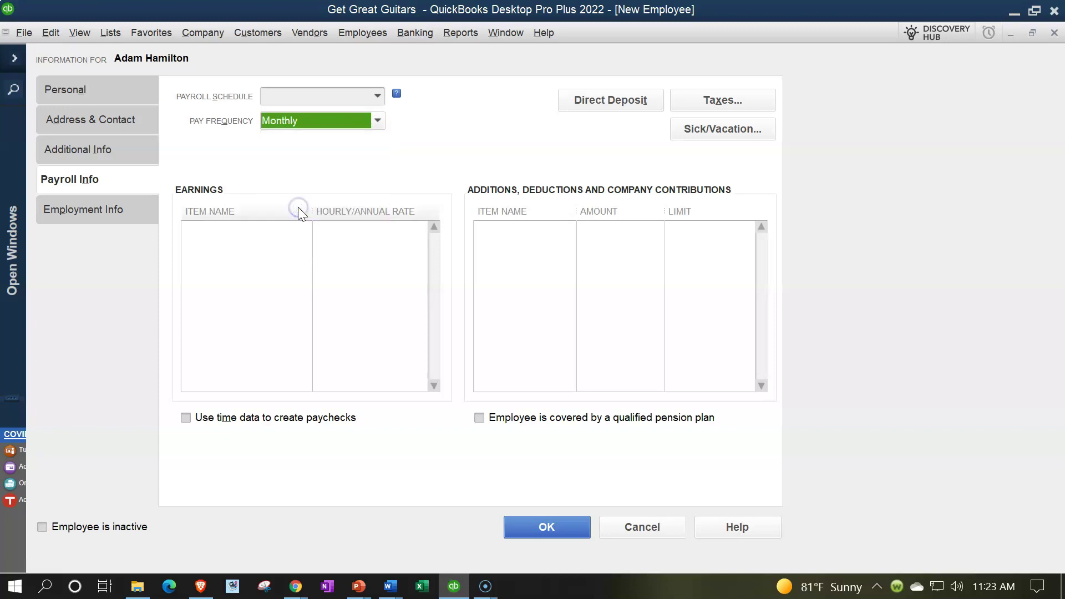
pyautogui.hotkey('shift', 'Tab')
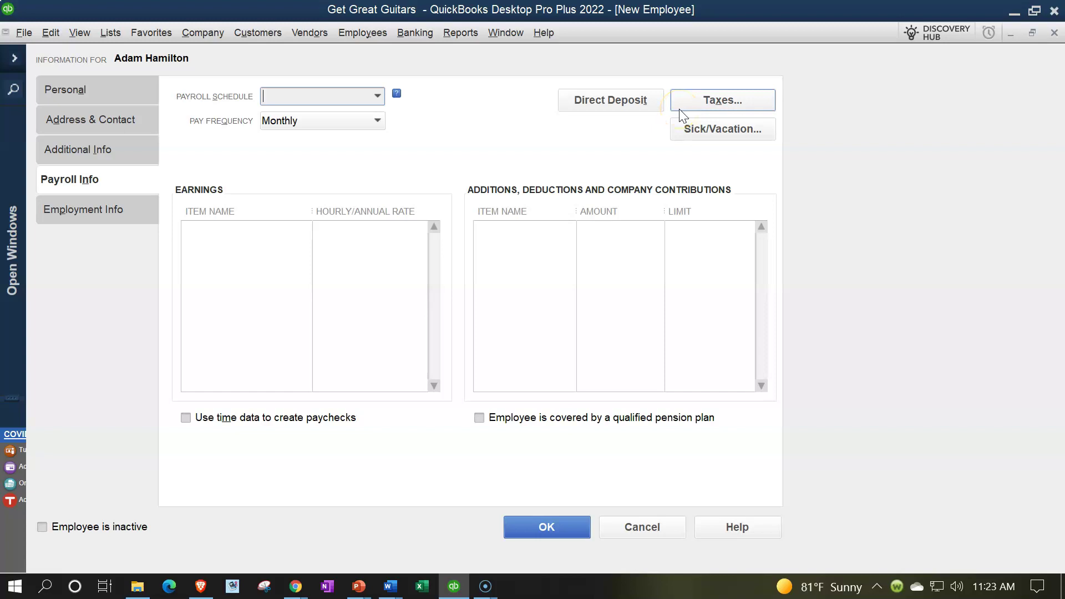
# Step: Enter Salary as the first earnings item and begin setting it up as a new payroll item
pyautogui.click(188, 233)
pyautogui.click(305, 229)
pyautogui.click(305, 231)
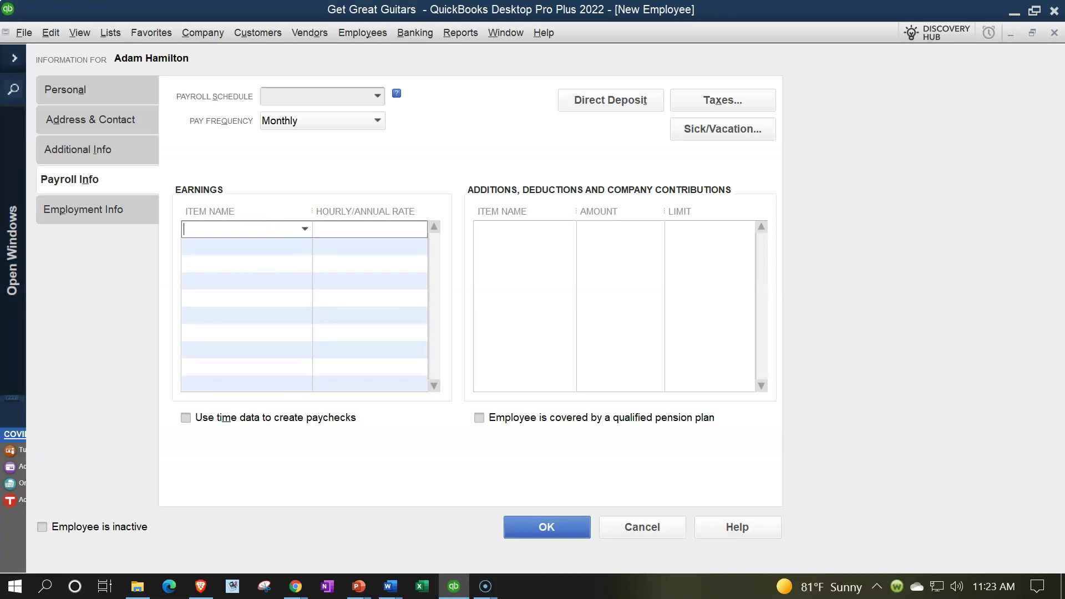
pyautogui.write('Salary')
pyautogui.press('Tab')
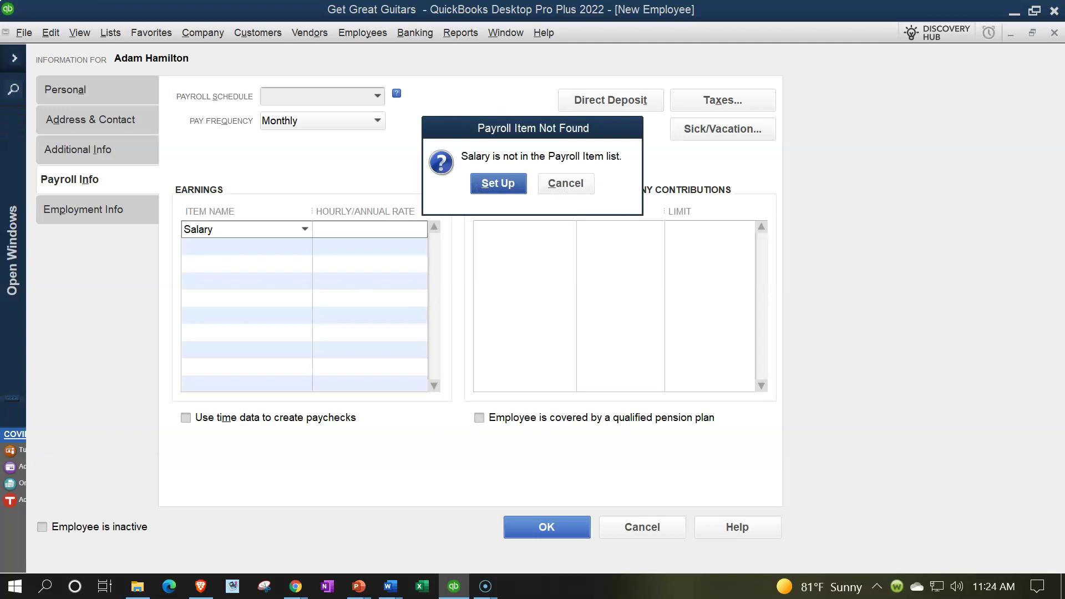
pyautogui.click(489, 187)
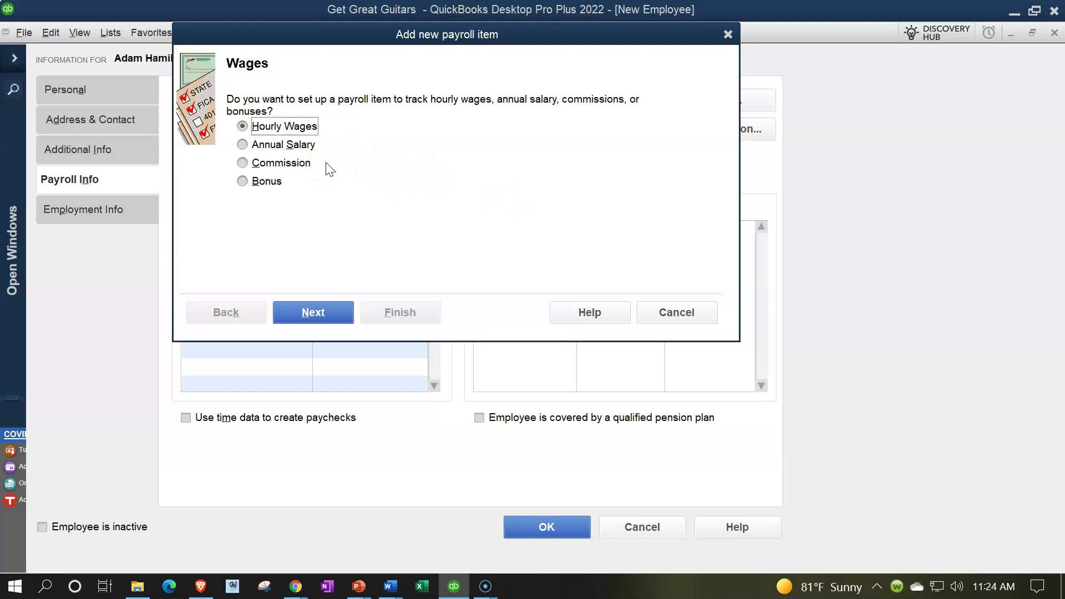
# Step: Create the Salary payroll item as Annual Salary, Regular Pay, tracked to the Payroll Expenses account
pyautogui.click(259, 145)
pyautogui.click(323, 314)
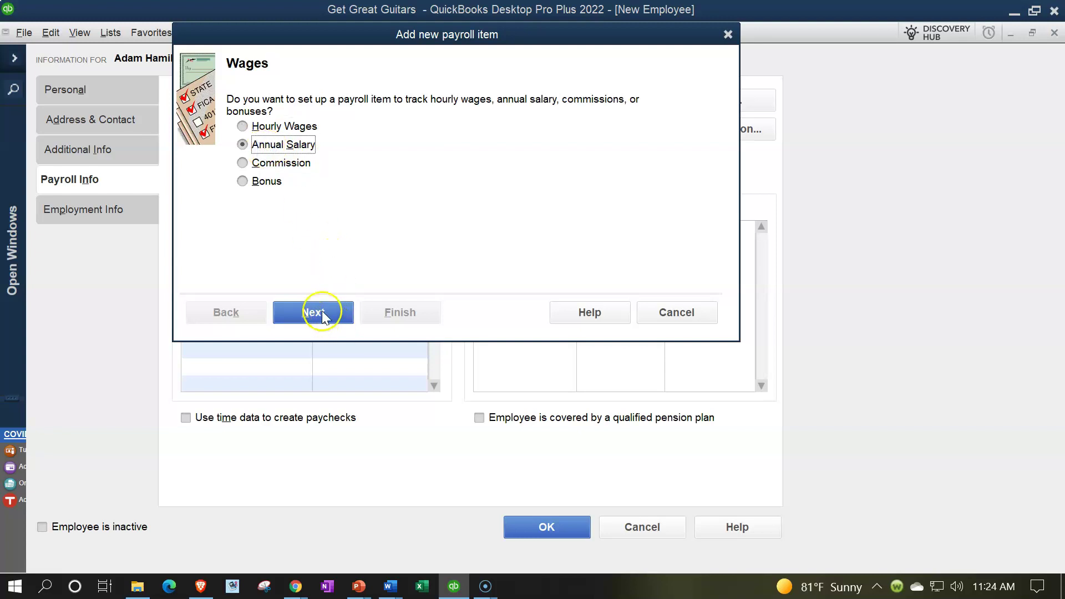
pyautogui.click(242, 190)
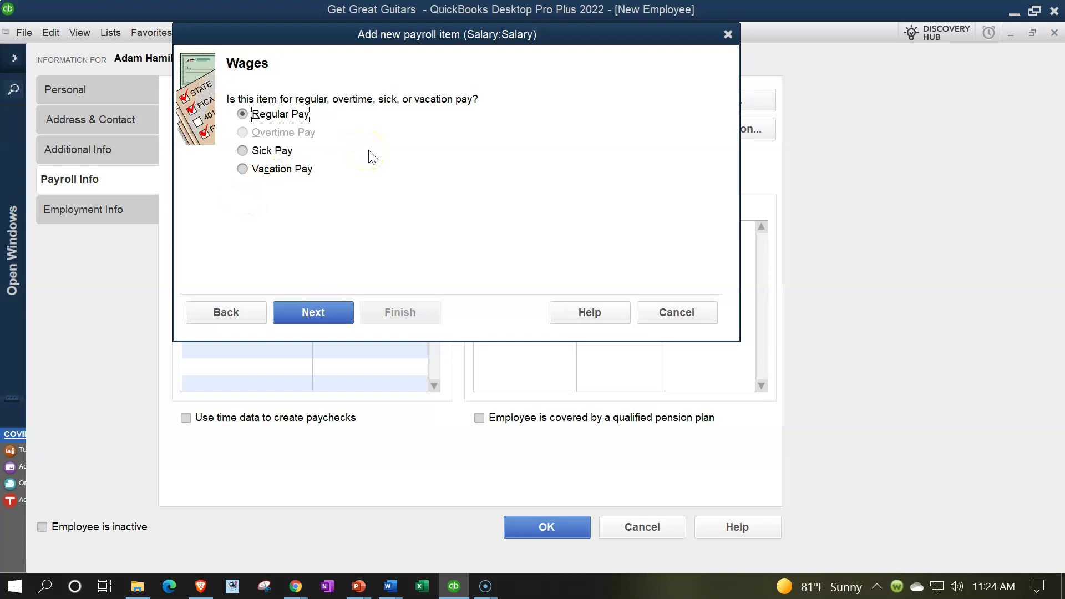
pyautogui.click(315, 312)
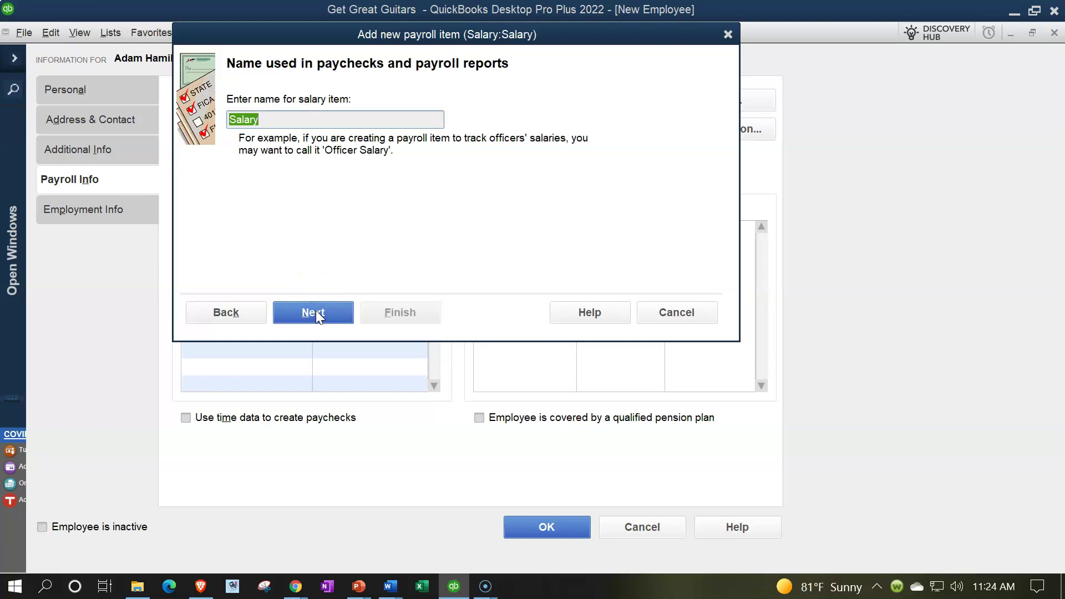
pyautogui.click(315, 311)
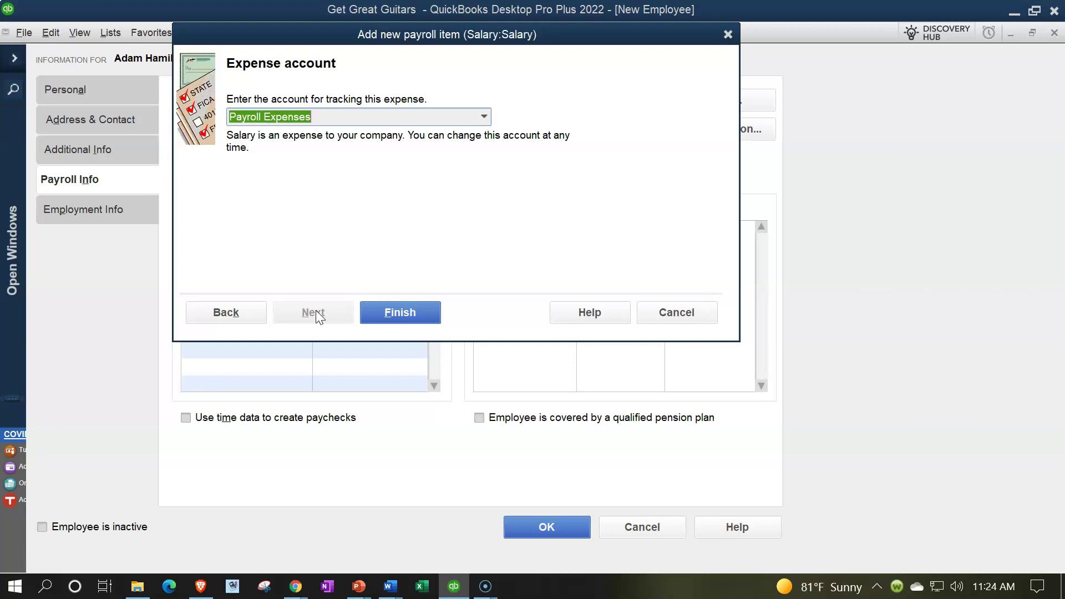
pyautogui.click(485, 116)
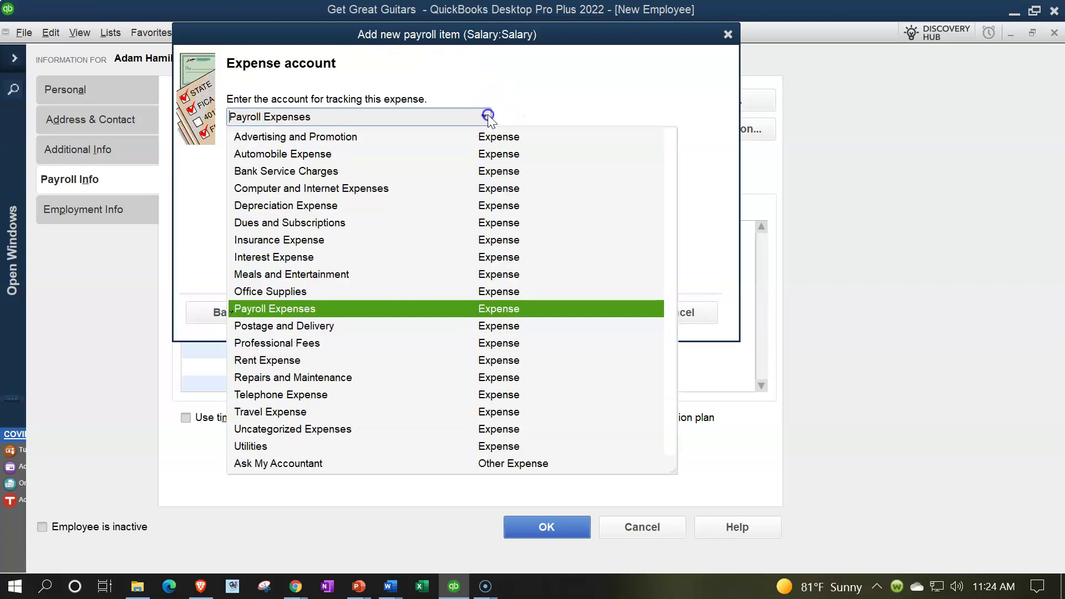
pyautogui.scroll(8, 474, 175)
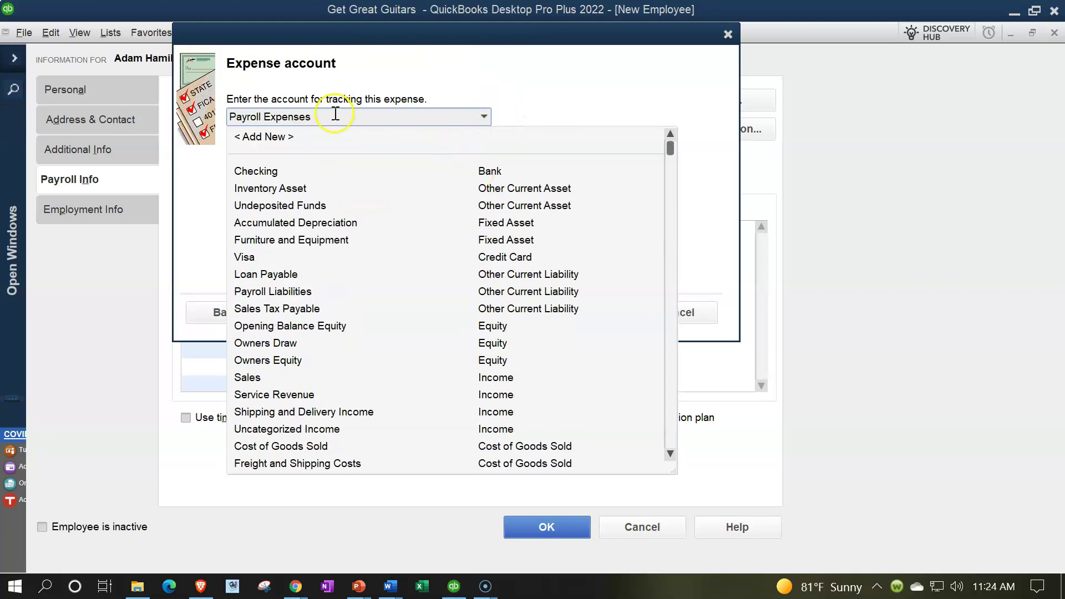
pyautogui.click(638, 86)
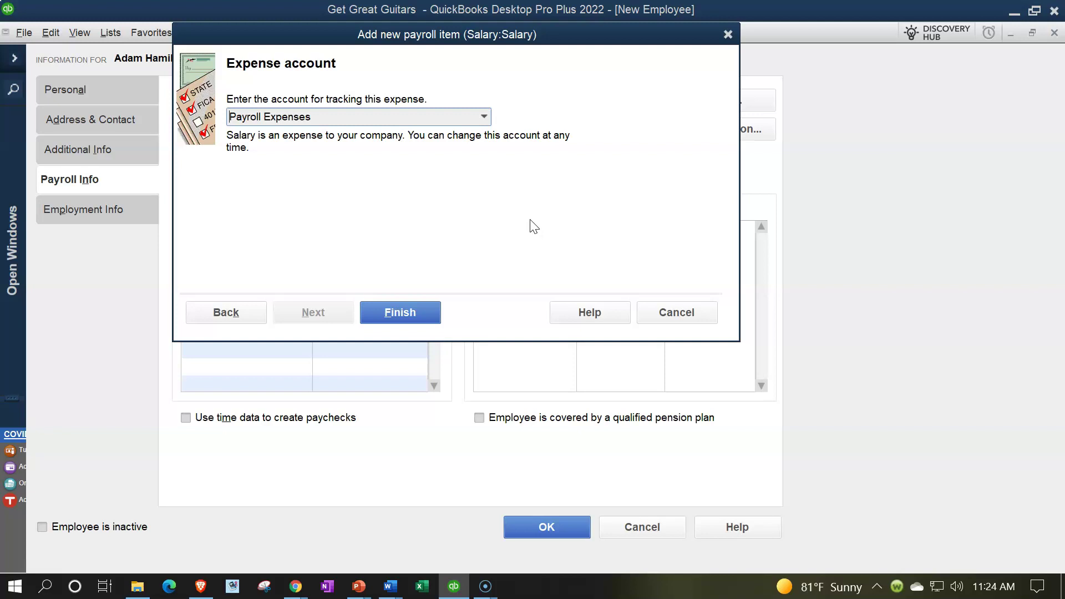
pyautogui.click(418, 305)
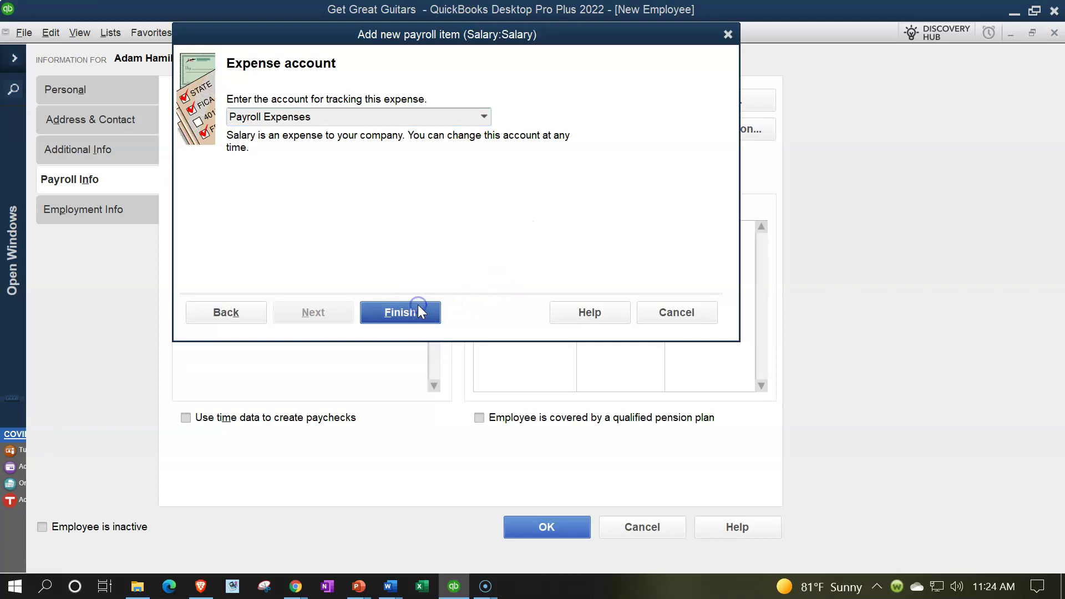
pyautogui.click(428, 310)
# Step: Set the Salary annual rate to 55,000.00
pyautogui.press('XF86Calculator')
pyautogui.click(360, 229)
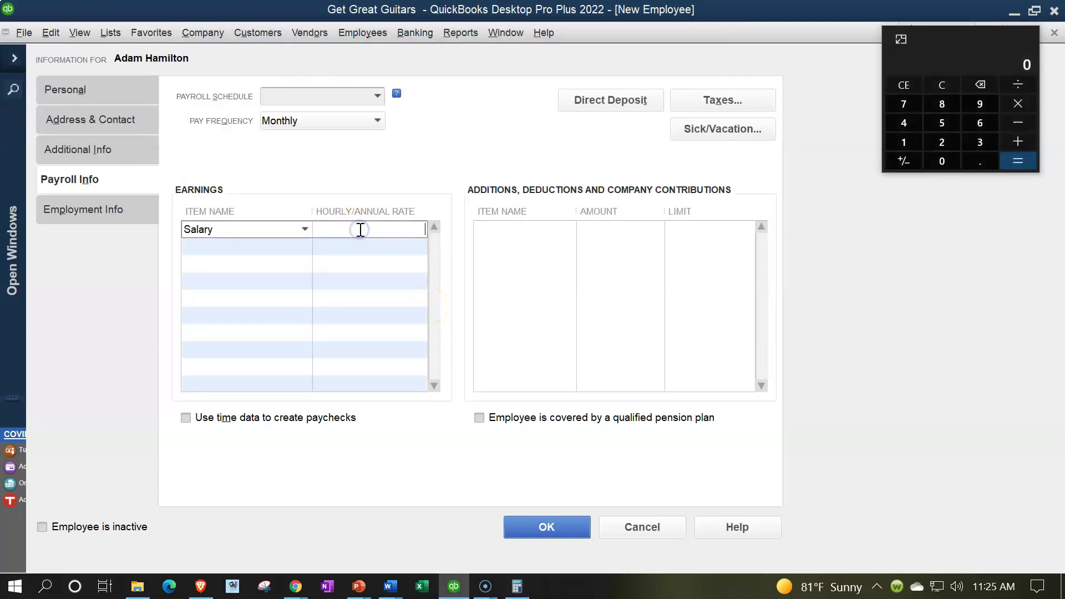
pyautogui.write('550000')
pyautogui.press('BackSpace')
pyautogui.press('Tab')
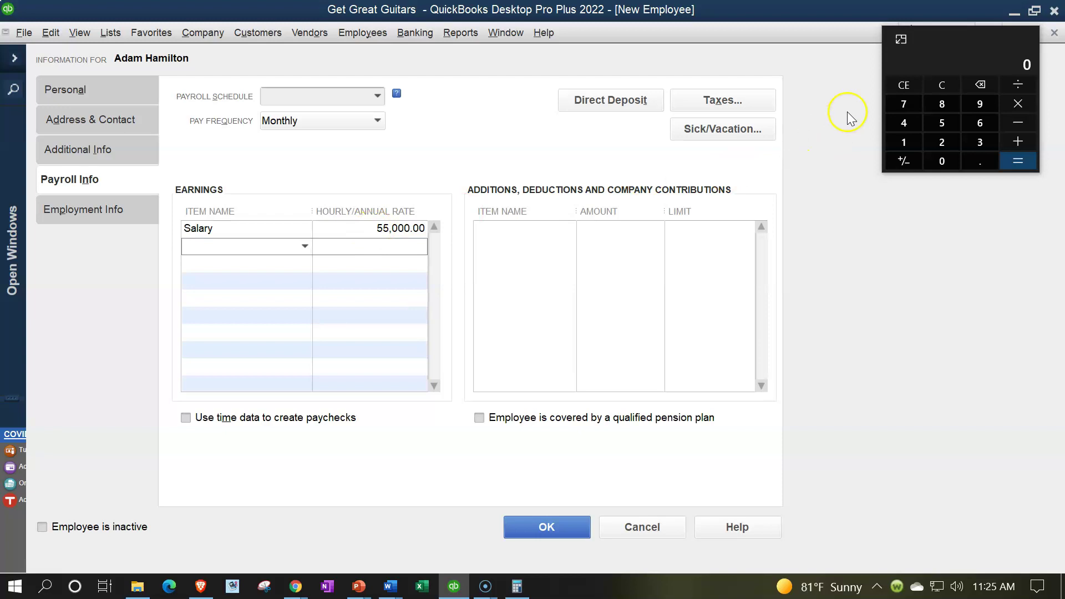
# Step: Compute 55000/12 in Calculator to check the monthly amount, then bring up the tax settings
pyautogui.click(956, 80)
pyautogui.write('55')
pyautogui.write('000')
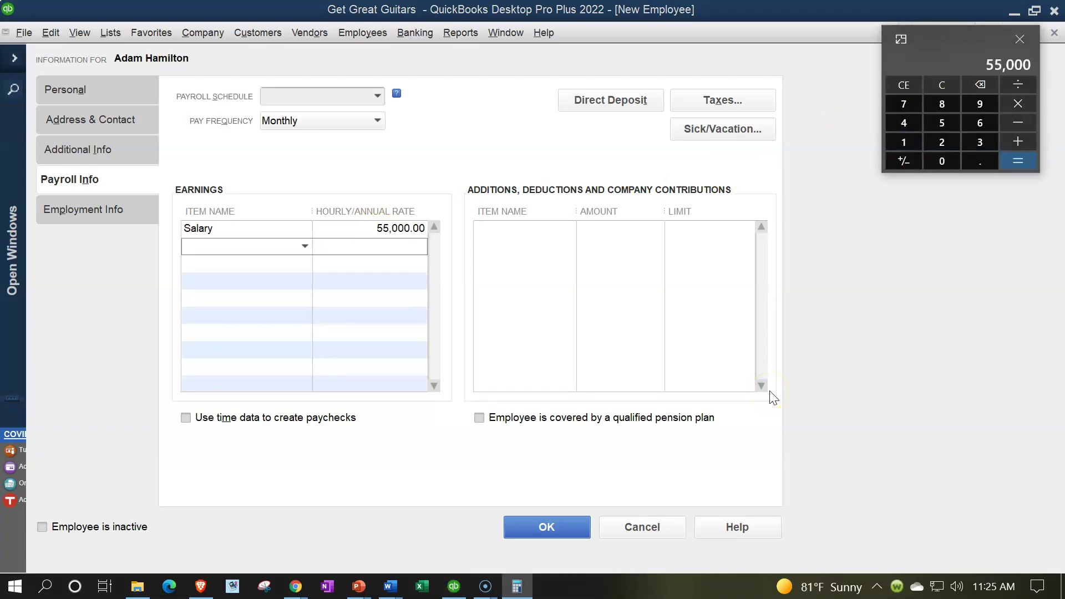
pyautogui.write('/12')
pyautogui.press('Return')
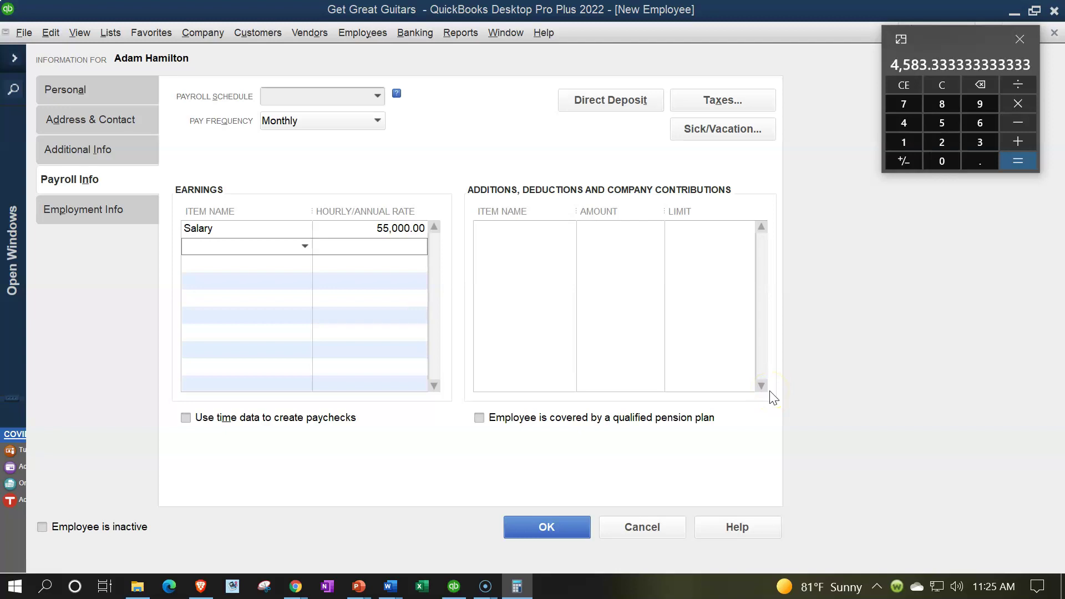
pyautogui.click(942, 84)
pyautogui.write('55000')
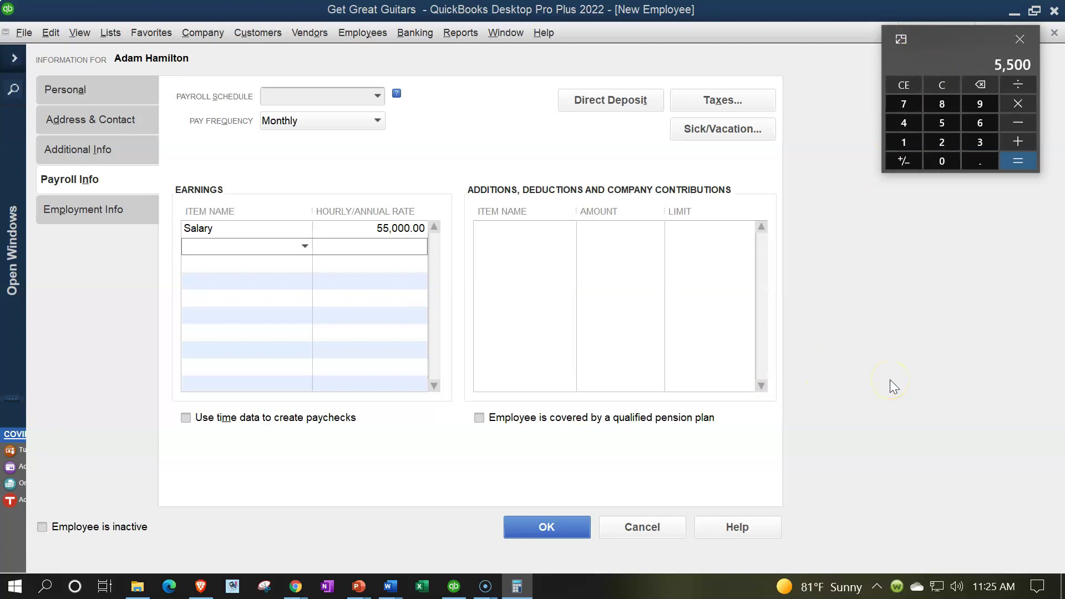
pyautogui.write('/12')
pyautogui.press('Return')
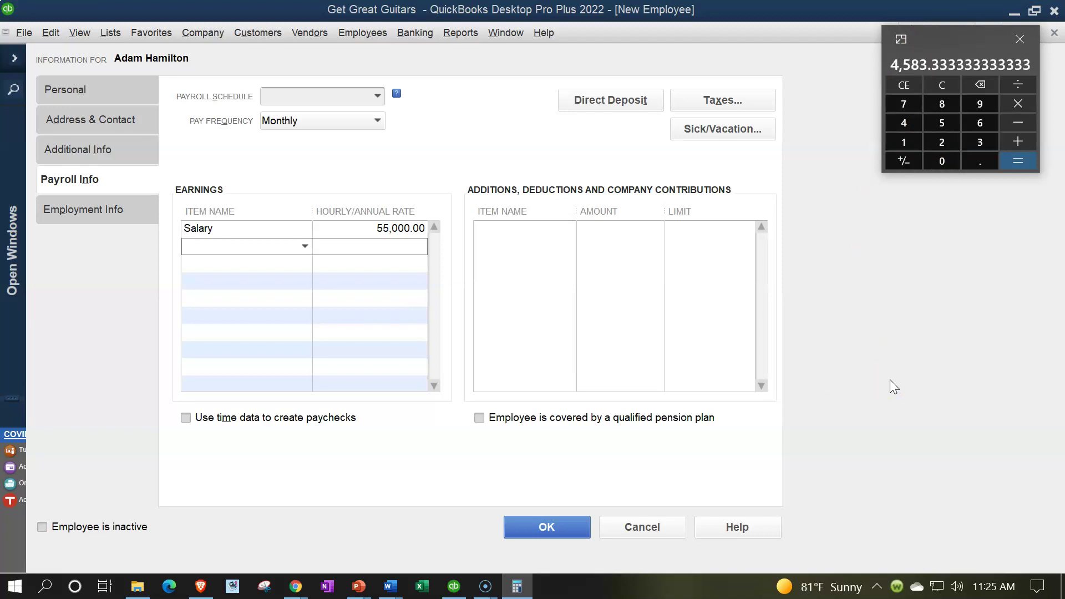
pyautogui.click(946, 85)
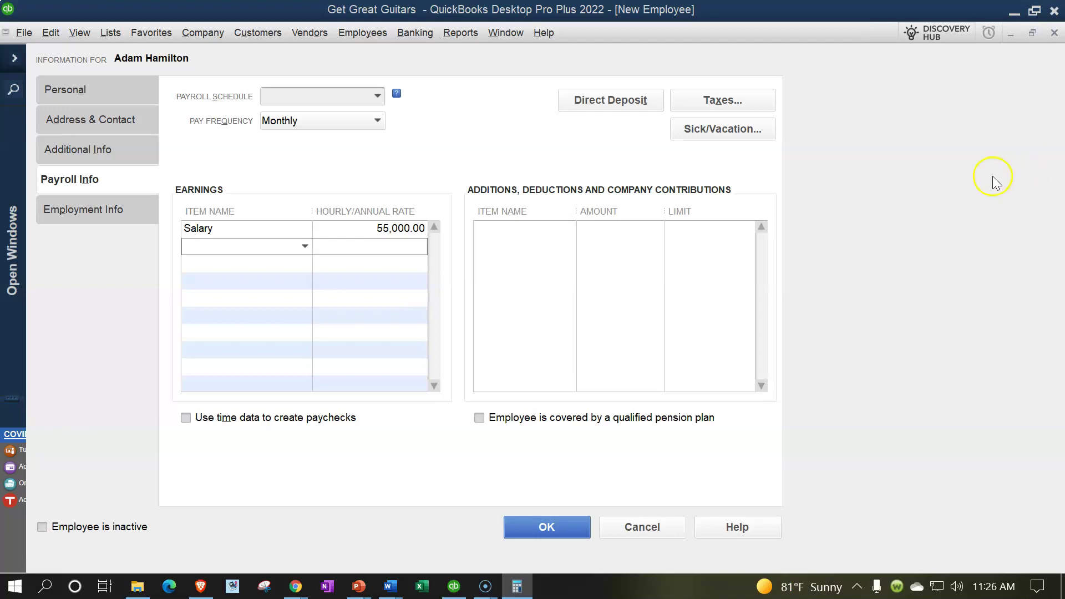
pyautogui.click(725, 101)
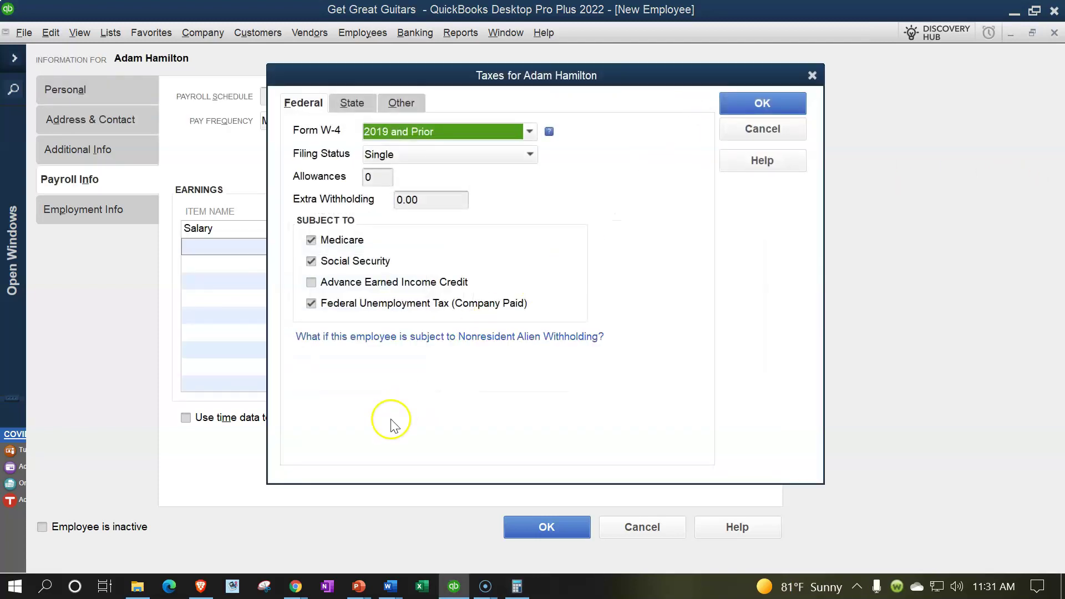
pyautogui.click(296, 586)
# Step: Bring up the 2021 Form W-4 PDF in Chrome and scroll through Steps 2–4
pyautogui.click(251, 526)
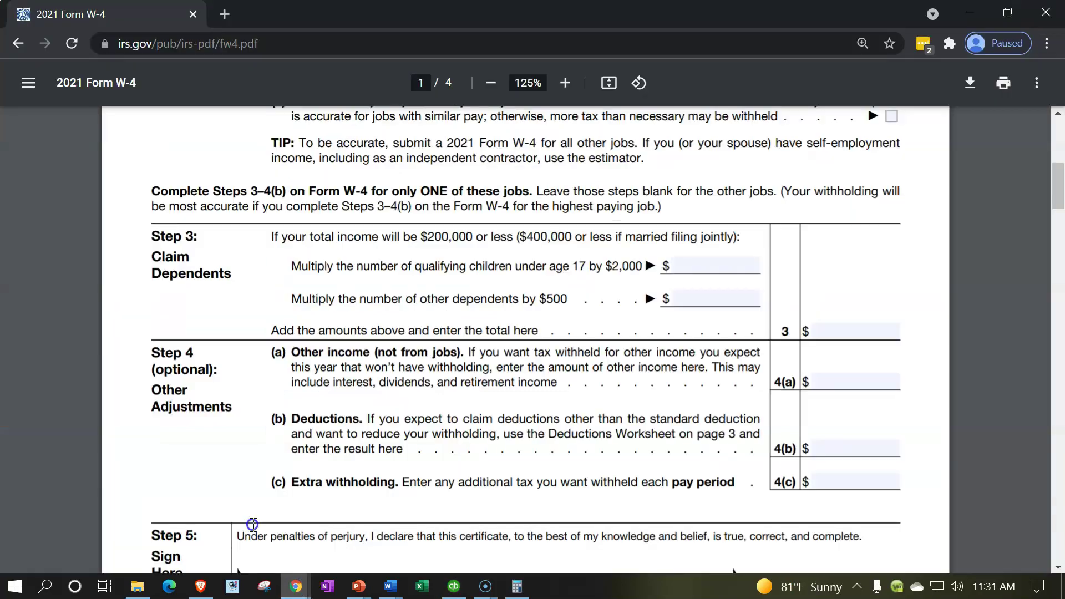
pyautogui.scroll(8, 310, 433)
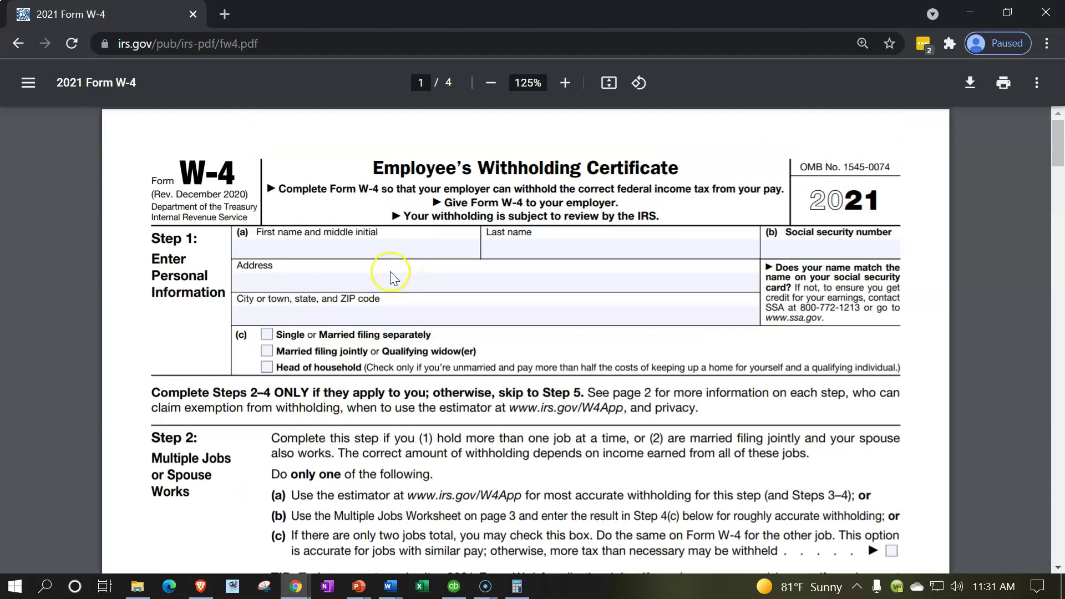
pyautogui.scroll(-3, 124, 361)
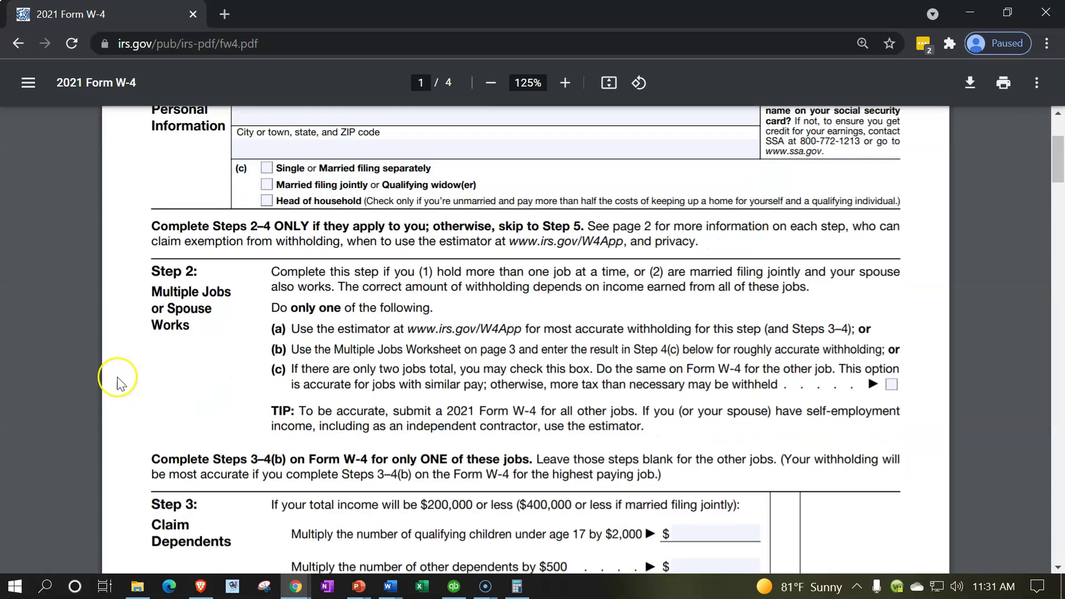
pyautogui.scroll(-3, 127, 333)
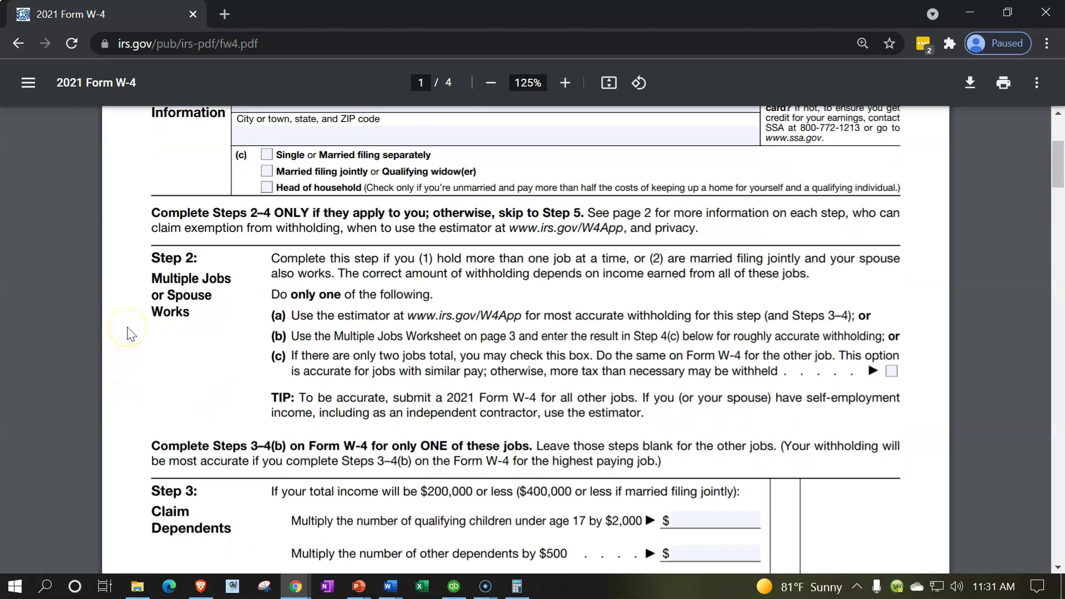
pyautogui.scroll(-2, 133, 383)
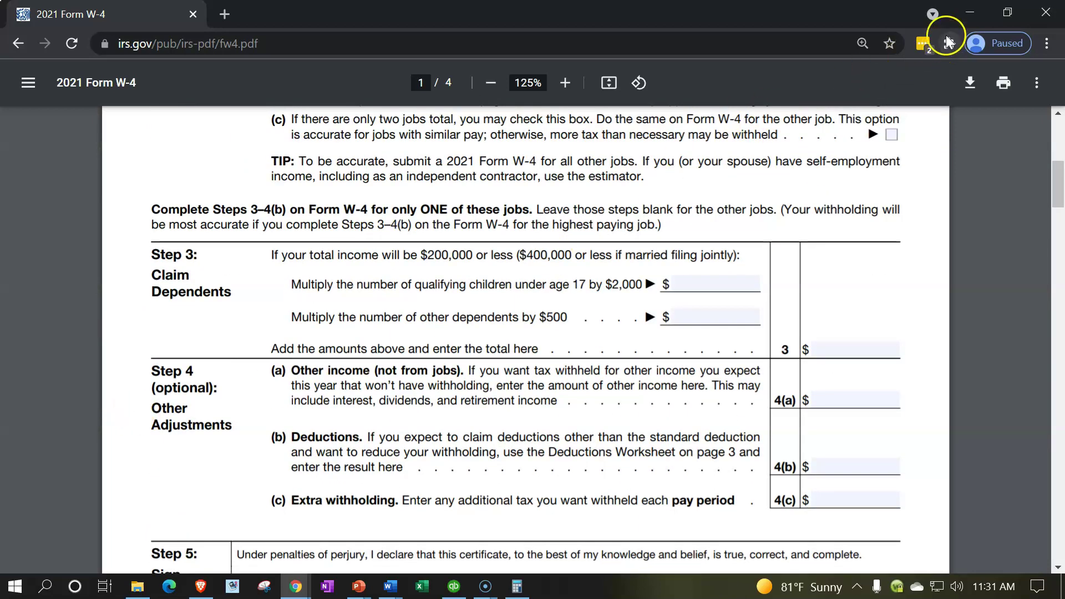
# Step: Back in QuickBooks, set the federal Form W-4 to '2020 and Later' and accept the notice
pyautogui.click(963, 11)
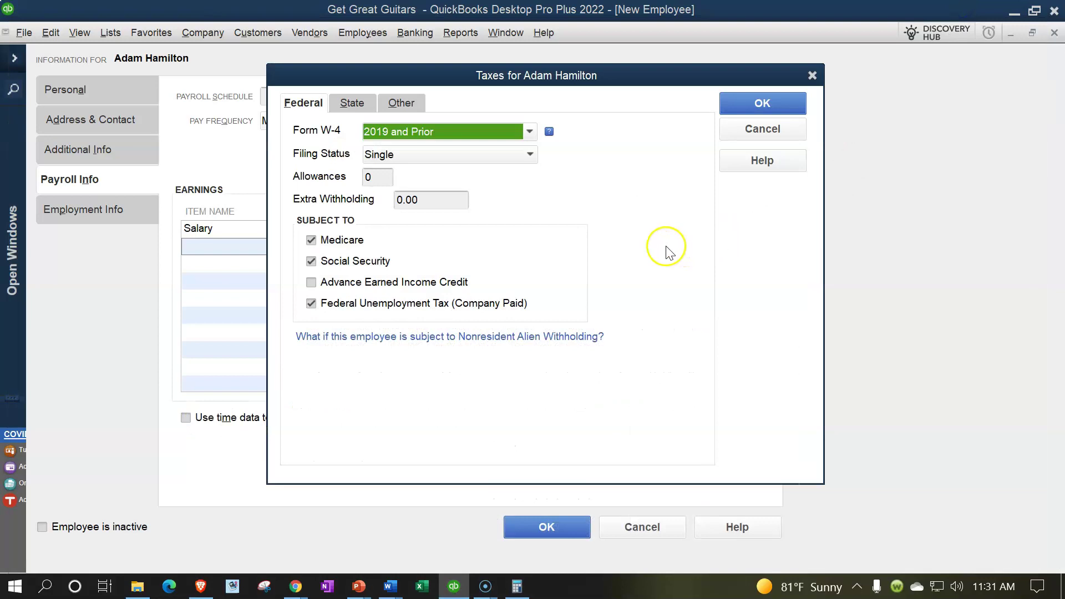
pyautogui.click(530, 131)
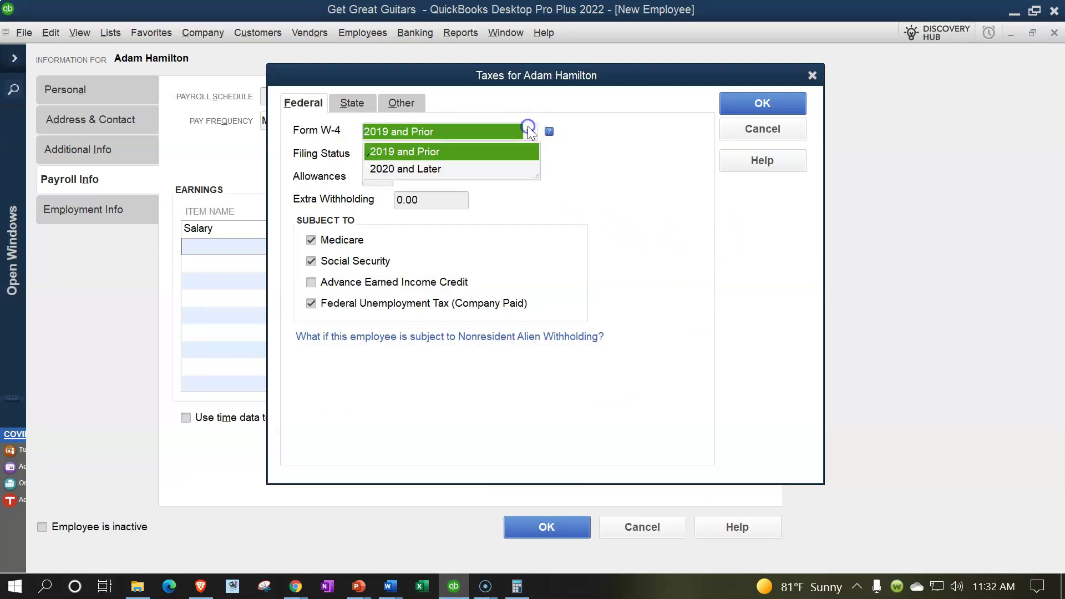
pyautogui.click(426, 170)
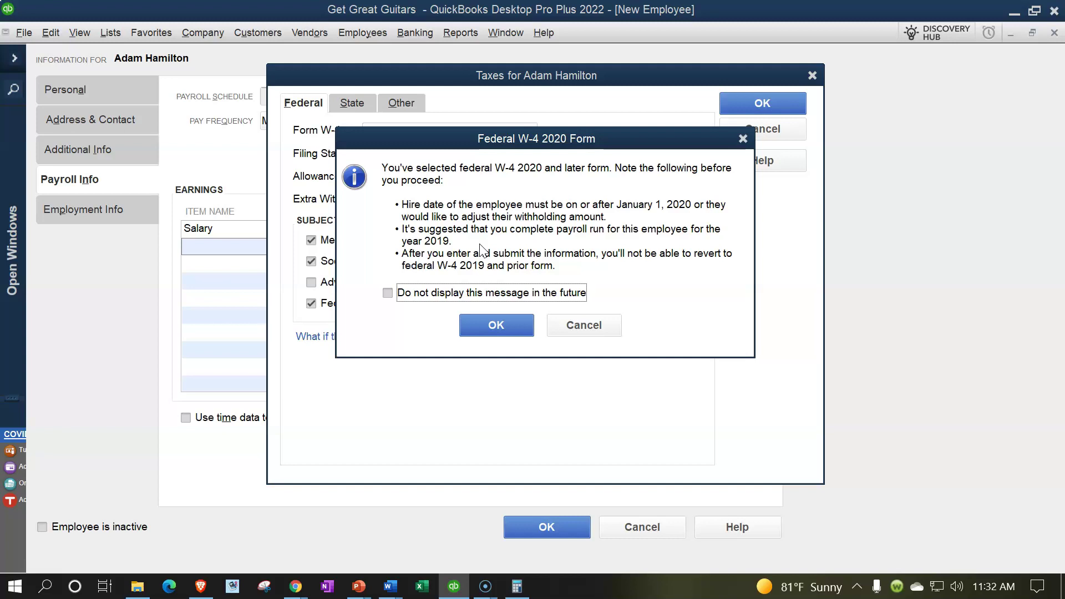
pyautogui.click(494, 325)
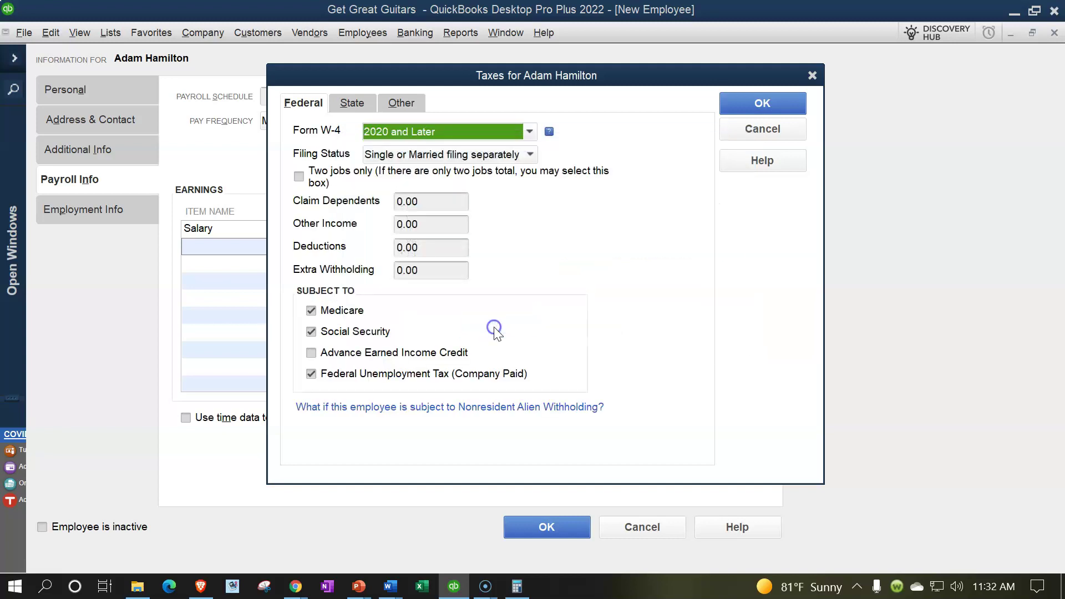
# Step: Keep Single or Married filing separately status and review the dependents, deductions and extra withholding amounts
pyautogui.click(530, 155)
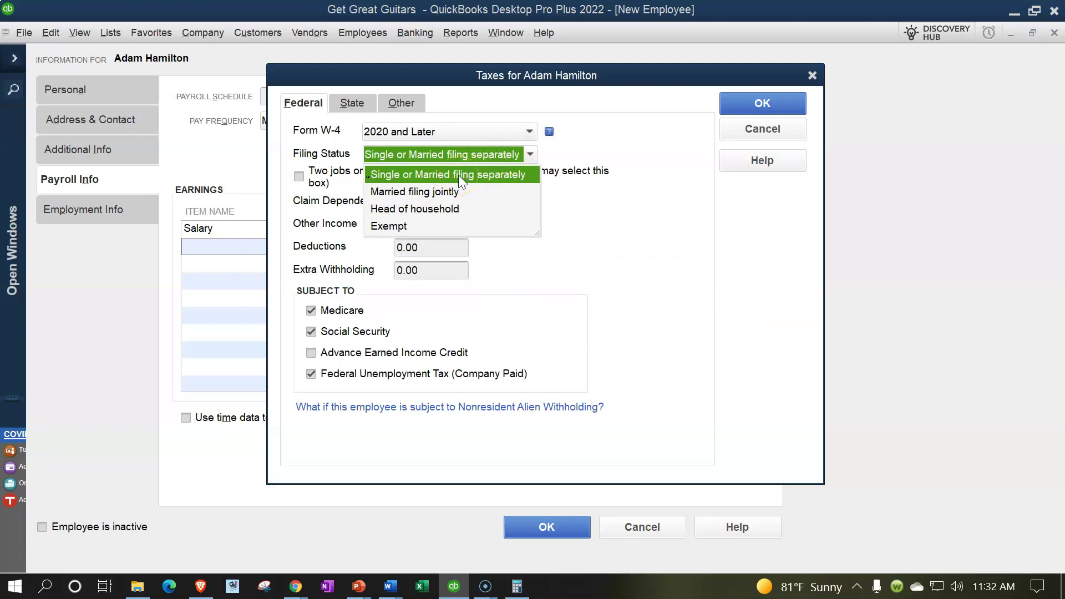
pyautogui.click(567, 303)
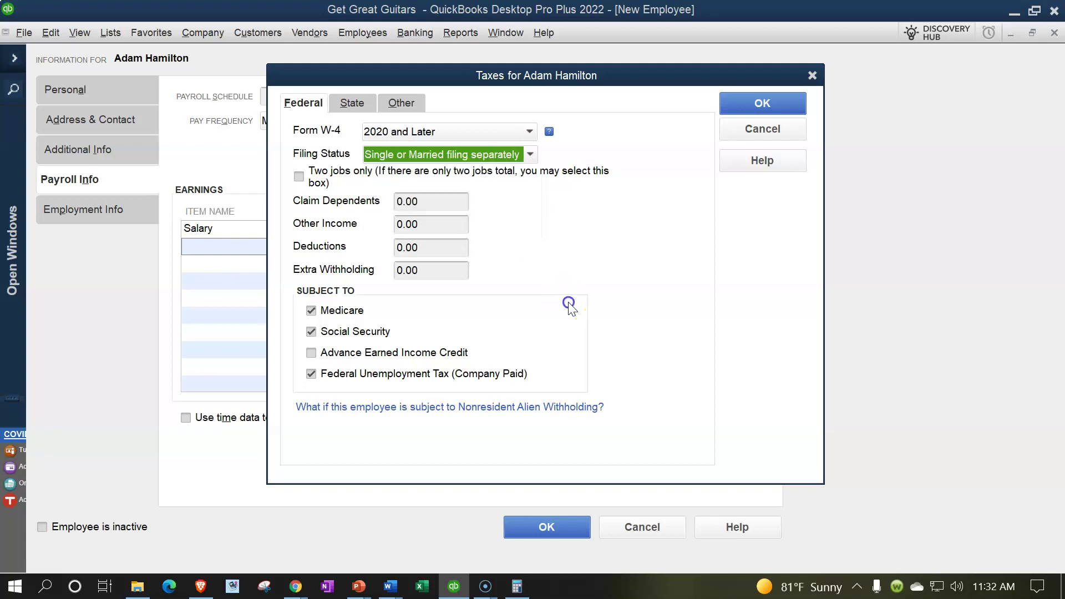
pyautogui.click(444, 200)
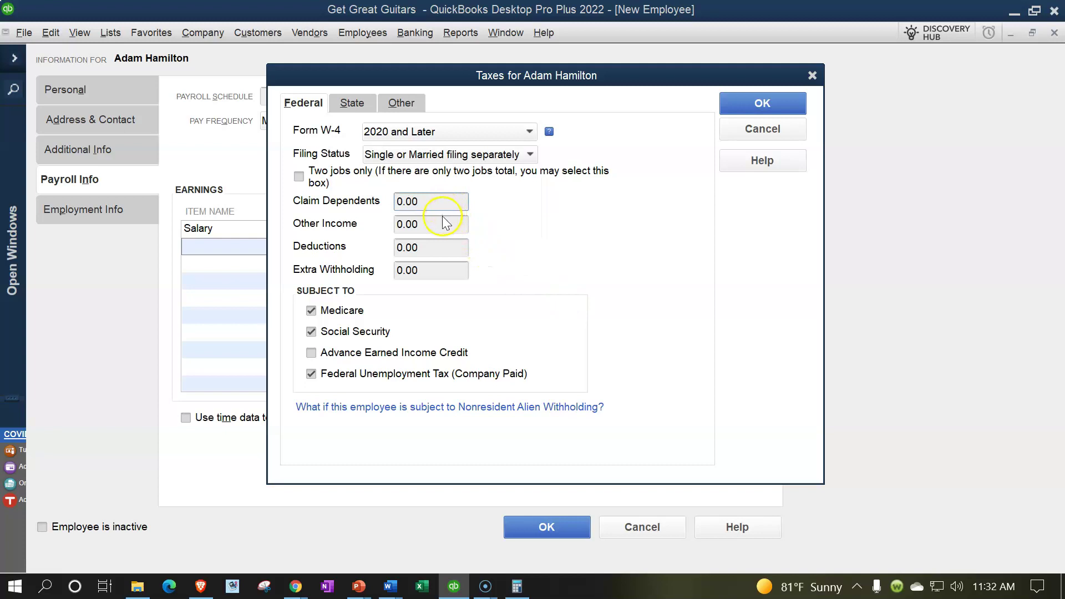
pyautogui.click(442, 246)
pyautogui.click(465, 268)
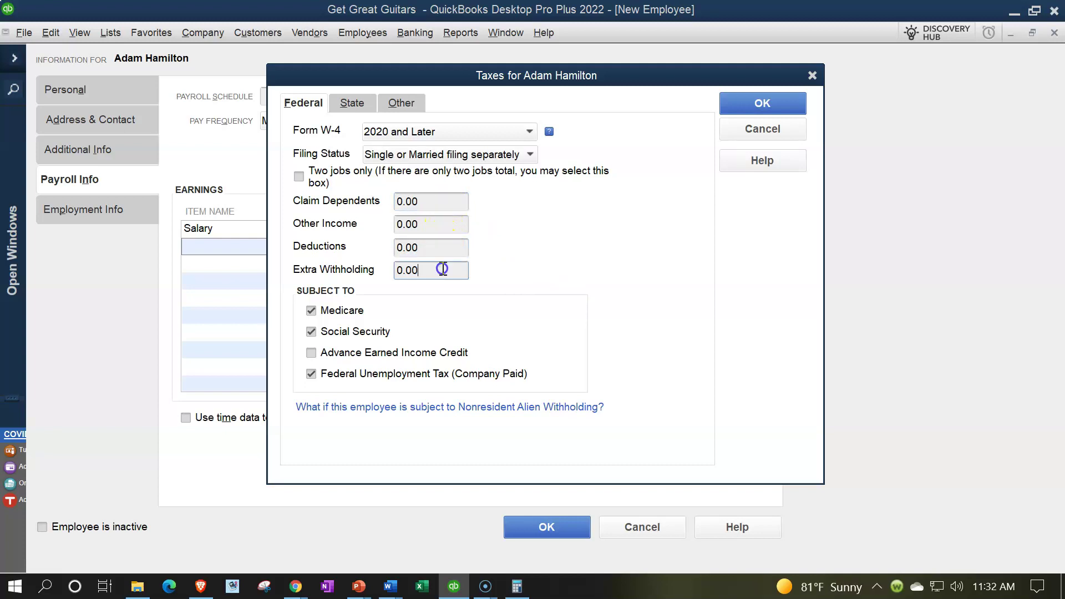
pyautogui.click(521, 274)
pyautogui.click(351, 102)
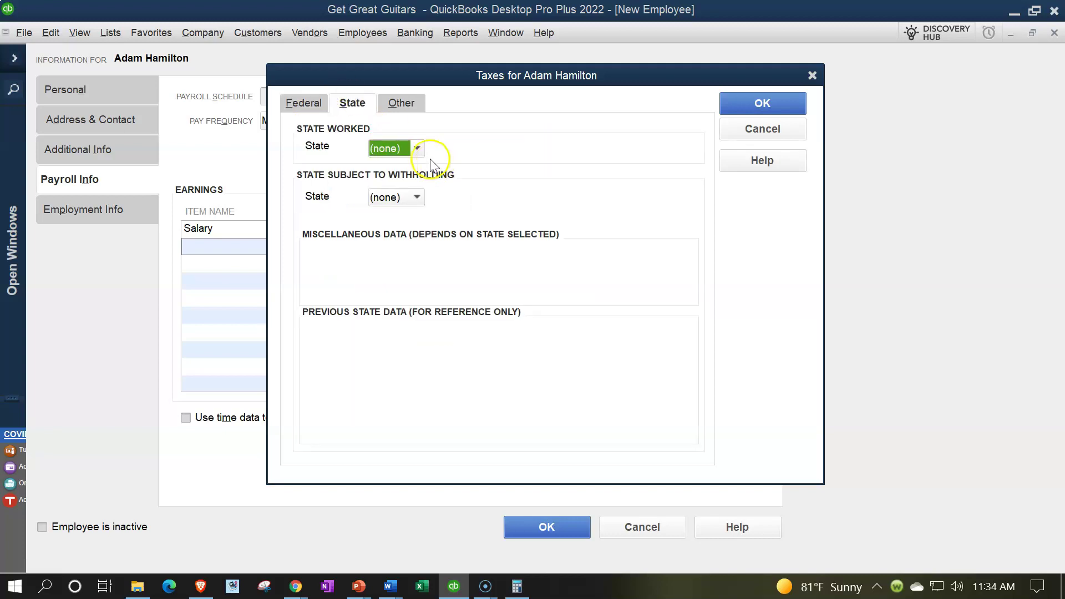
# Step: Leave State Worked as (none) and accept the tax settings despite the missing-state warnings
pyautogui.click(418, 147)
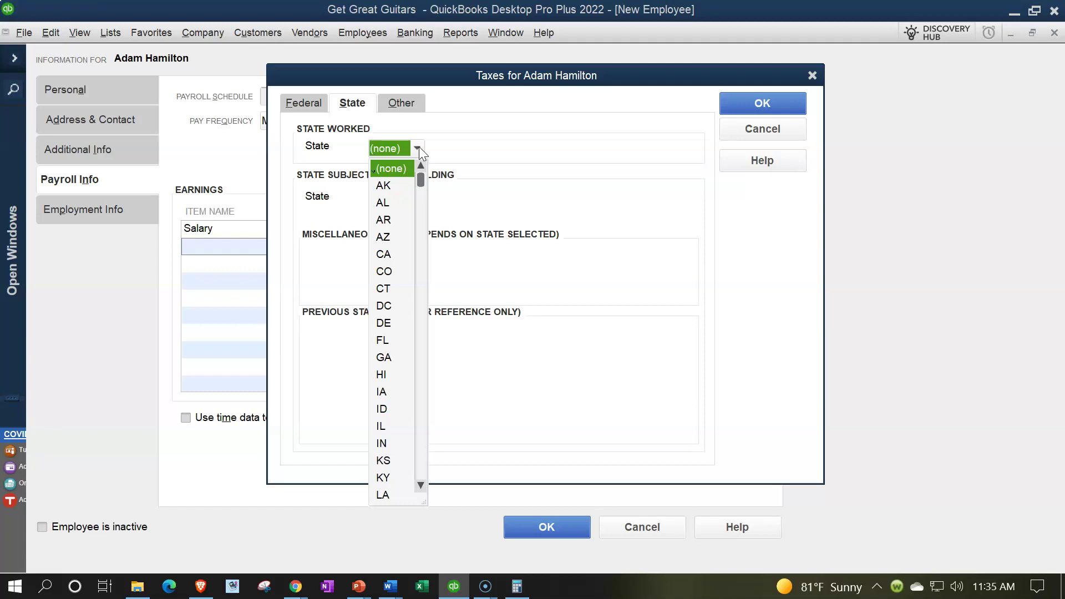
pyautogui.click(536, 149)
pyautogui.click(397, 105)
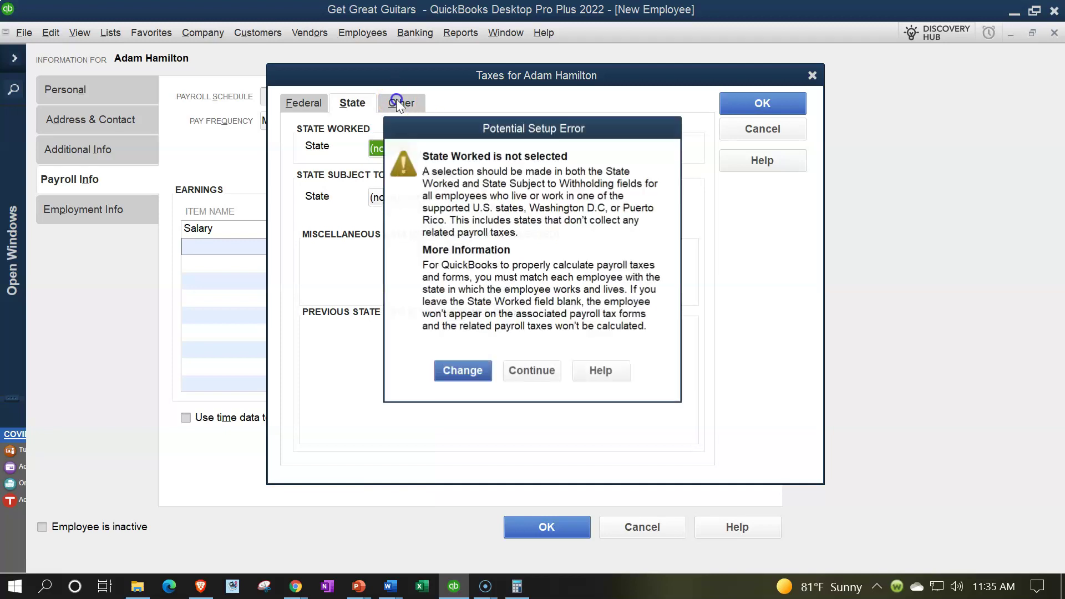
pyautogui.click(520, 372)
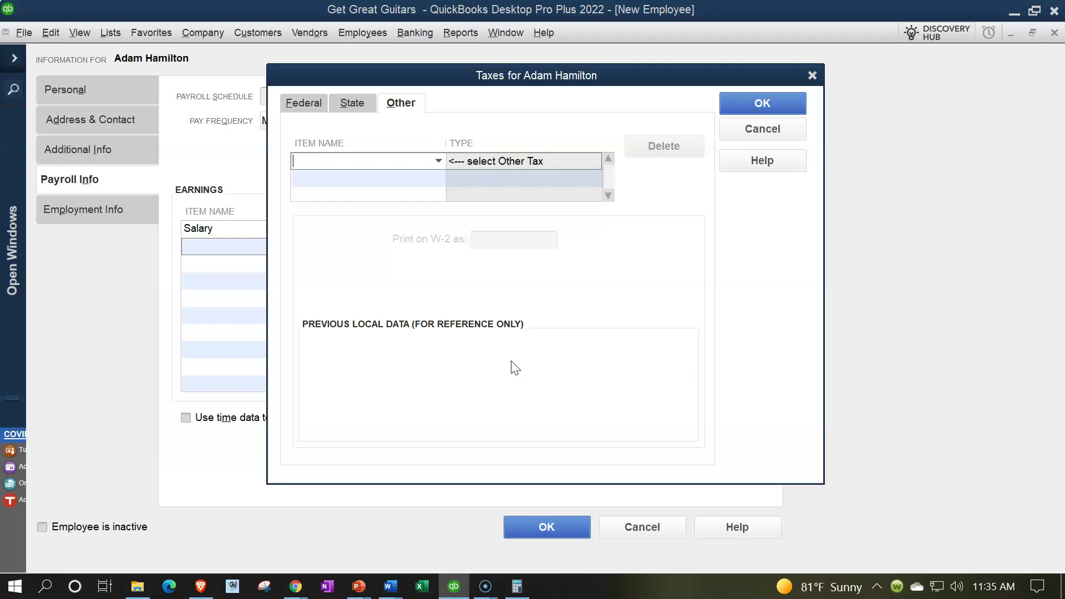
pyautogui.click(761, 105)
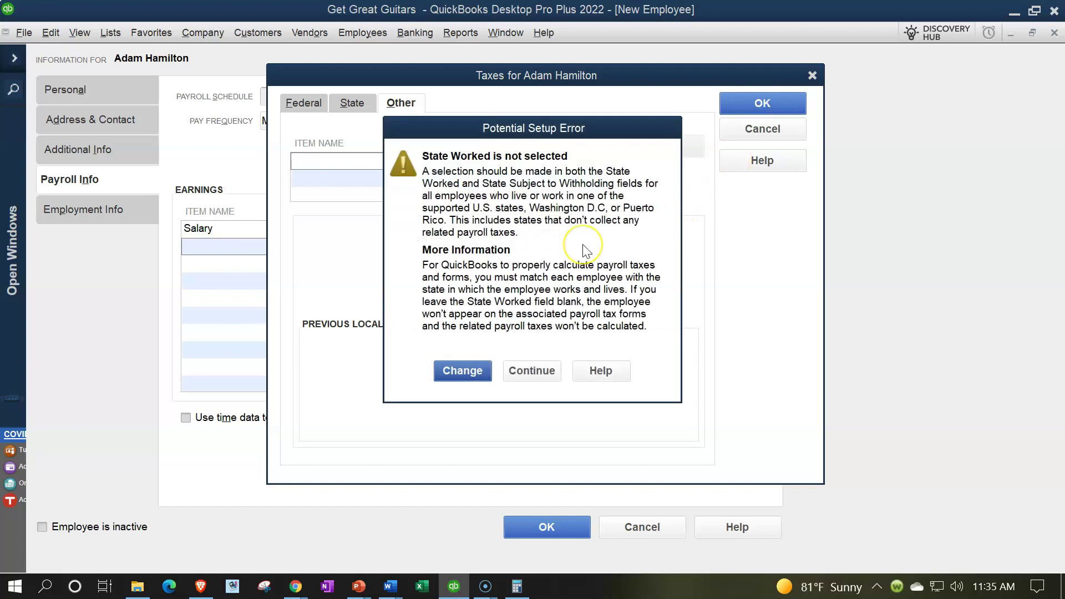
pyautogui.click(529, 373)
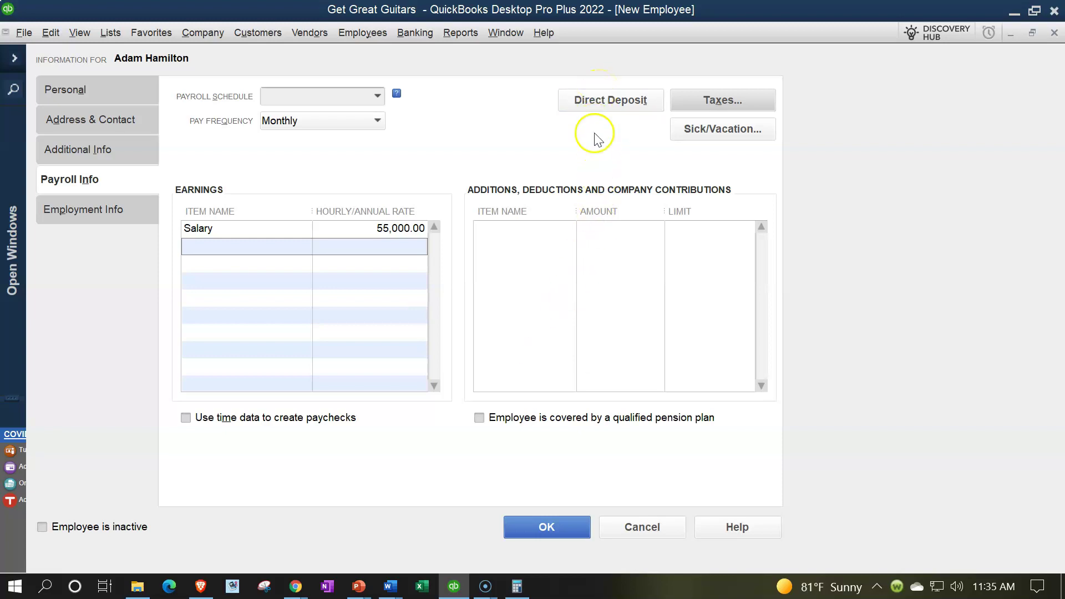
# Step: Save the employee, leaving sick and vacation settings as is, and start another new employee
pyautogui.click(528, 524)
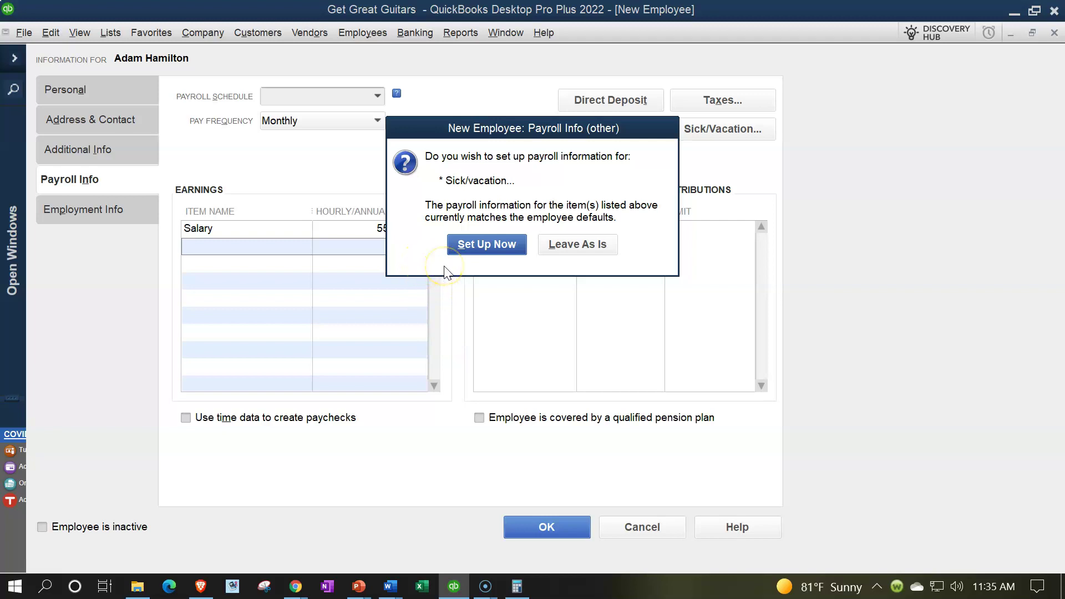
pyautogui.click(548, 253)
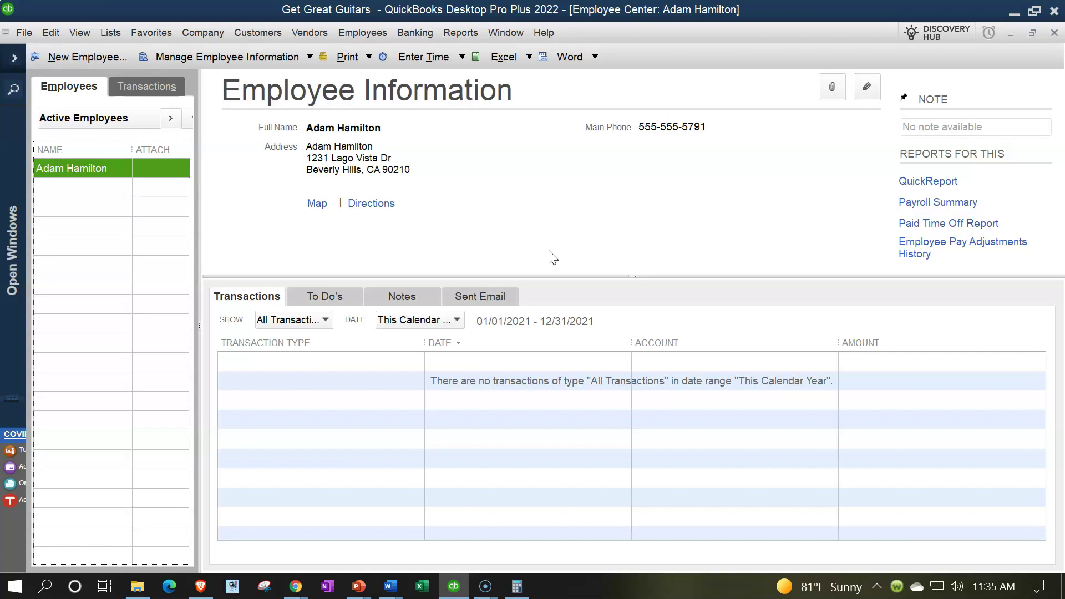
pyautogui.click(88, 61)
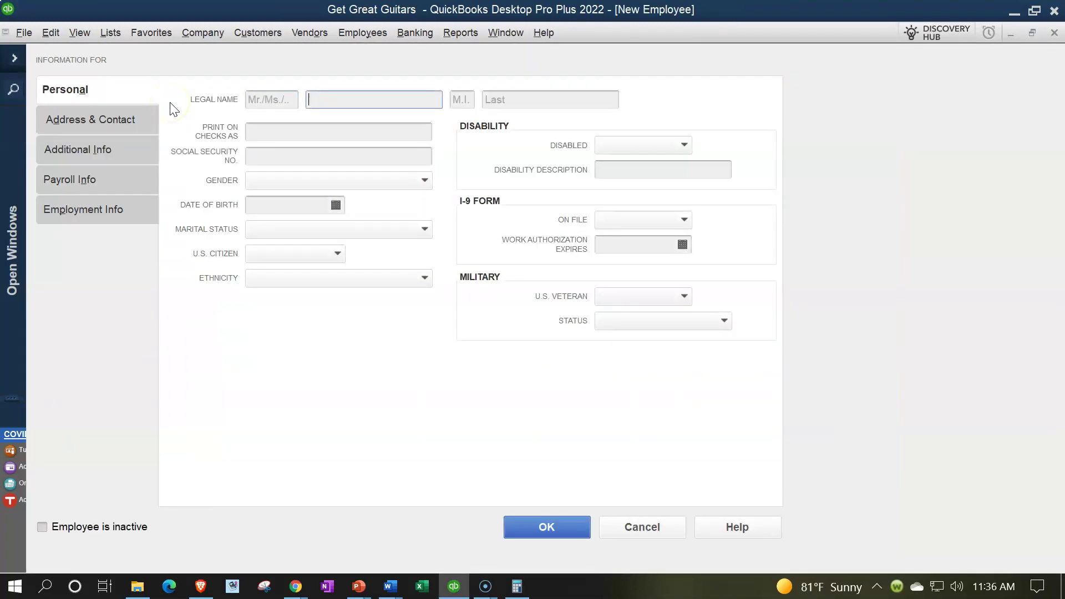
# Step: Enter the second employee's first and last name, Social Security number, gender F and birth date 12/31/1979
pyautogui.press('Tab')
pyautogui.press('Tab')
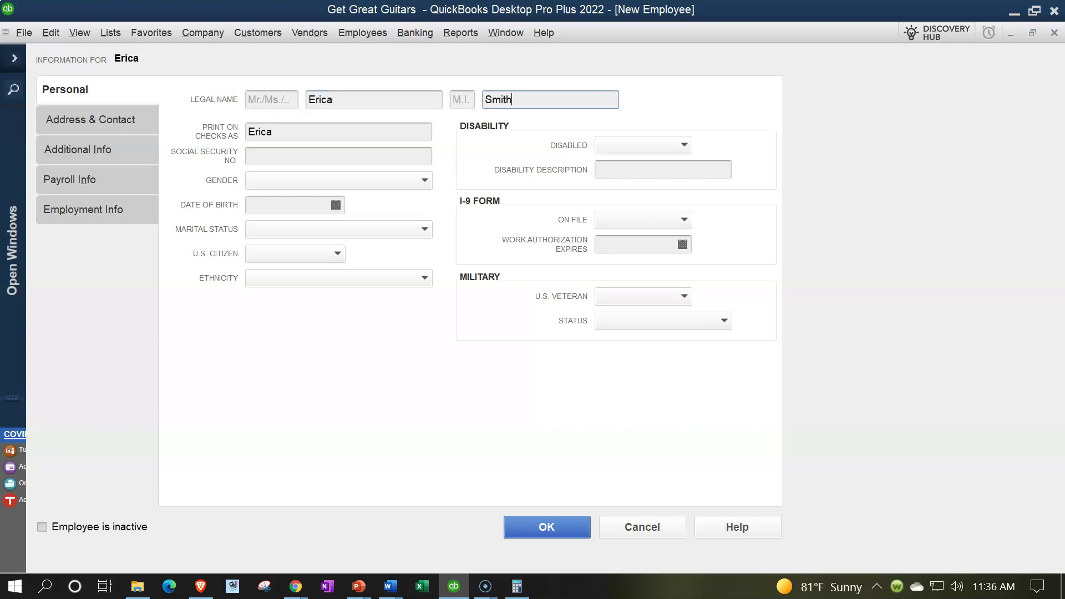
pyautogui.press('Tab')
pyautogui.press('Tab')
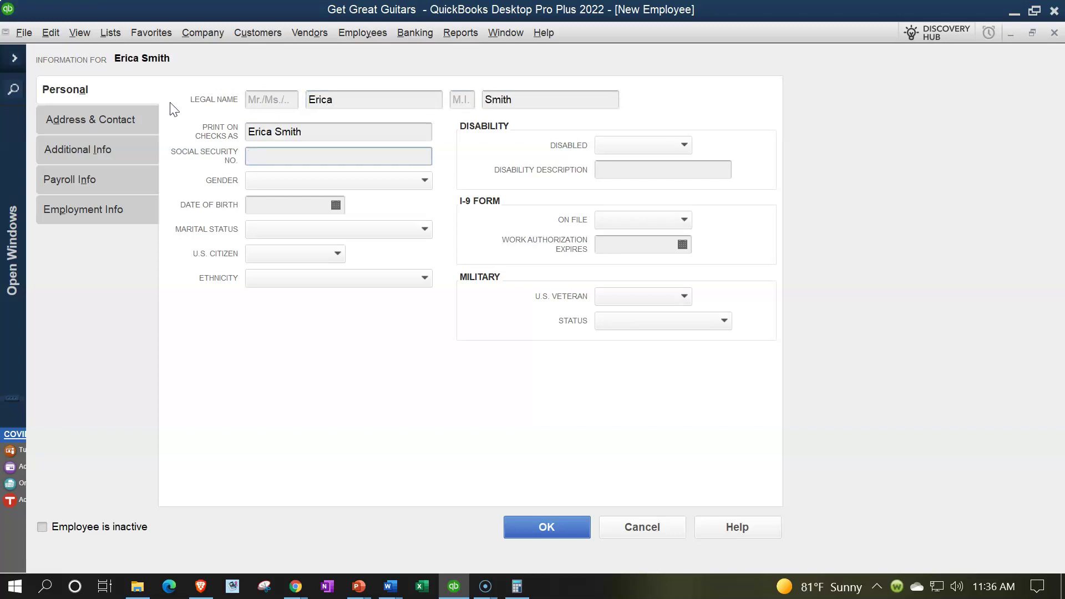
pyautogui.press('Tab')
pyautogui.write('F')
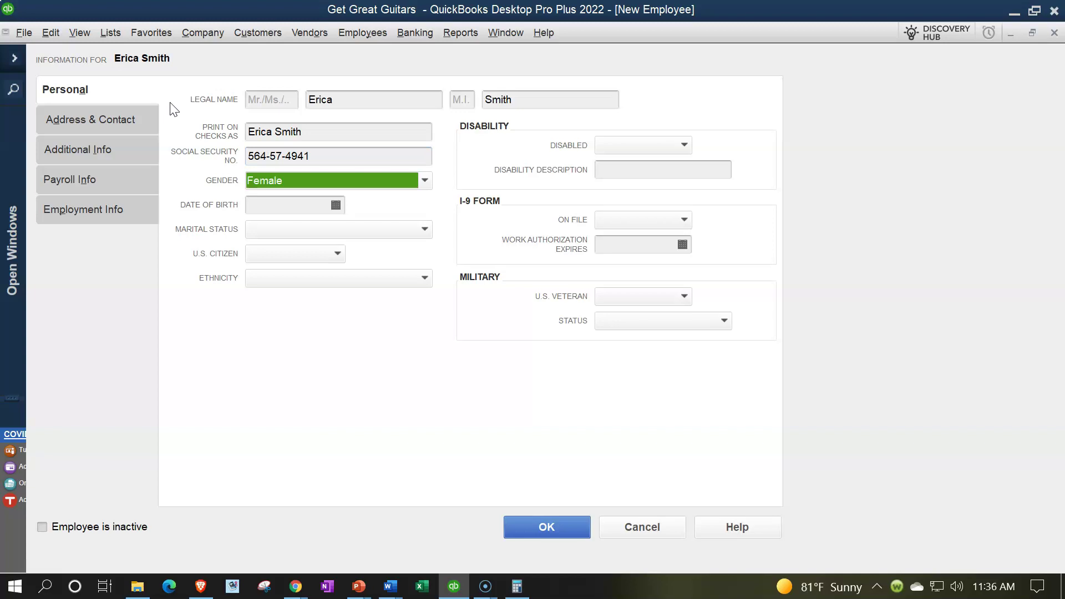
pyautogui.press('Tab')
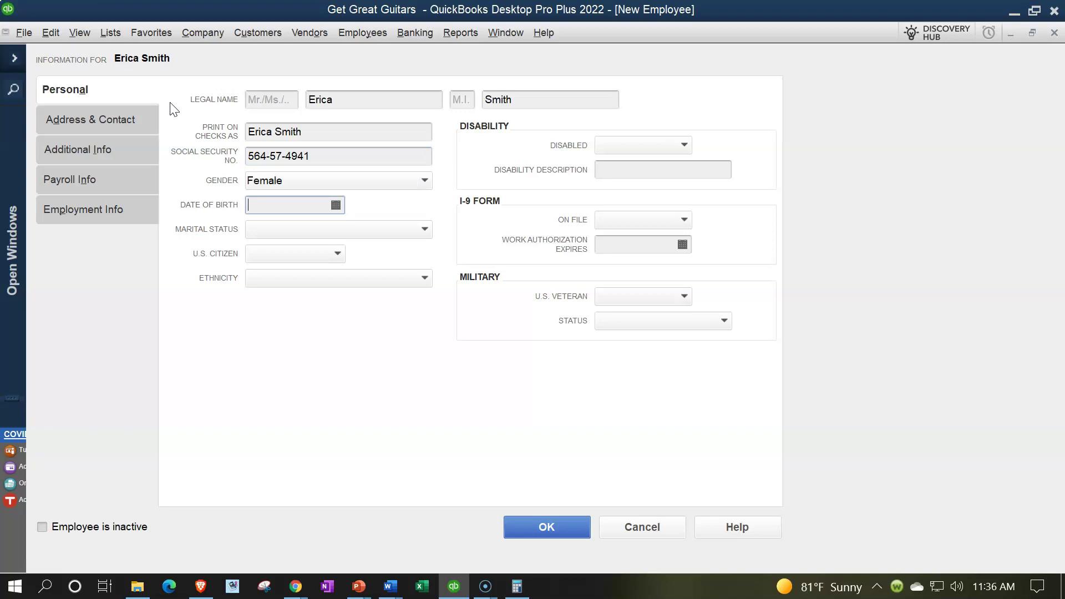
pyautogui.write('12/31/19')
pyautogui.write('79')
pyautogui.press('Tab')
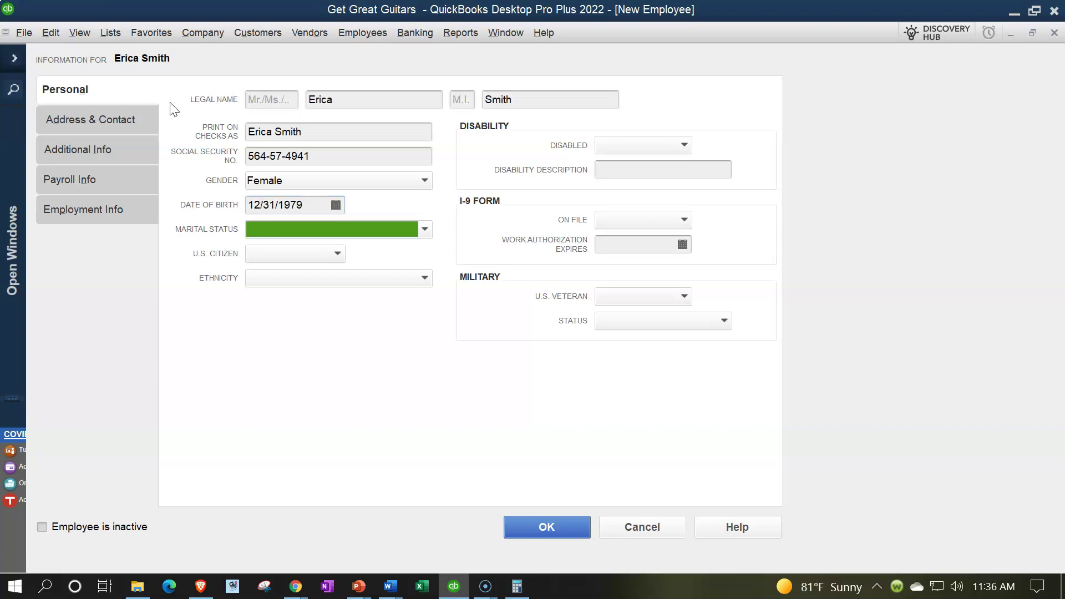
# Step: Set Marital Status to Married and U.S. Citizen to Yes
pyautogui.click(425, 229)
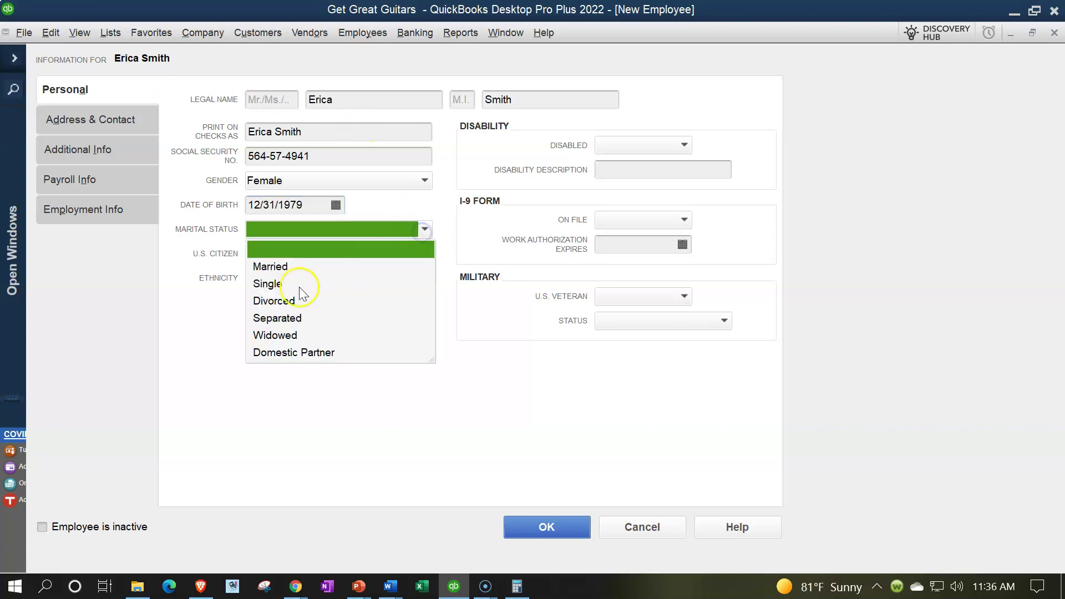
pyautogui.click(278, 267)
pyautogui.press('Tab')
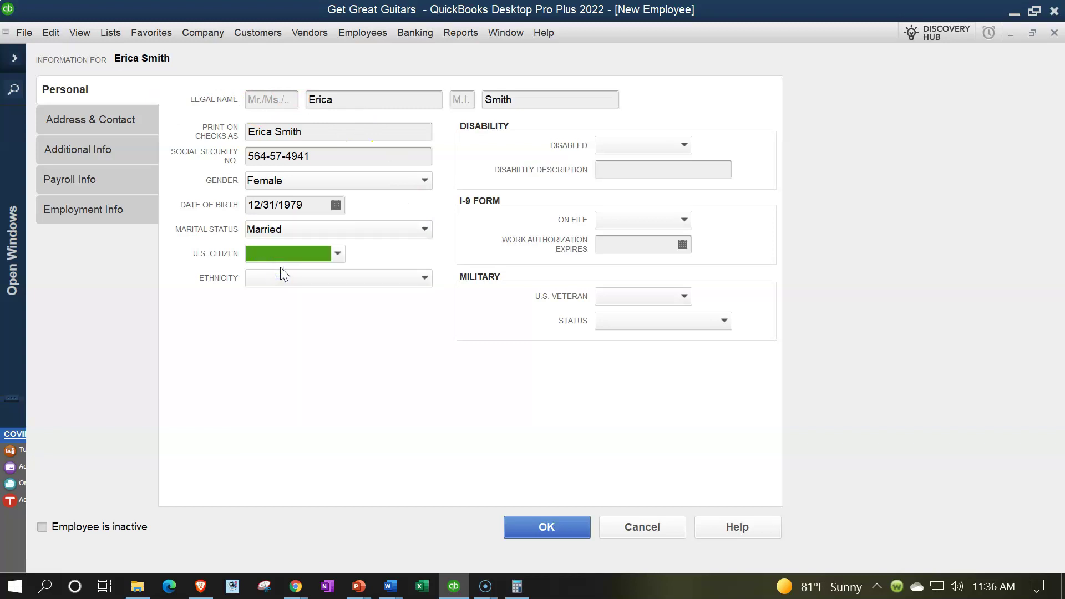
pyautogui.write('y')
pyautogui.press('Tab')
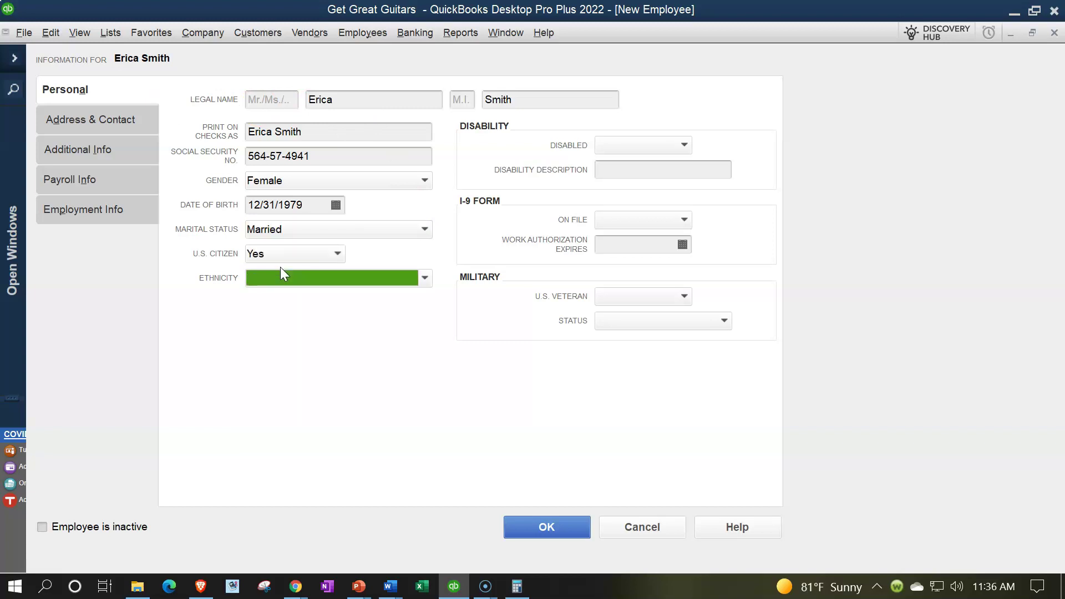
# Step: Choose Disabled No, I-9 On File Yes and U.S. Veteran No
pyautogui.click(684, 145)
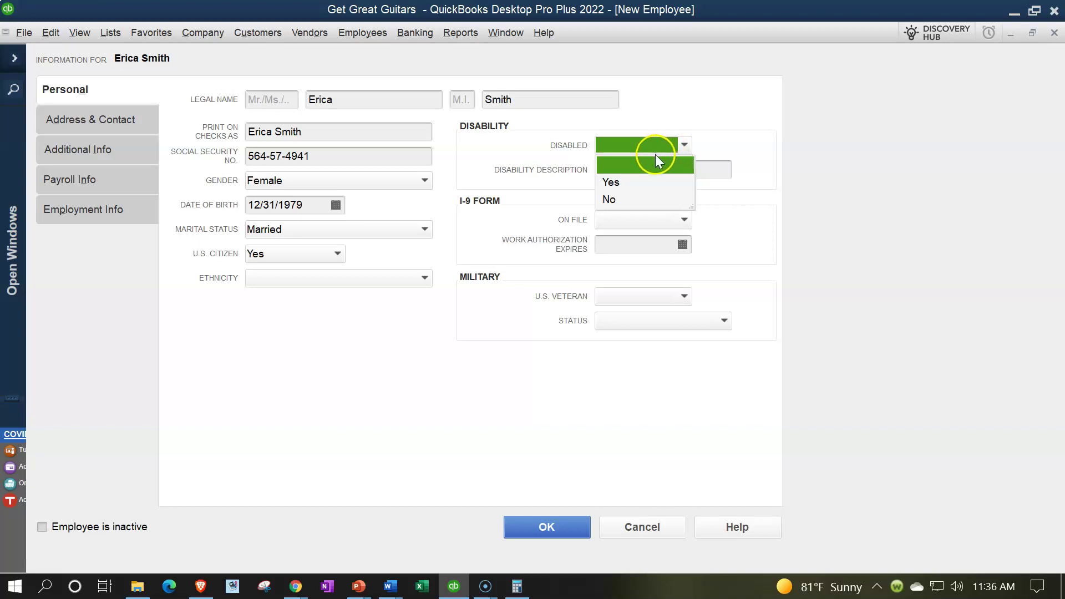
pyautogui.click(609, 199)
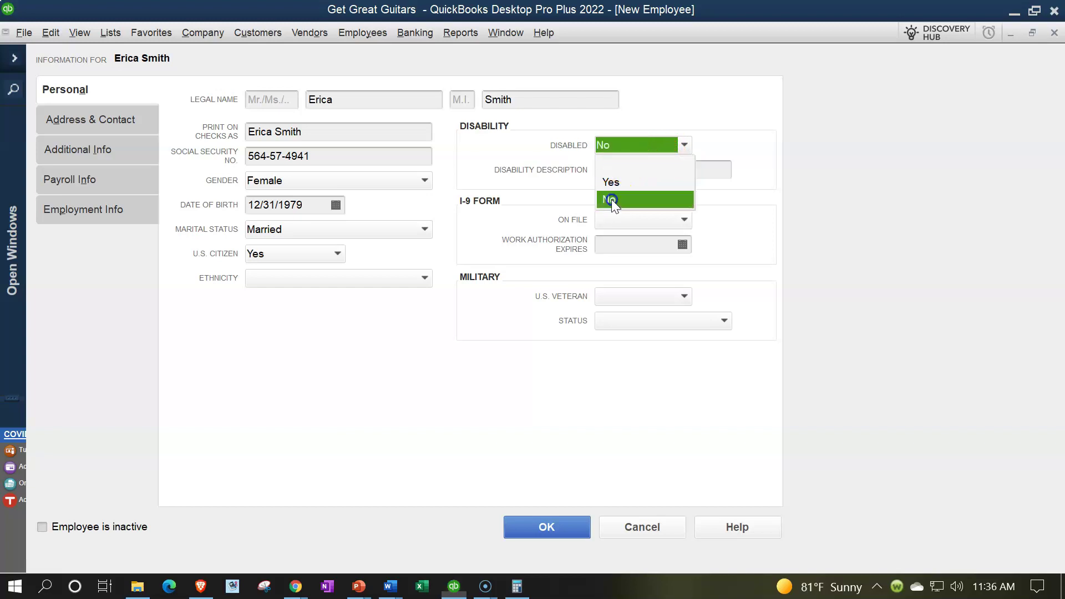
pyautogui.click(682, 220)
pyautogui.click(611, 257)
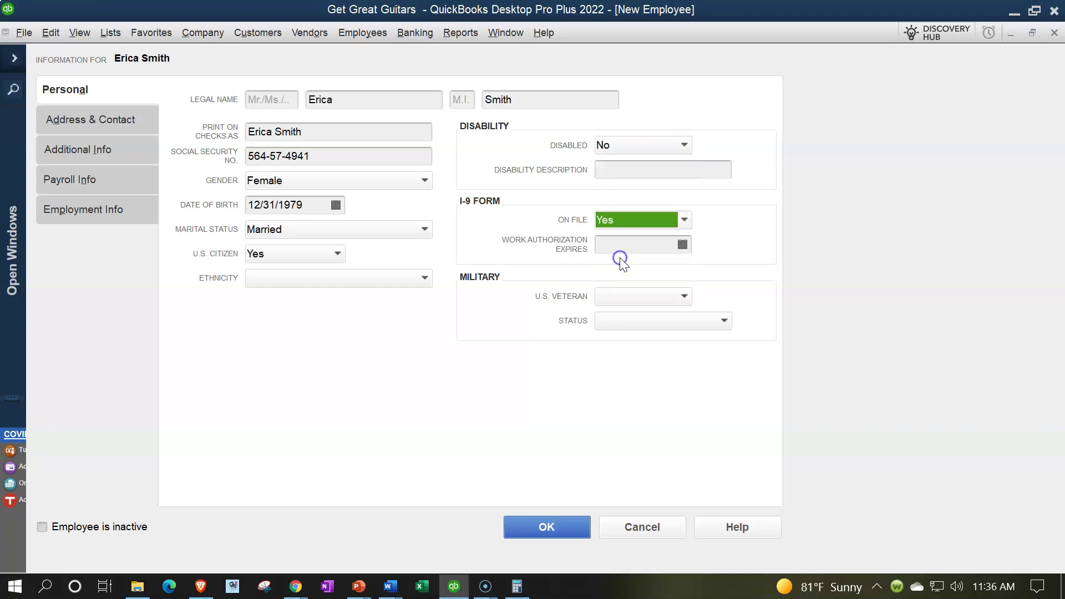
pyautogui.click(673, 302)
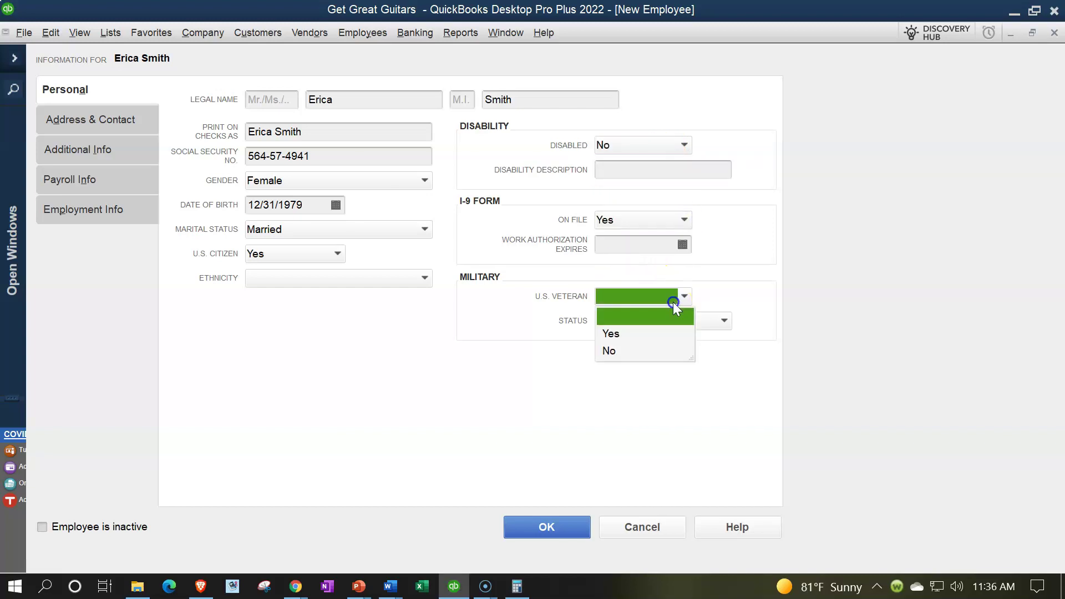
pyautogui.click(612, 351)
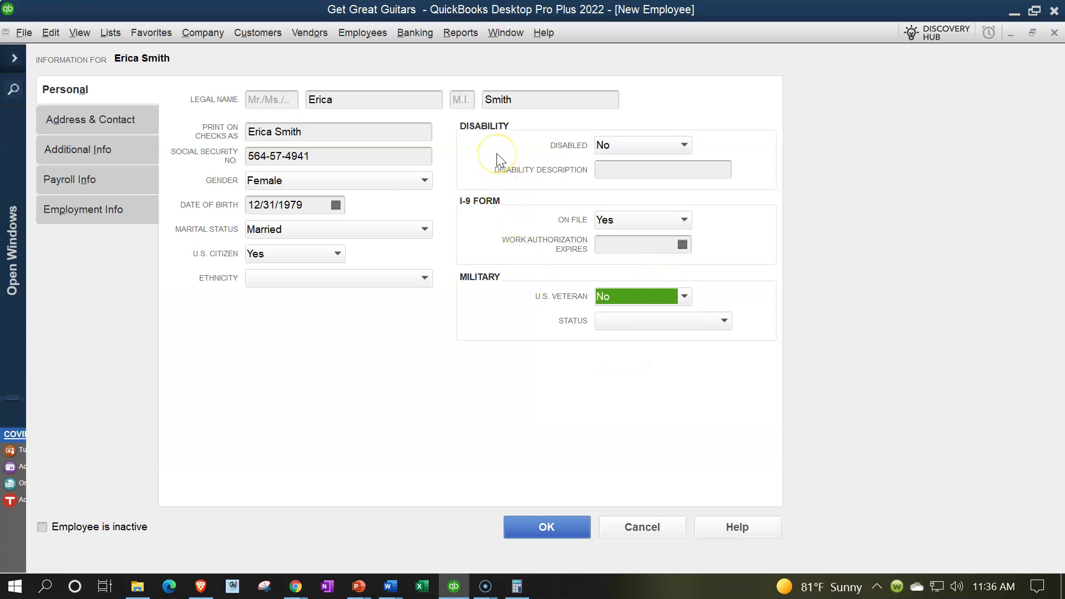
pyautogui.click(478, 241)
pyautogui.click(487, 308)
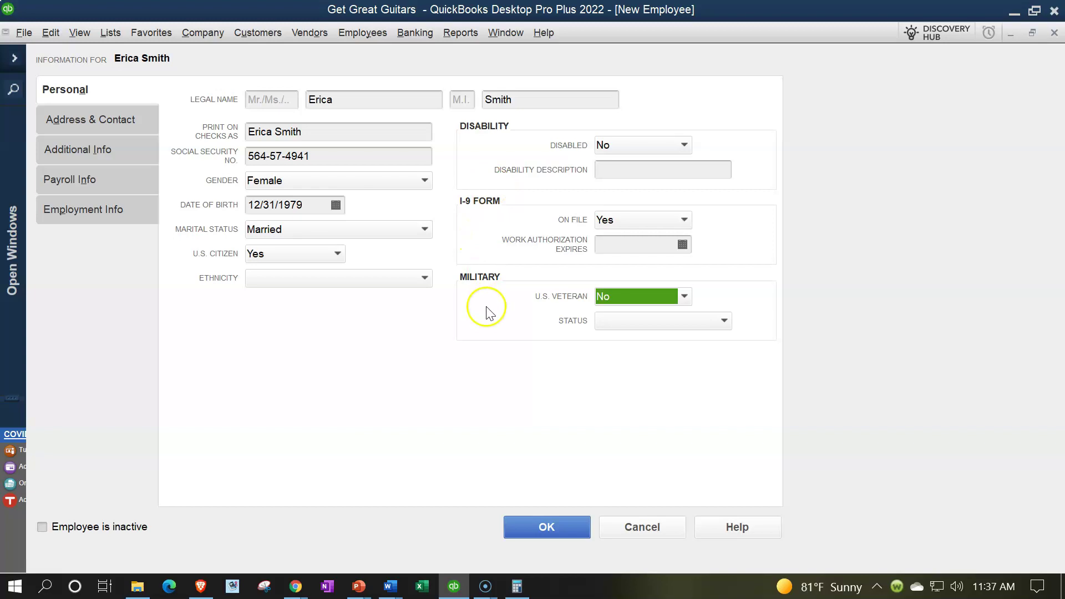
pyautogui.click(94, 126)
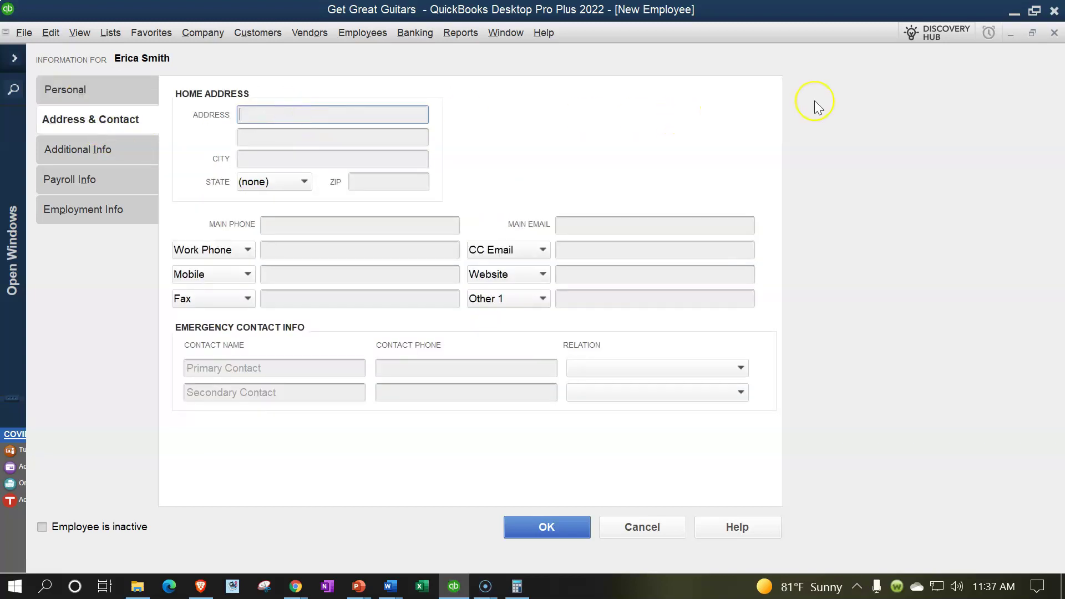
# Step: Enter the employee's street address, city, state CA, ZIP code and main phone number
pyautogui.press('Tab')
pyautogui.press('Tab')
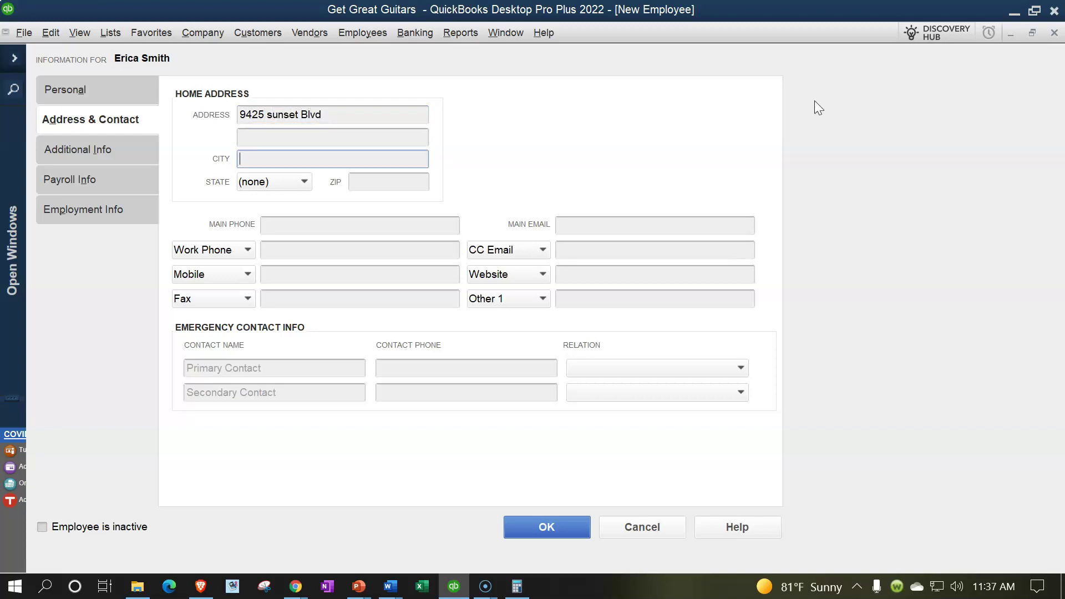
pyautogui.write('Beverly Hills')
pyautogui.press('Tab')
pyautogui.write('CA')
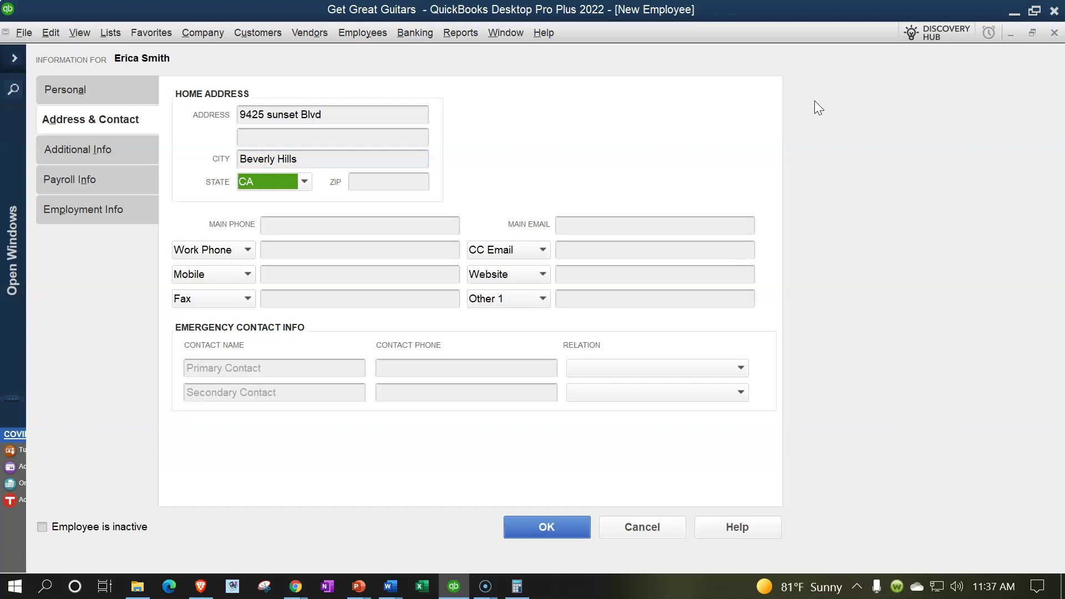
pyautogui.press('Tab')
pyautogui.write('90210')
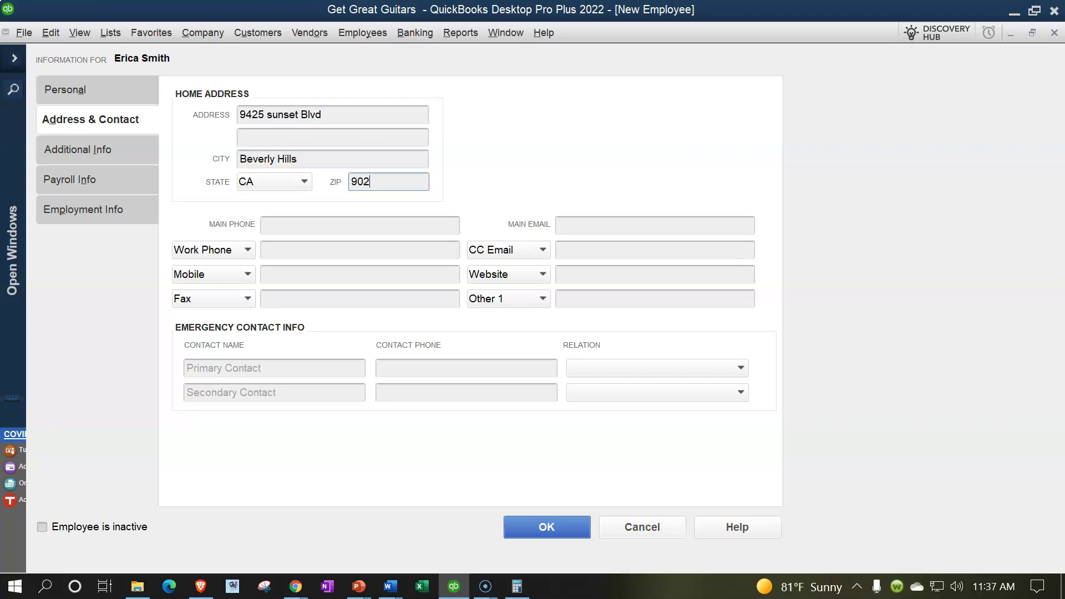
pyautogui.press('Tab')
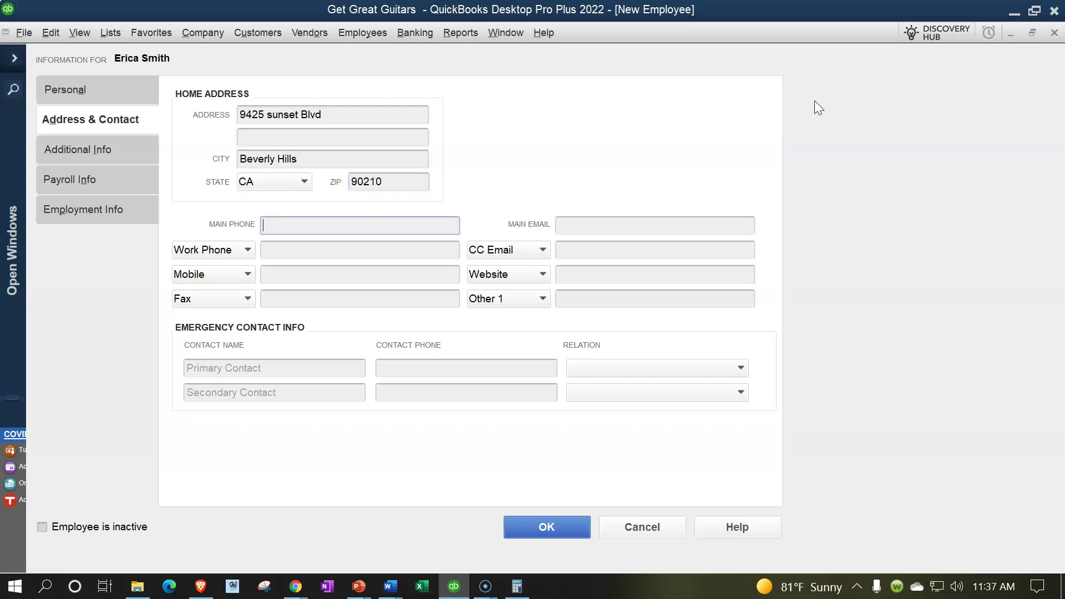
pyautogui.write('555-671-5174')
pyautogui.press('Tab')
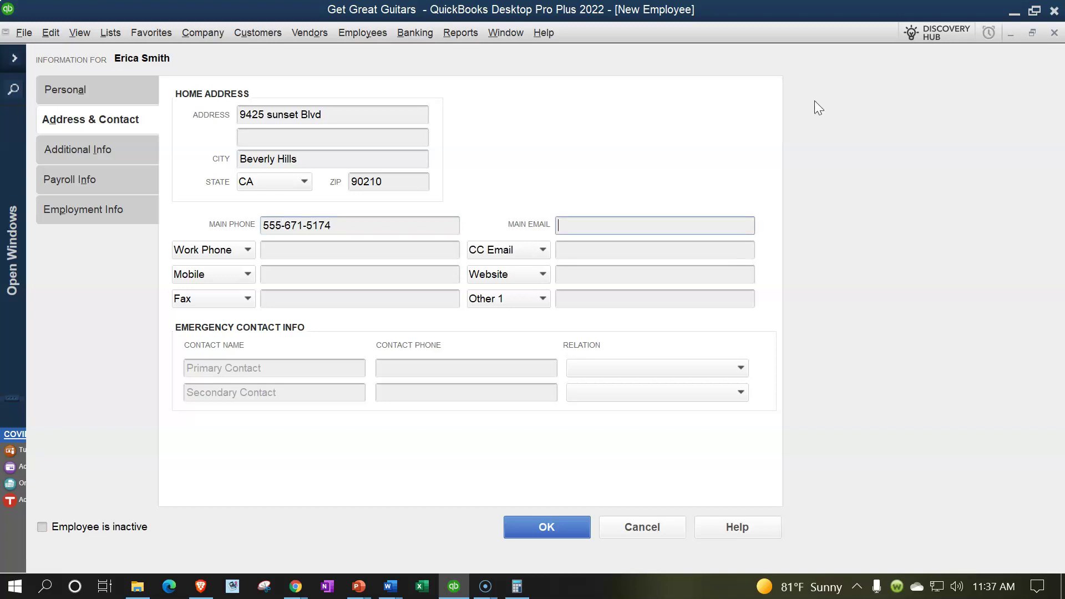
pyautogui.press('Tab')
pyautogui.press('Tab')
pyautogui.press('Tab')
pyautogui.press('Tab')
pyautogui.press('Tab')
pyautogui.press('Tab')
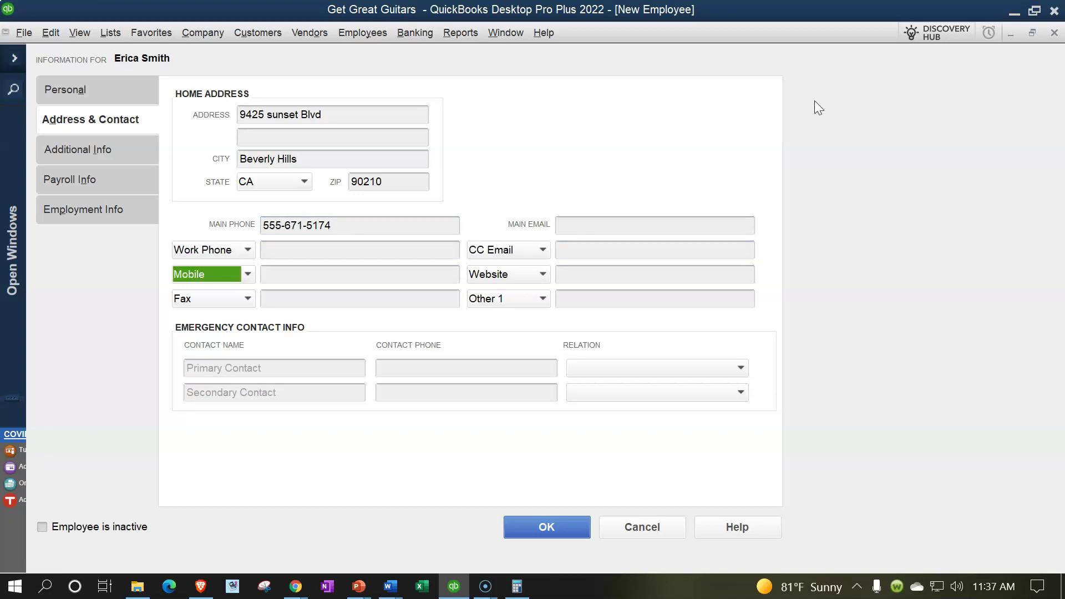
pyautogui.press('Tab')
pyautogui.press('Tab')
pyautogui.press('Tab')
pyautogui.press('Tab')
pyautogui.press('Tab')
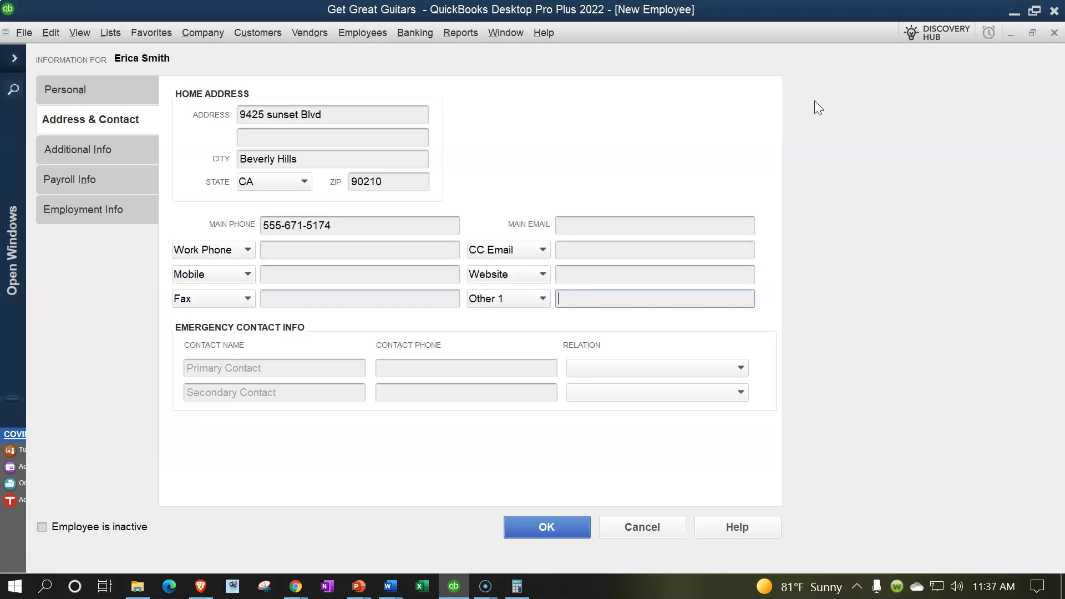
# Step: Set the employee's pay frequency to Monthly in the payroll info
pyautogui.click(83, 149)
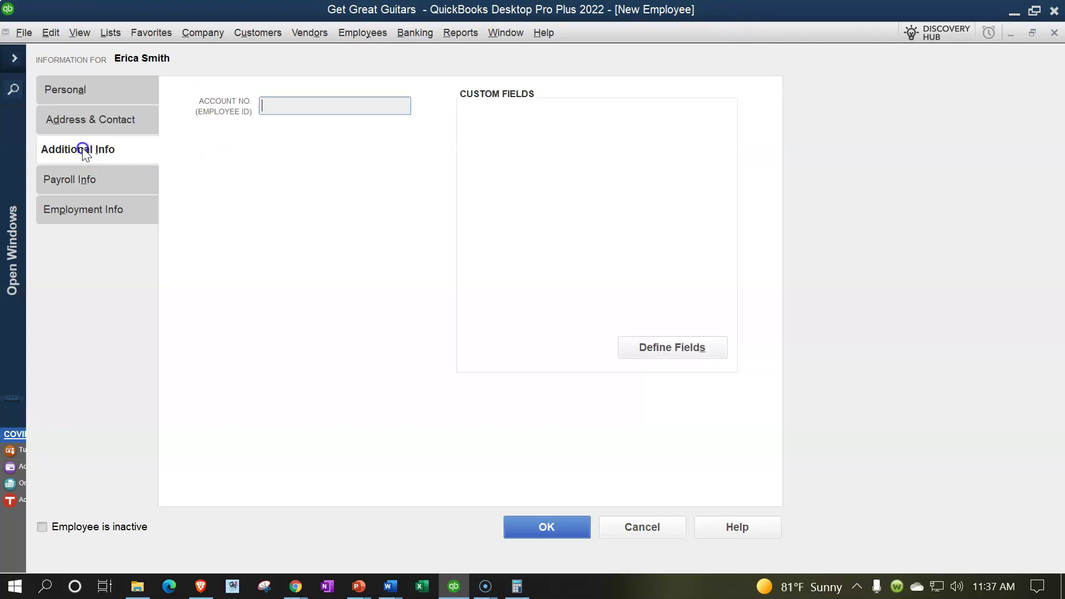
pyautogui.click(78, 179)
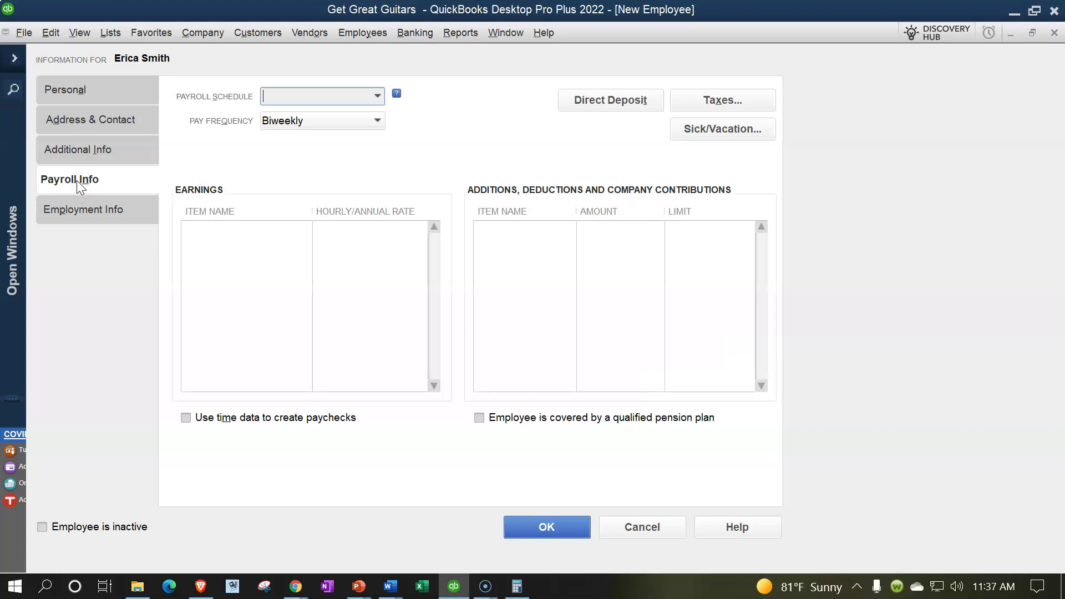
pyautogui.click(377, 121)
pyautogui.click(286, 213)
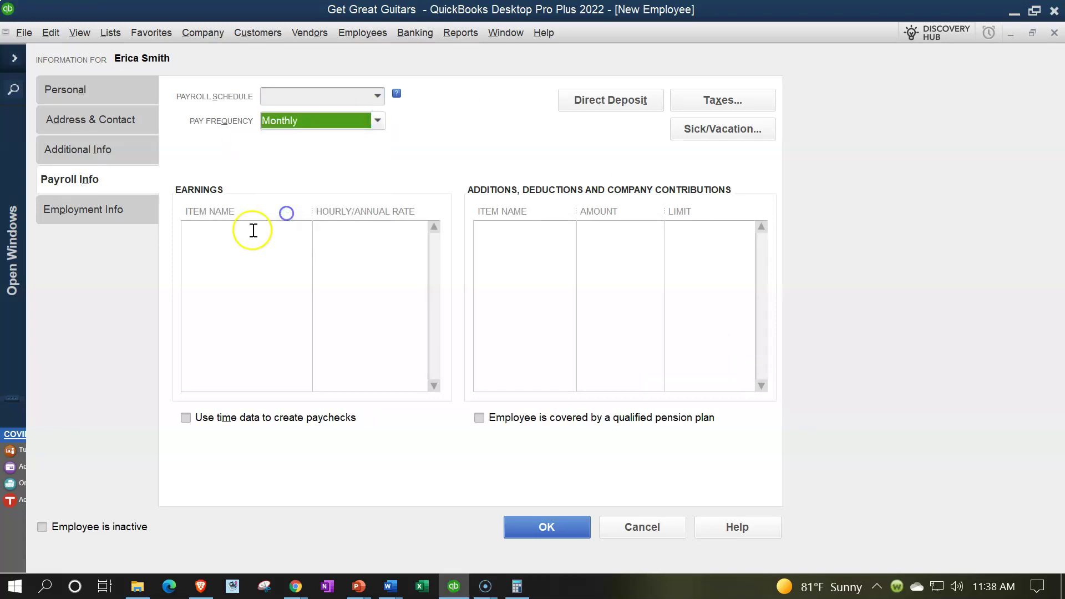
# Step: Add a new earnings line with the item name Hourly
pyautogui.click(238, 231)
pyautogui.click(304, 231)
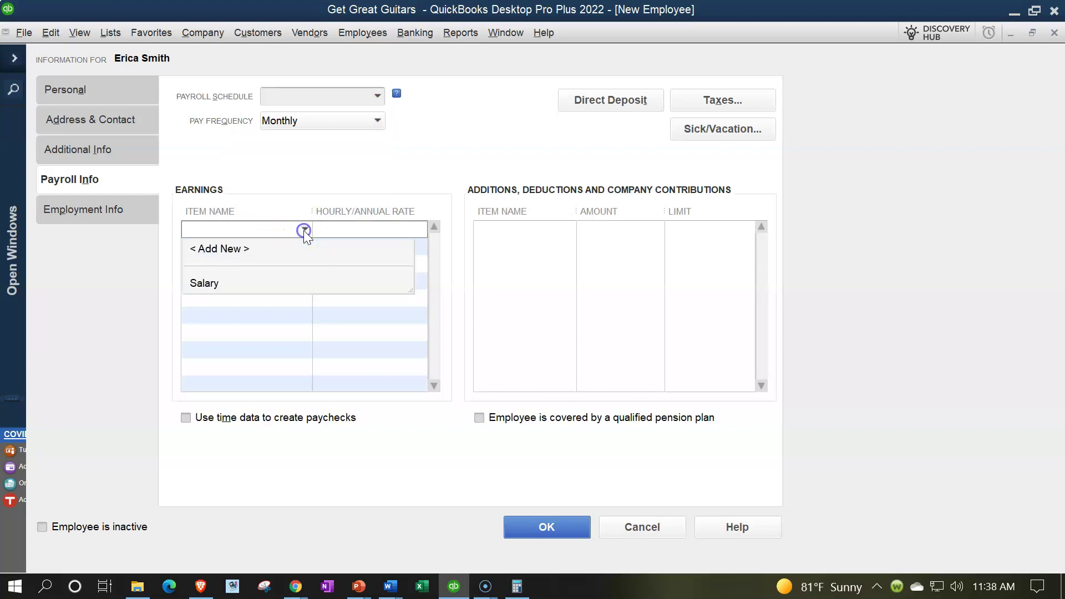
pyautogui.click(304, 230)
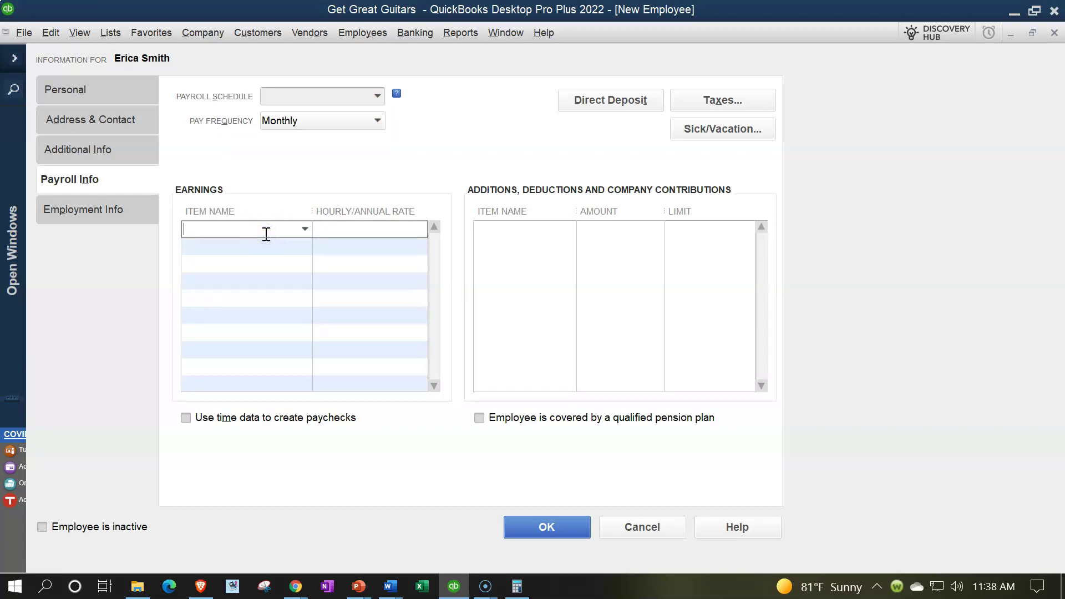
pyautogui.write('Hourly')
pyautogui.press('Tab')
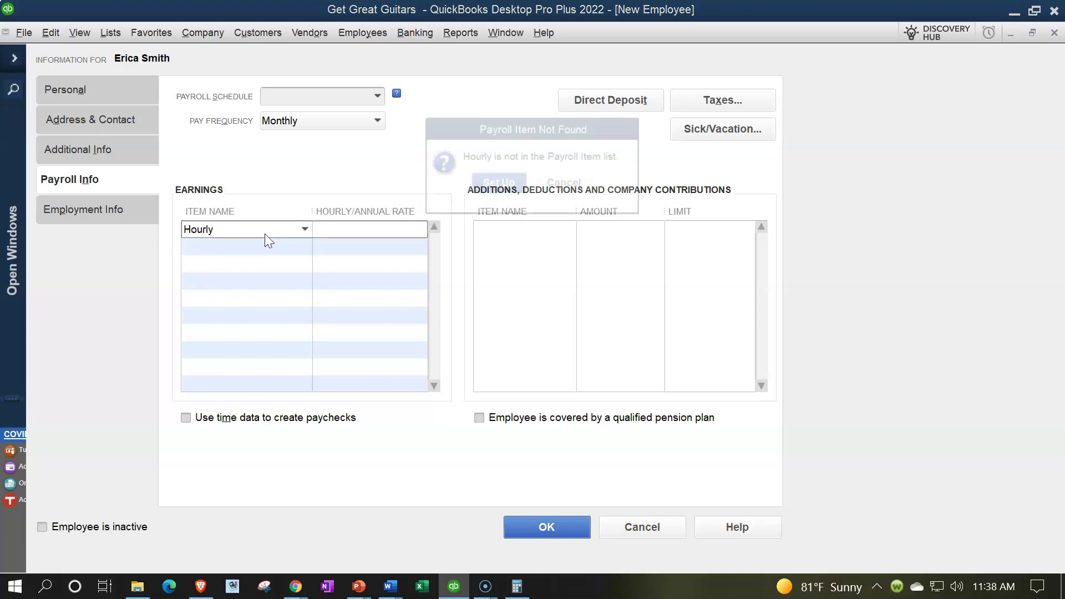
# Step: Create Hourly as a new hourly-wage regular pay payroll item
pyautogui.click(480, 185)
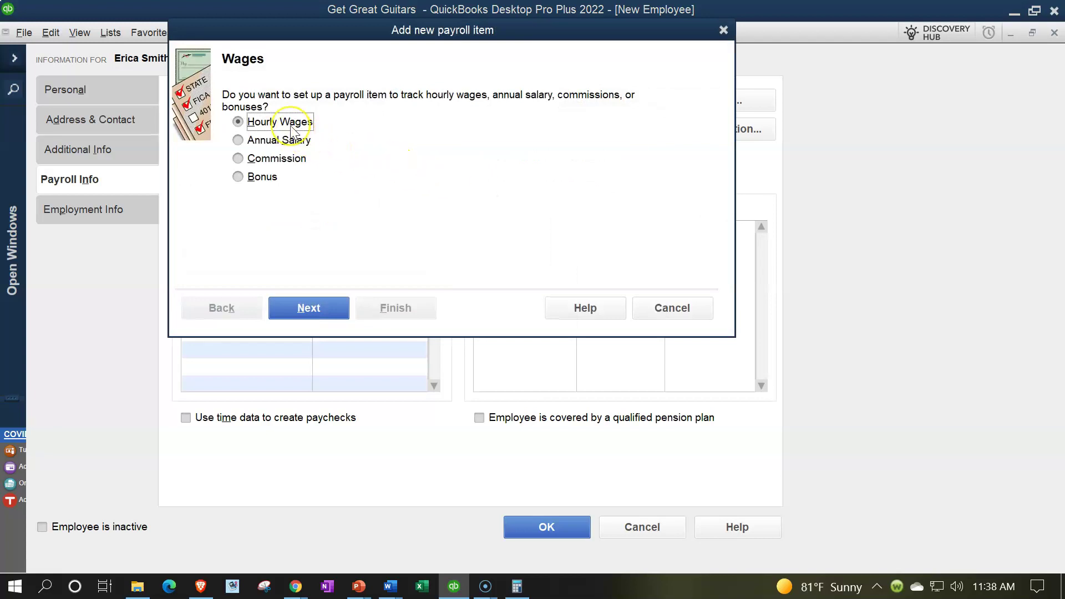
pyautogui.click(308, 308)
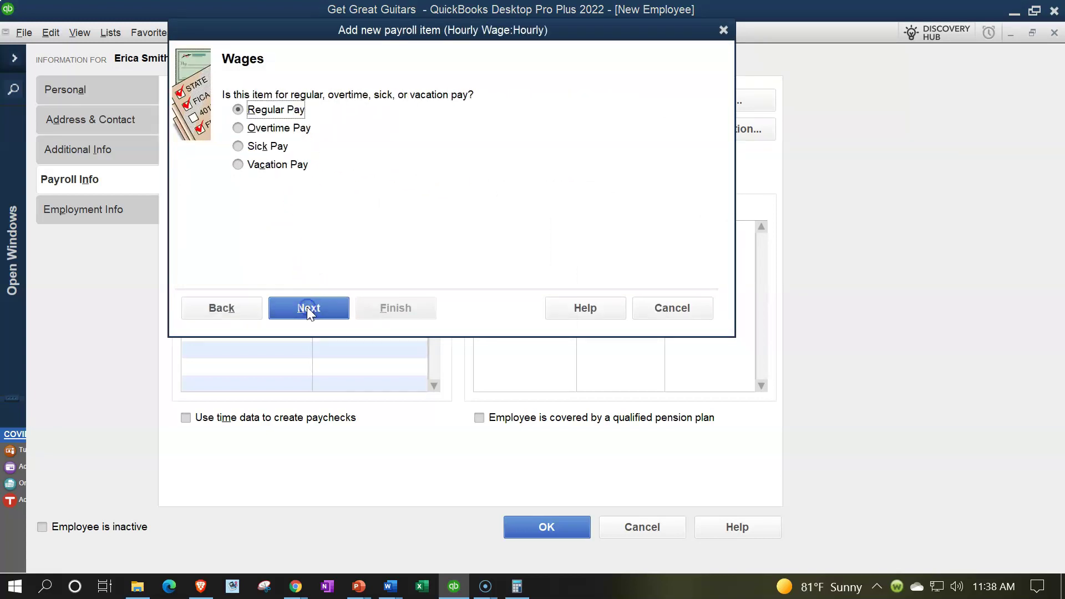
pyautogui.click(309, 308)
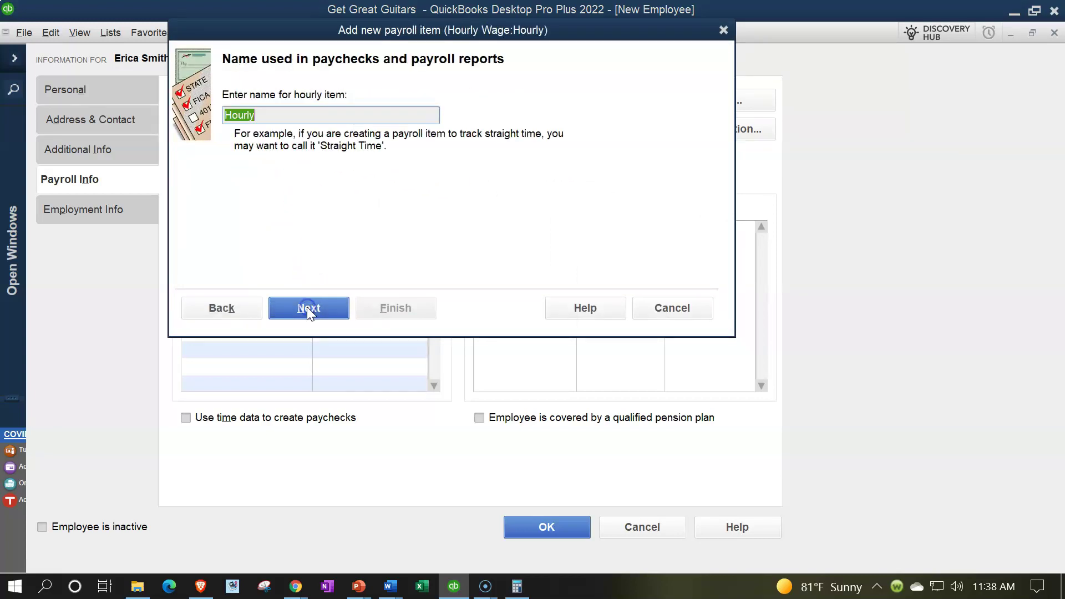
pyautogui.click(307, 308)
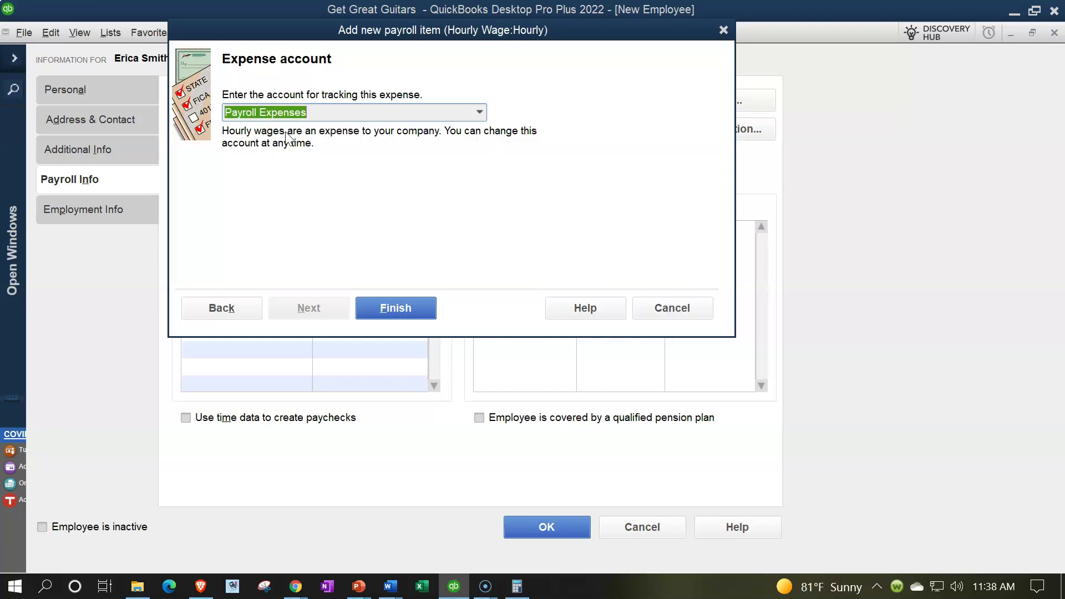
pyautogui.click(397, 312)
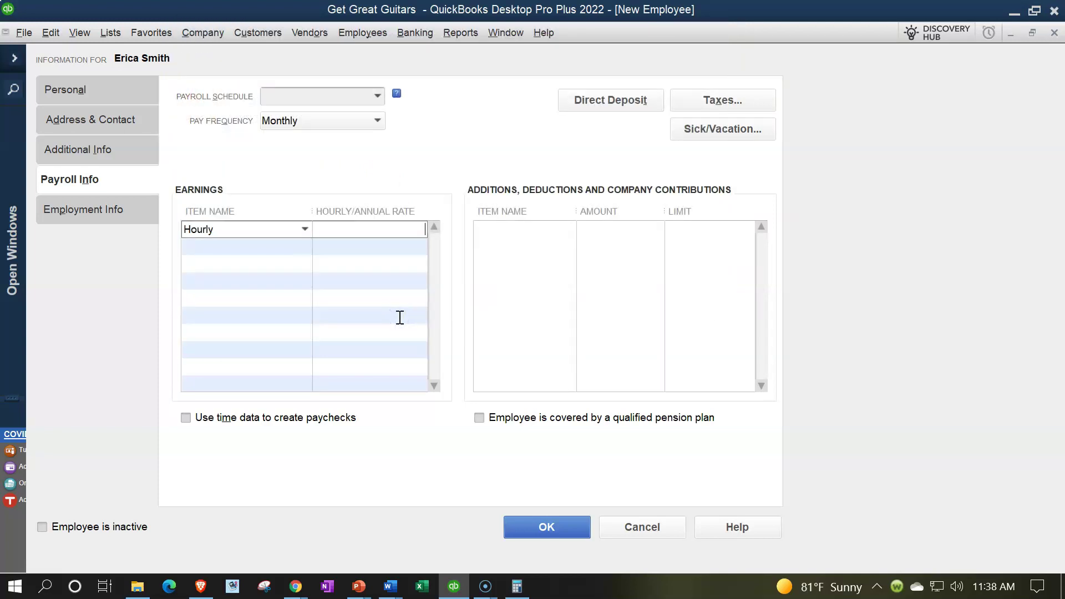
# Step: Set the employee's Hourly earnings rate to 15.00
pyautogui.click(367, 229)
pyautogui.click(312, 290)
pyautogui.write('15')
pyautogui.press('Tab')
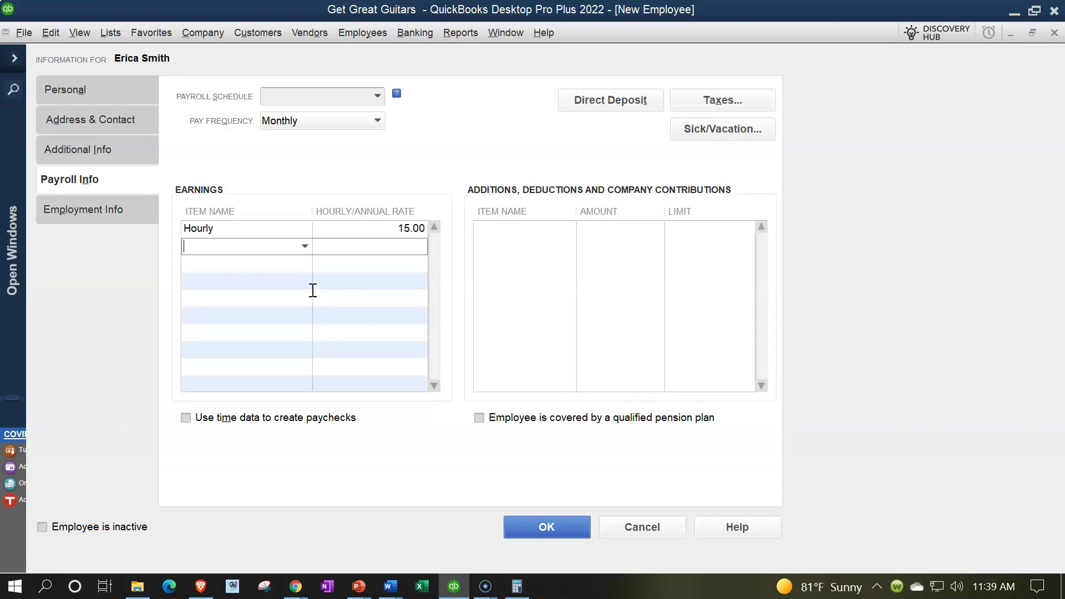
pyautogui.click(394, 233)
pyautogui.click(689, 100)
# Step: Set federal withholding to the 2020 and Later W-4 with Married filing jointly status
pyautogui.click(338, 124)
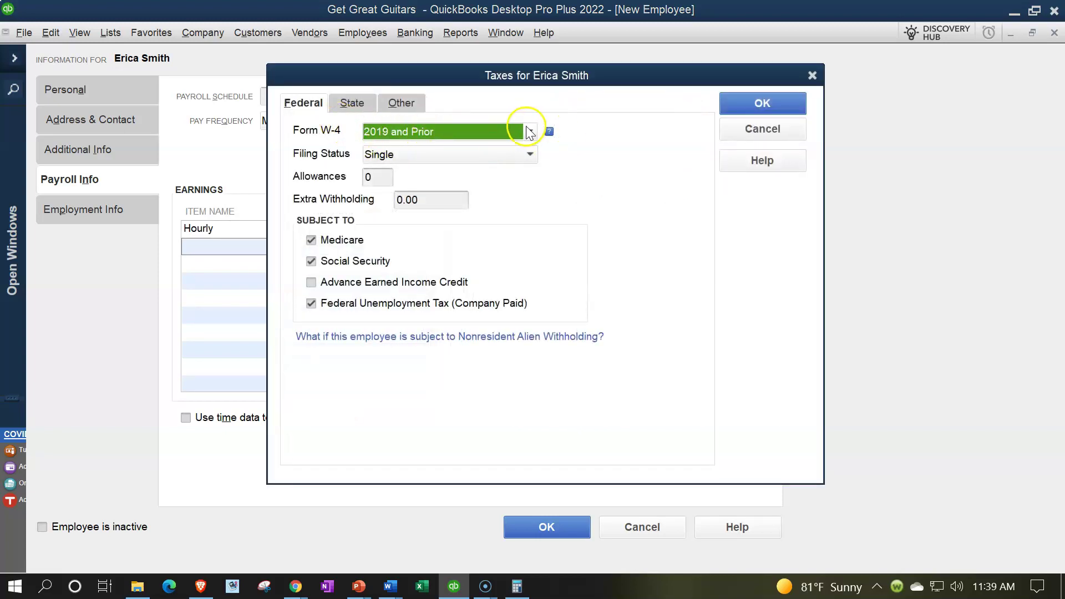
pyautogui.click(529, 132)
pyautogui.click(397, 170)
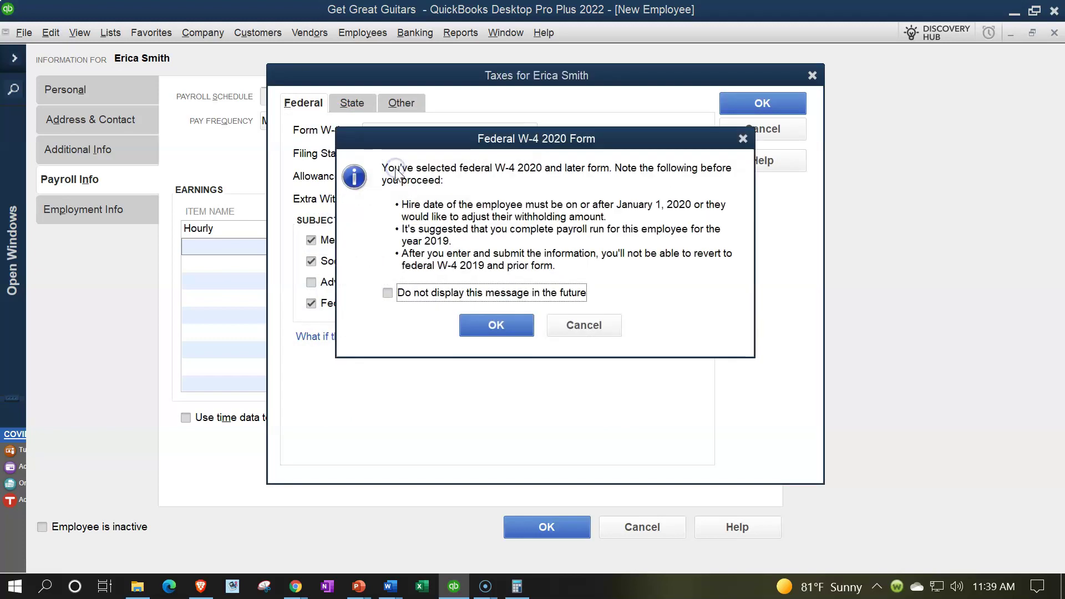
pyautogui.click(497, 327)
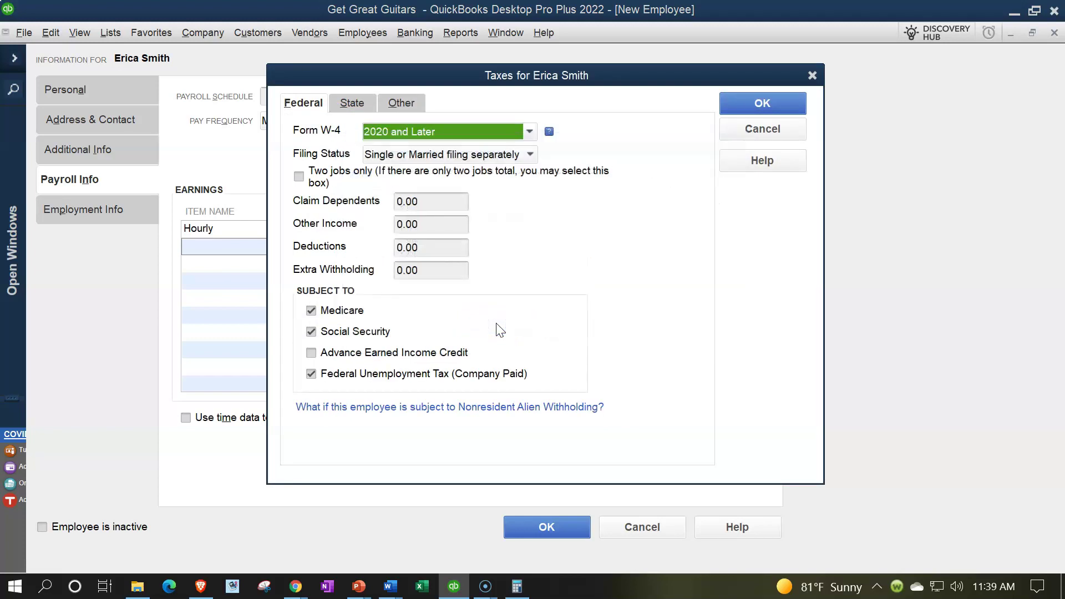
pyautogui.click(529, 158)
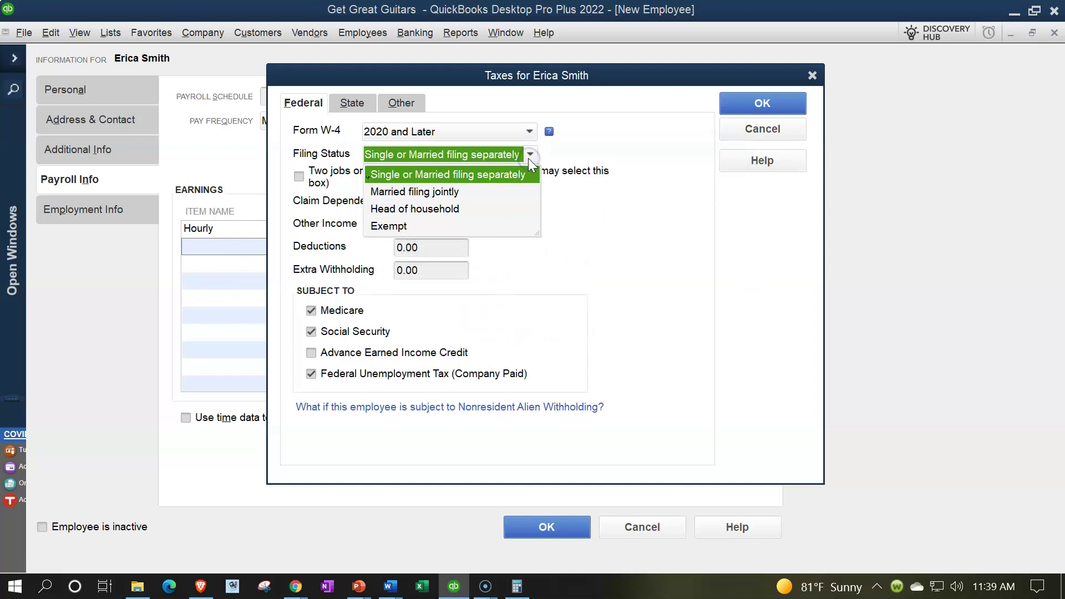
pyautogui.click(442, 193)
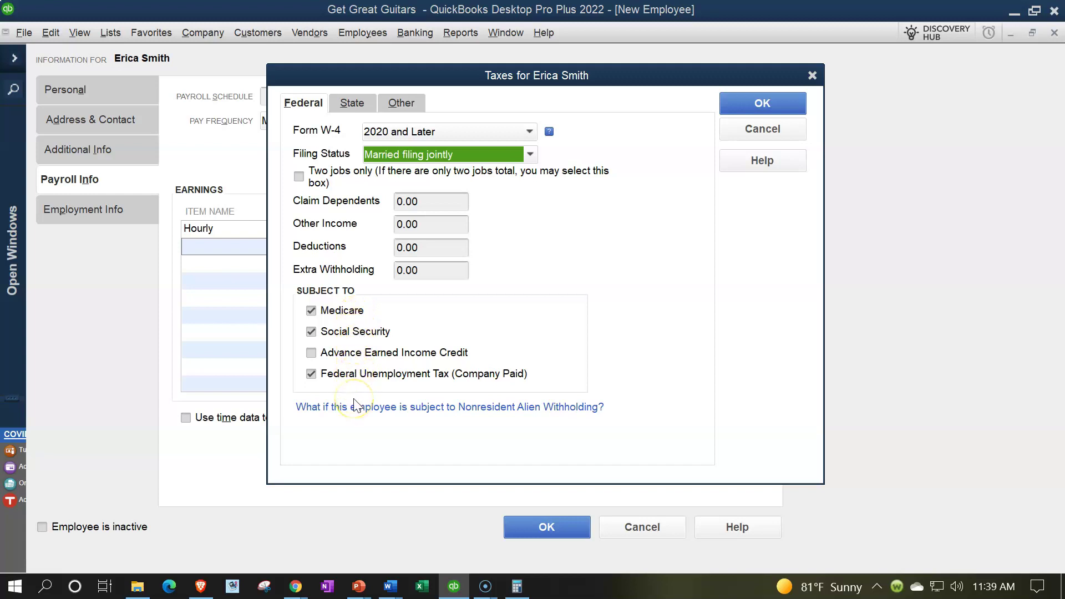
# Step: Confirm the tax settings without a state and save the employee's payroll info
pyautogui.click(344, 104)
pyautogui.click(399, 103)
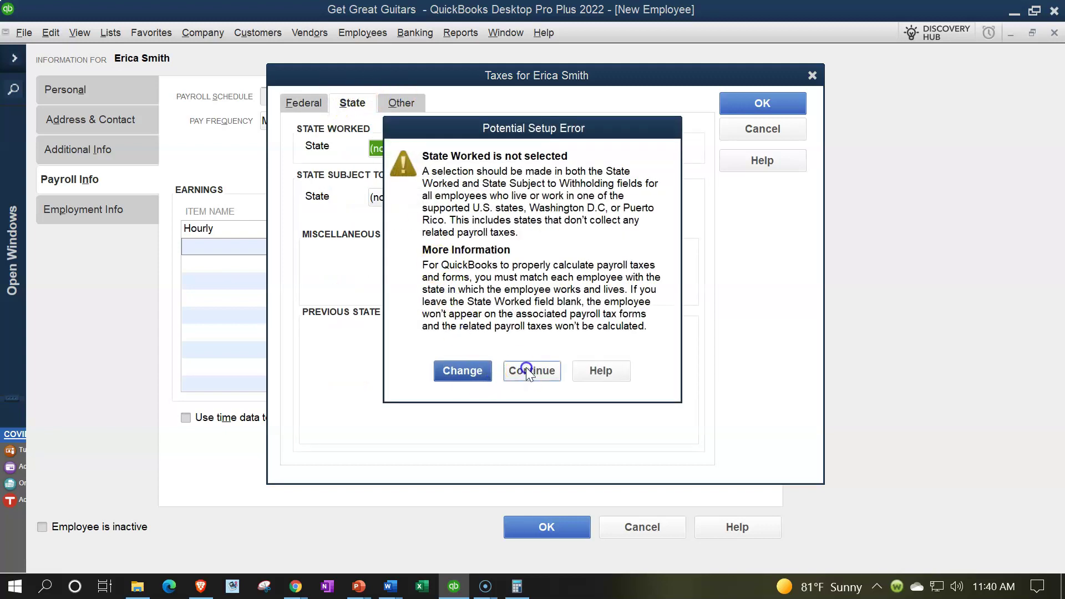
pyautogui.click(526, 369)
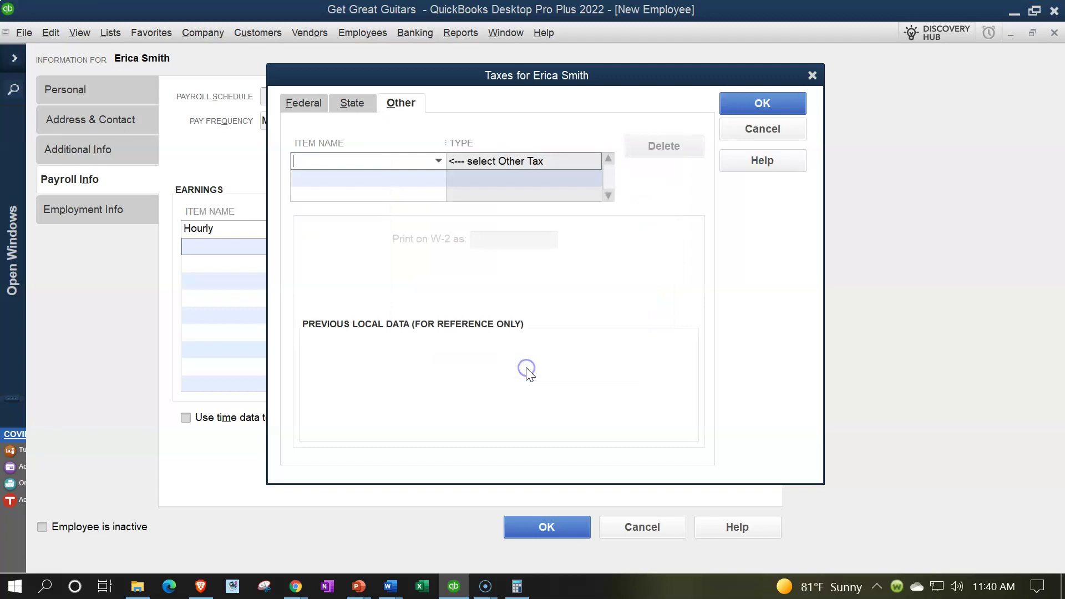
pyautogui.click(732, 104)
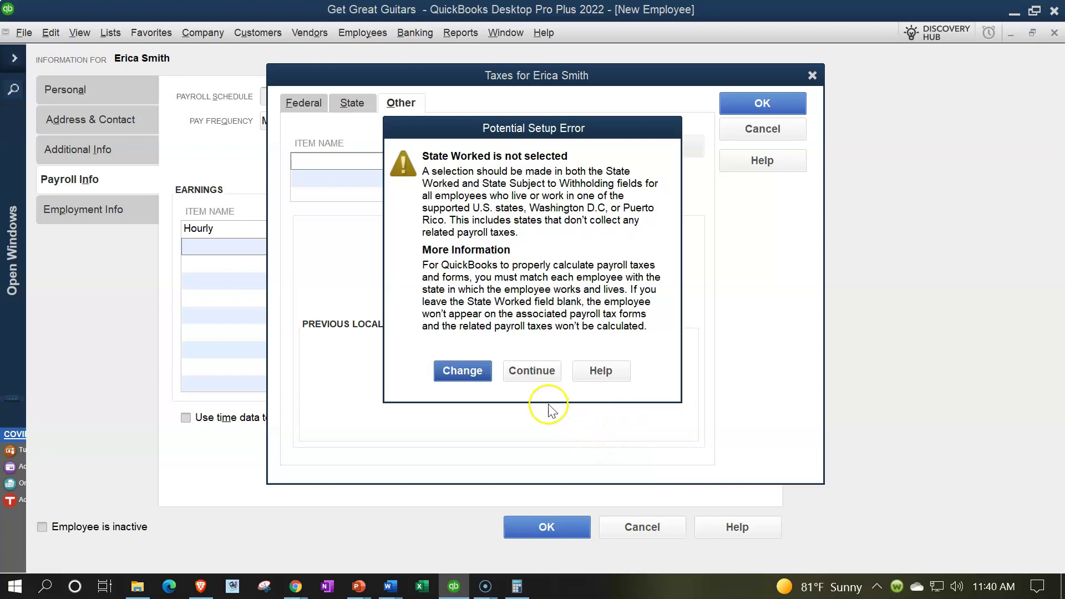
pyautogui.click(541, 379)
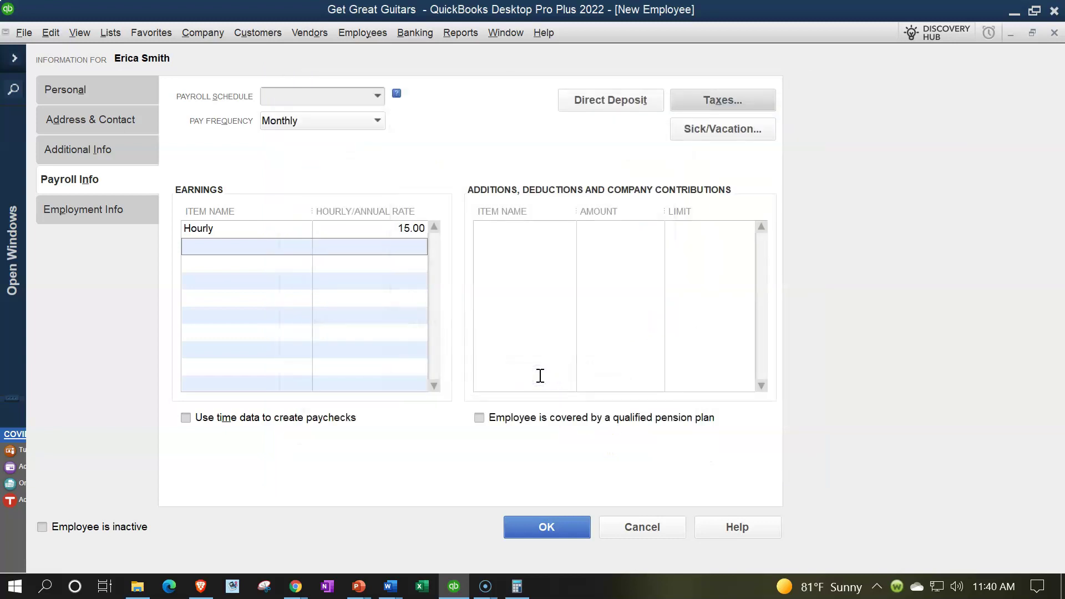
pyautogui.click(568, 528)
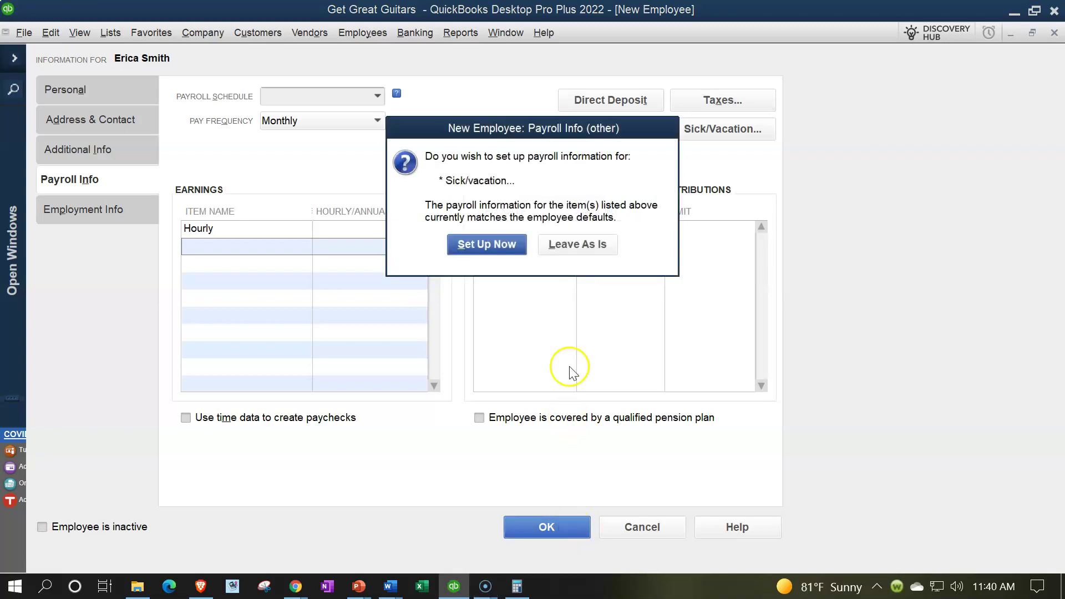
# Step: Leave sick/vacation settings at defaults, check the Employee Center, and return to the Home page
pyautogui.click(576, 248)
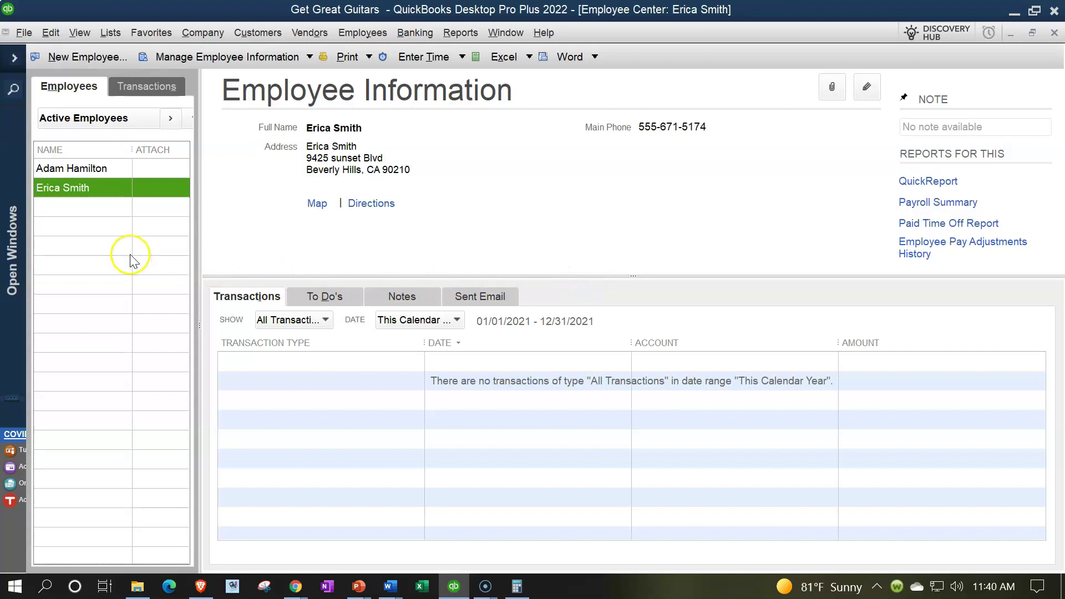
pyautogui.click(15, 59)
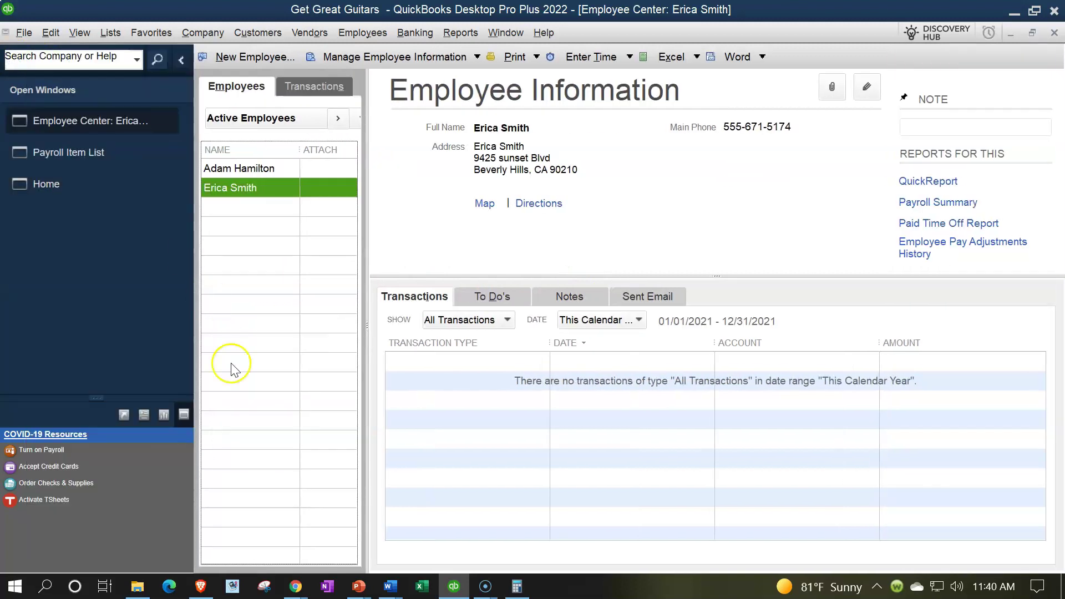
pyautogui.click(56, 179)
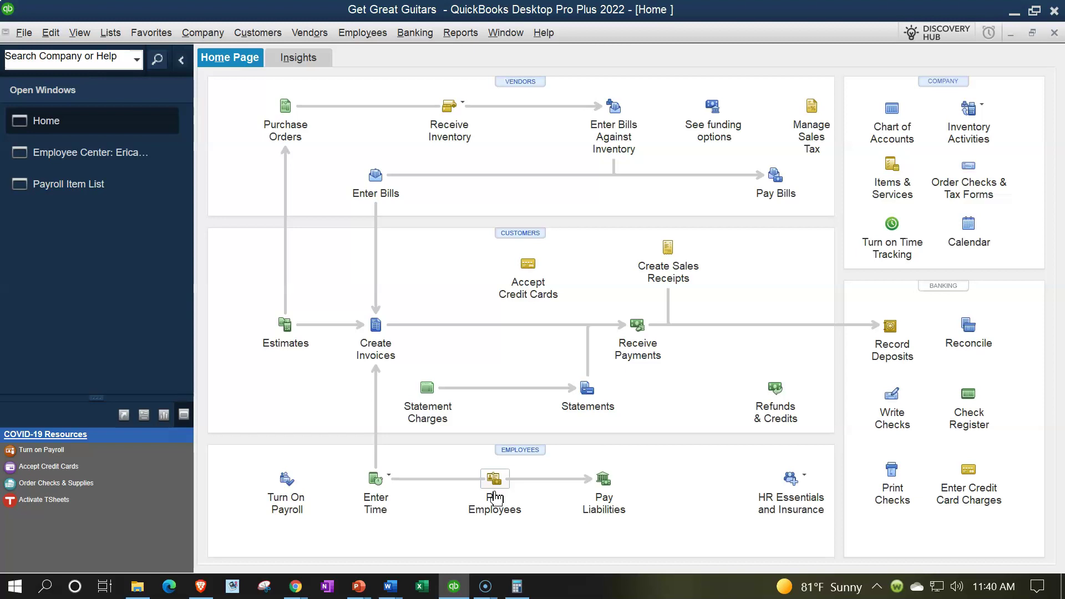
pyautogui.click(119, 153)
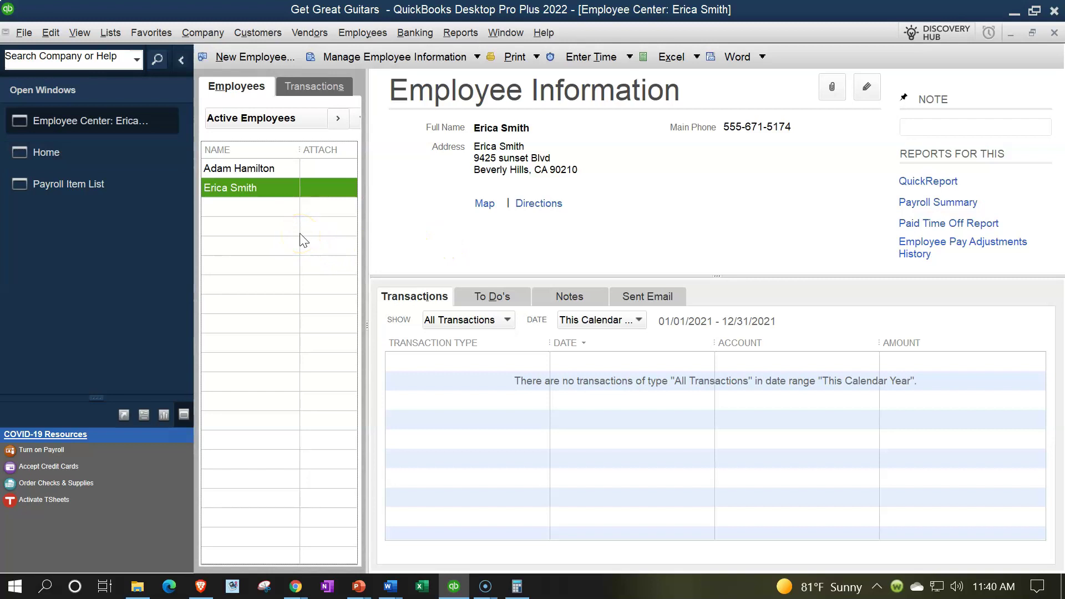
pyautogui.click(63, 158)
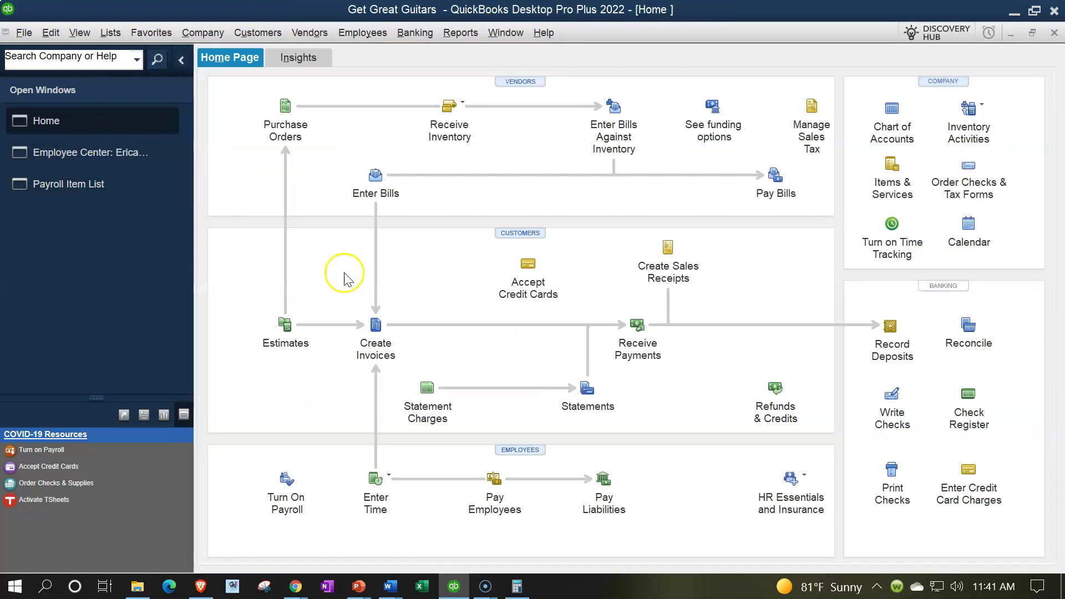
# Step: Start Pay Employees and include the salaried employee in this payroll run
pyautogui.click(501, 491)
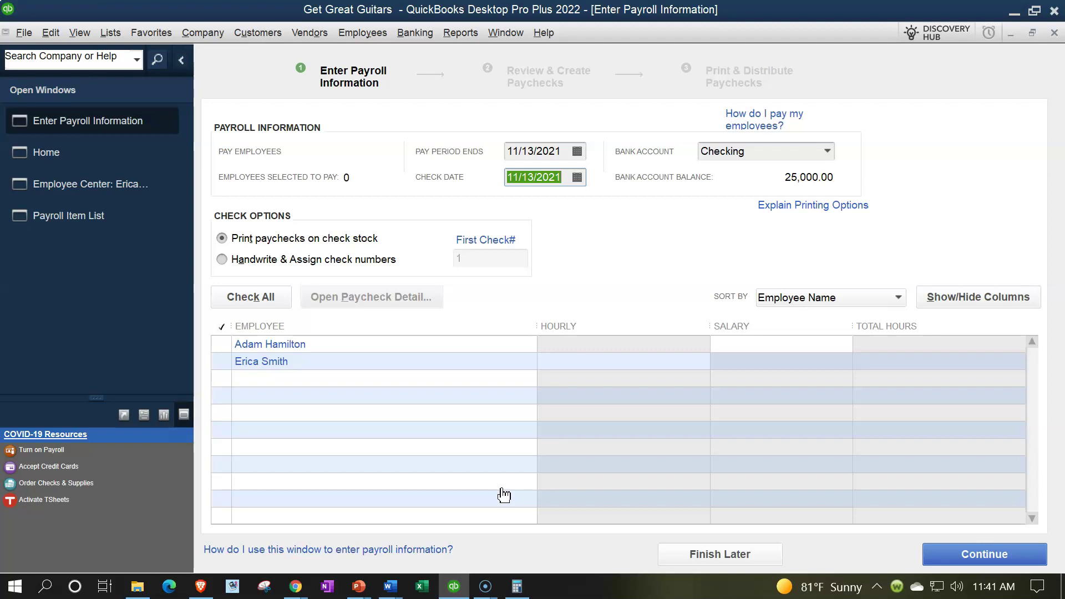
pyautogui.click(181, 60)
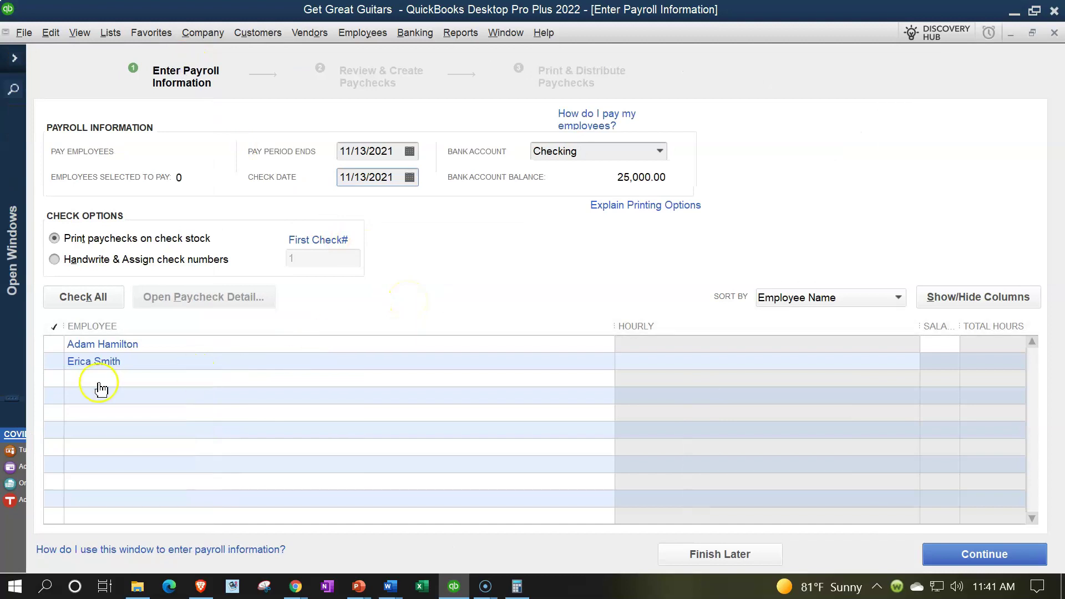
pyautogui.doubleClick(95, 351)
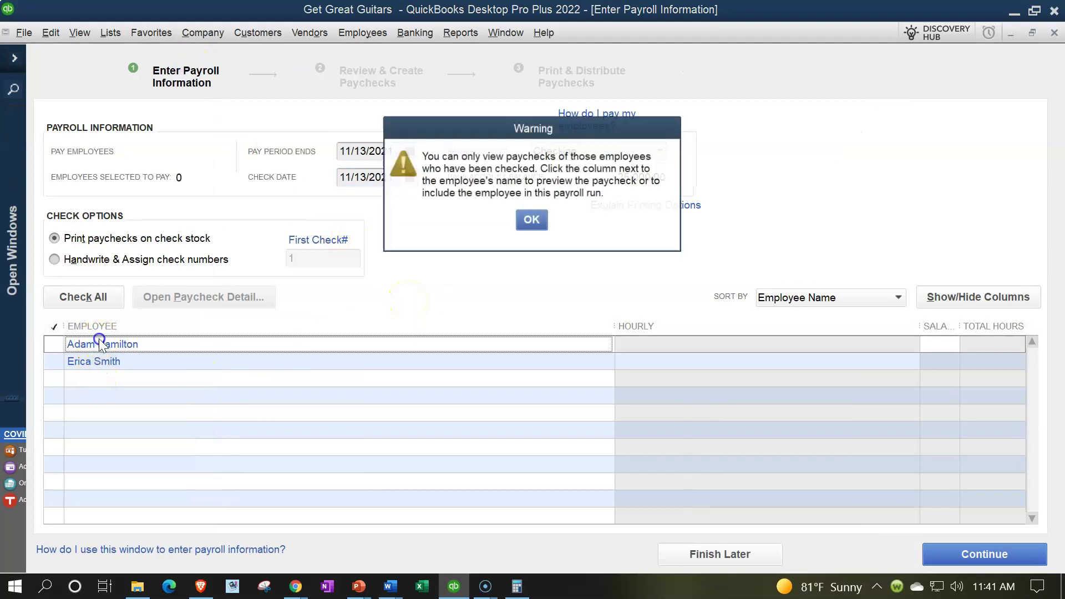
pyautogui.click(531, 221)
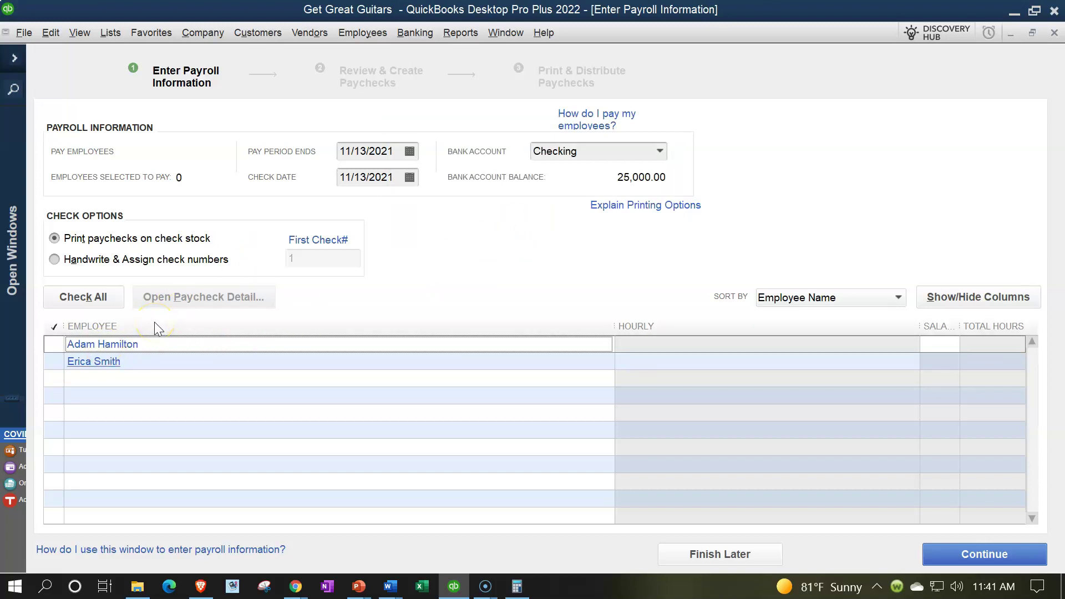
pyautogui.click(54, 345)
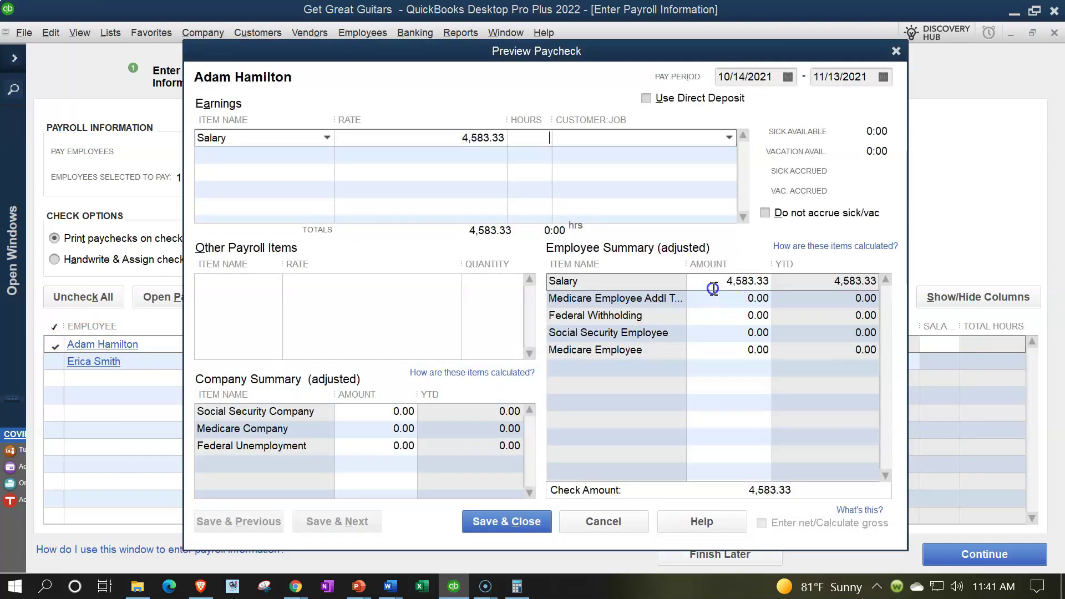
# Step: Inspect the 4,583.33 Salary and zero Federal Withholding amounts, then close the preview
pyautogui.moveTo(716, 283); pyautogui.dragTo(764, 282)
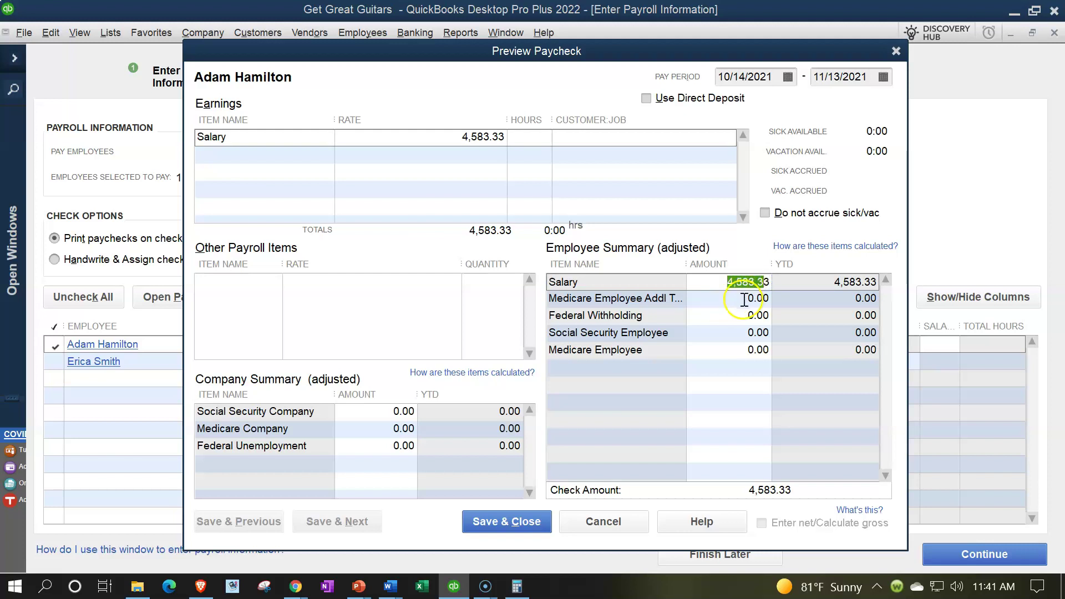
pyautogui.click(746, 299)
pyautogui.click(755, 315)
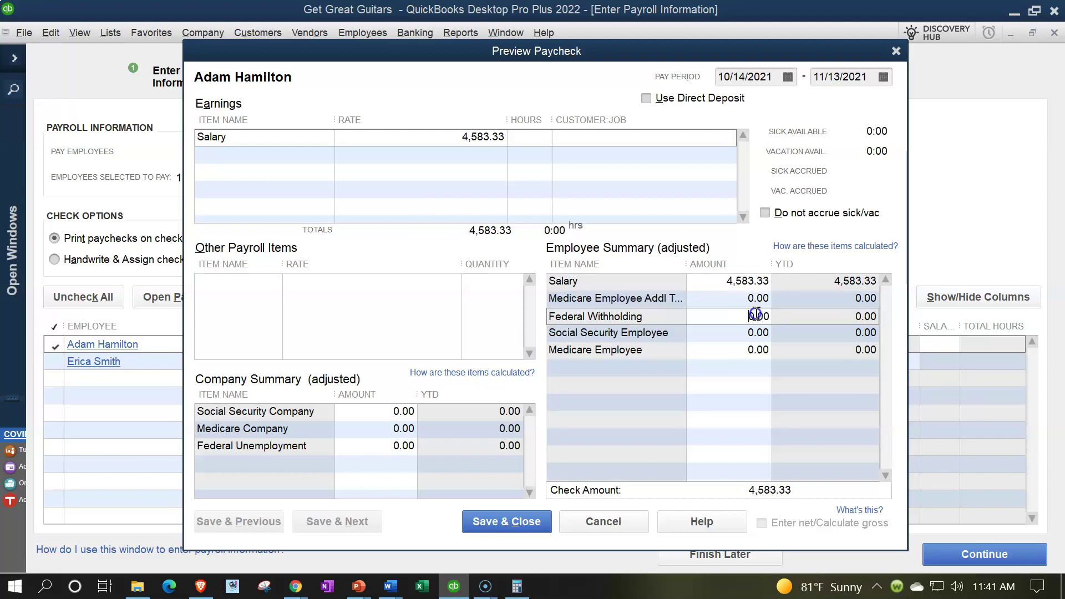
pyautogui.moveTo(749, 316); pyautogui.dragTo(757, 315)
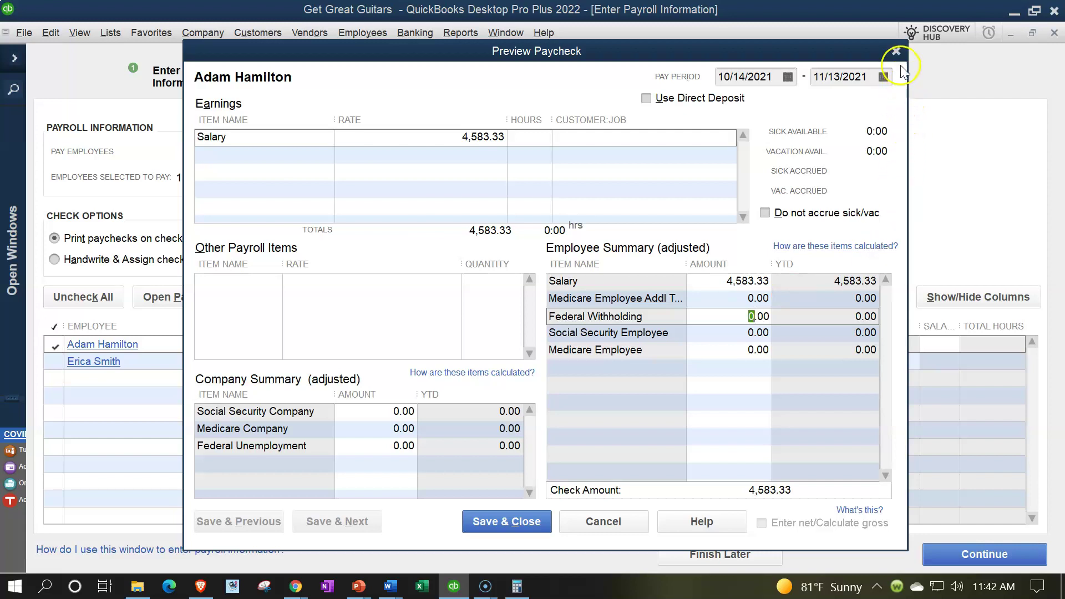
pyautogui.click(895, 52)
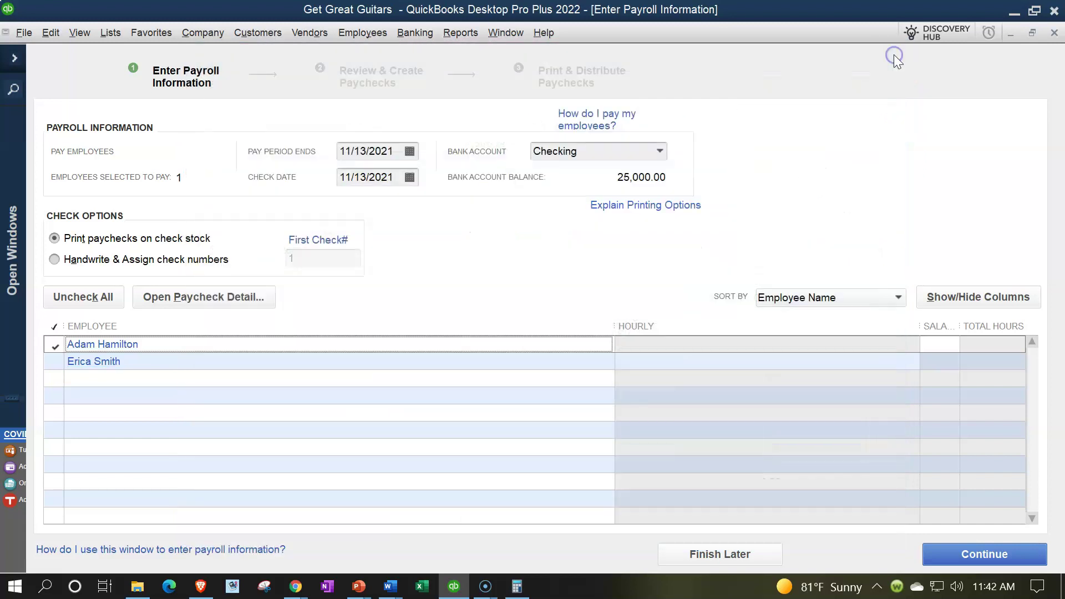
# Step: Close payroll entry and open the Payroll Item List, selecting Hourly then Salary
pyautogui.click(1054, 32)
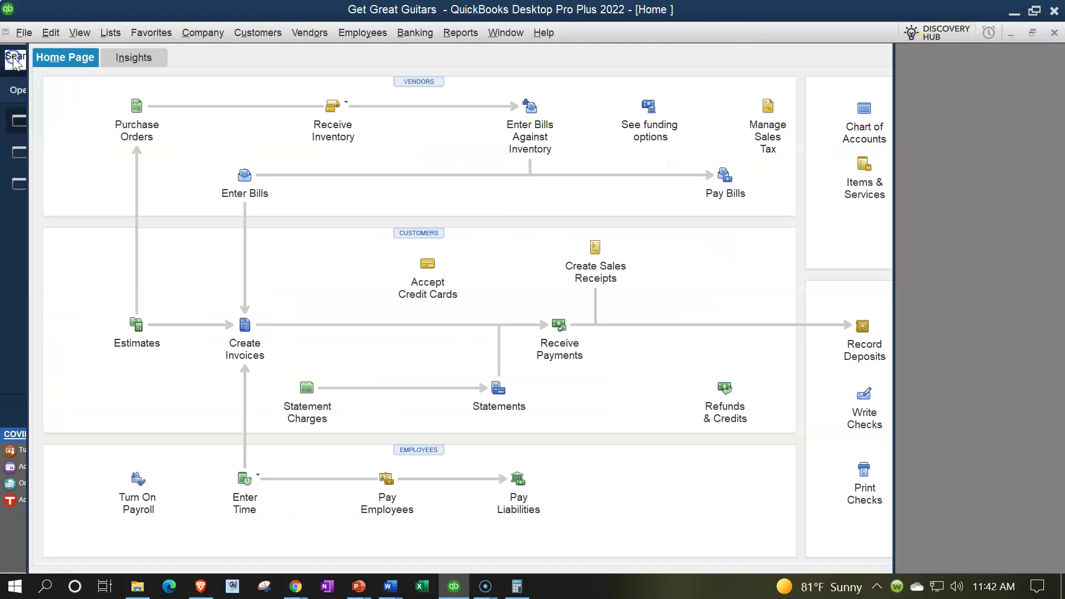
pyautogui.click(15, 61)
pyautogui.click(73, 185)
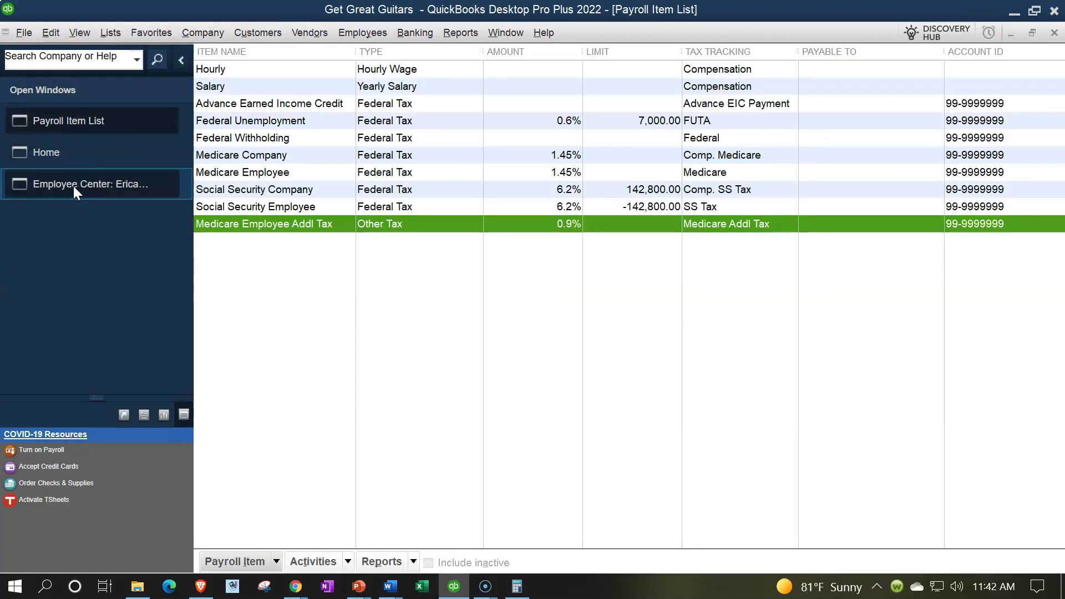
pyautogui.click(245, 69)
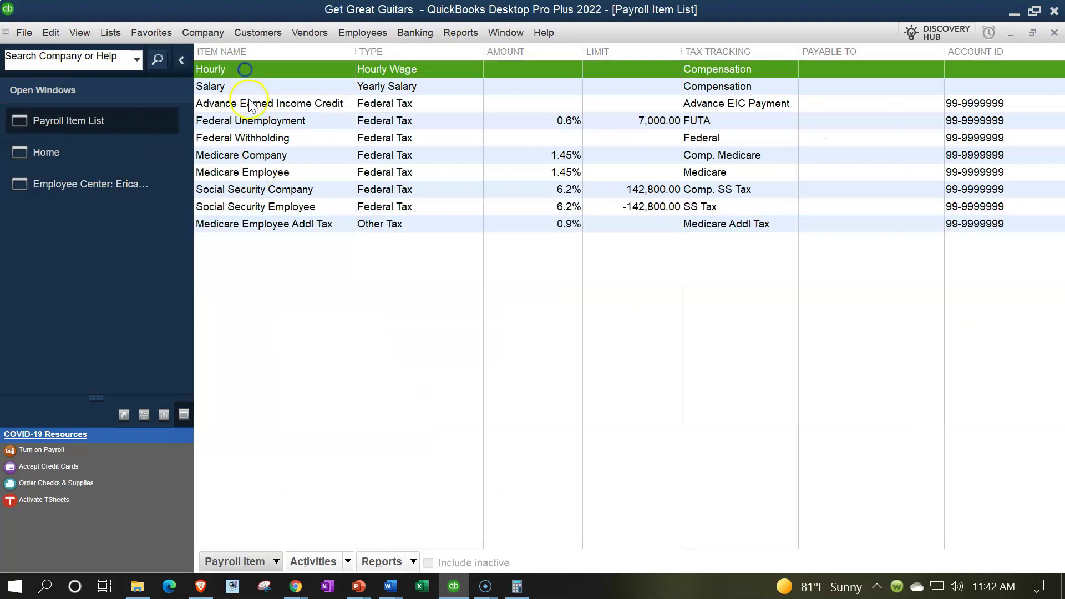
pyautogui.press('Down')
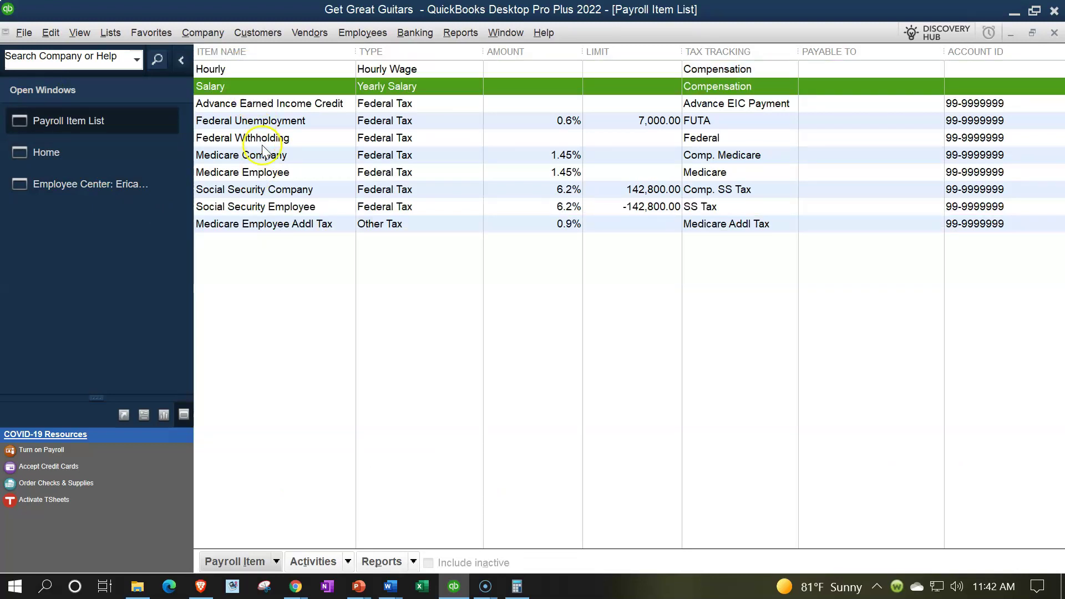